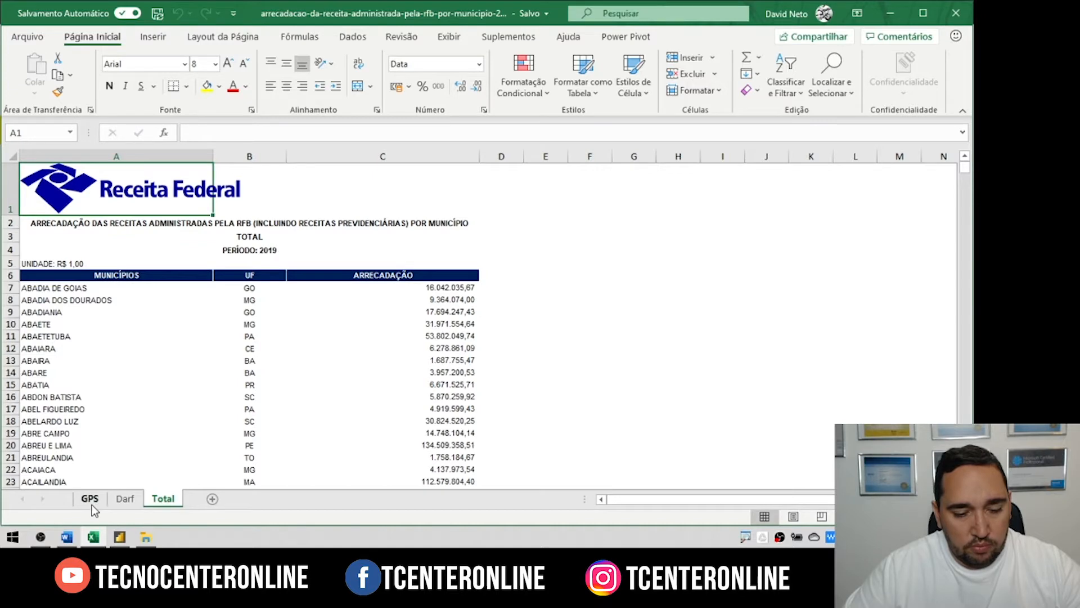
Step: Review the GPS sheet of the 2019 revenue workbook, then return to the Total sheet
click(93, 499)
click(164, 500)
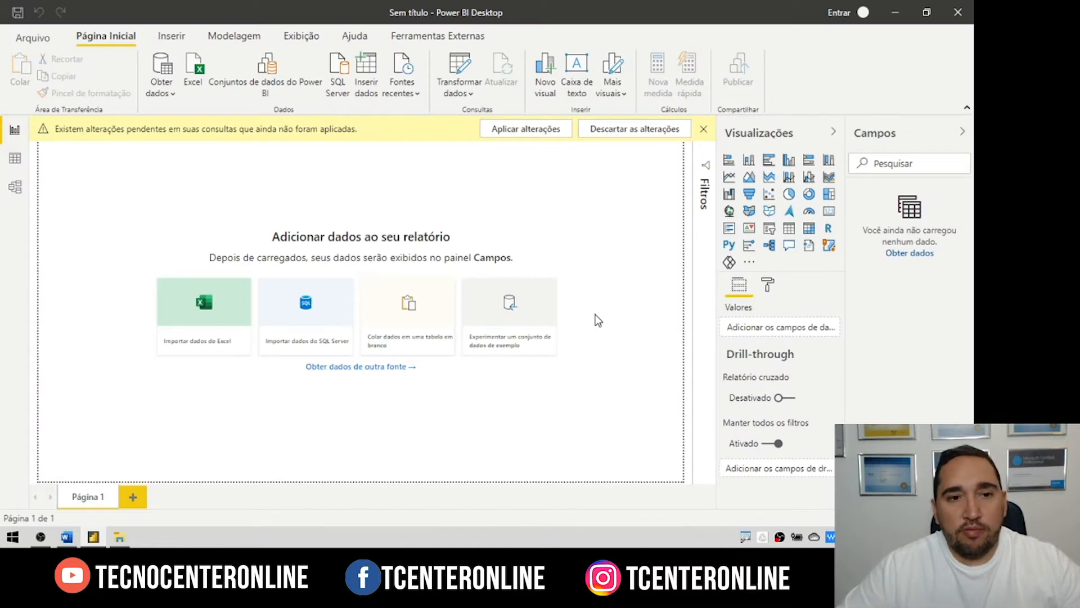
Step: Connect Power BI to the arrecadacao Excel workbook as a data source
click(194, 66)
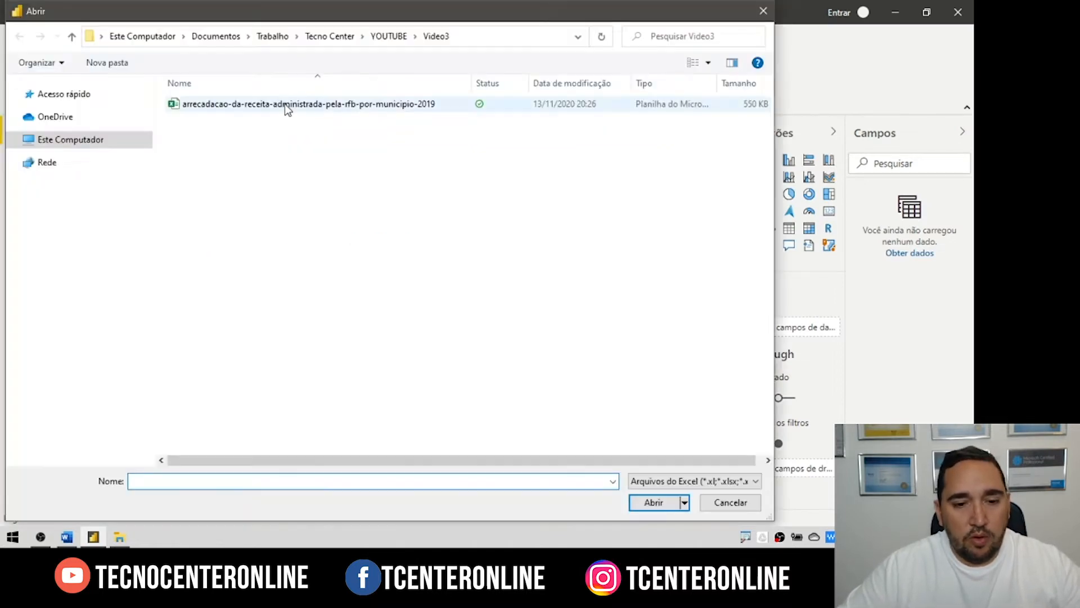
click(285, 105)
click(654, 507)
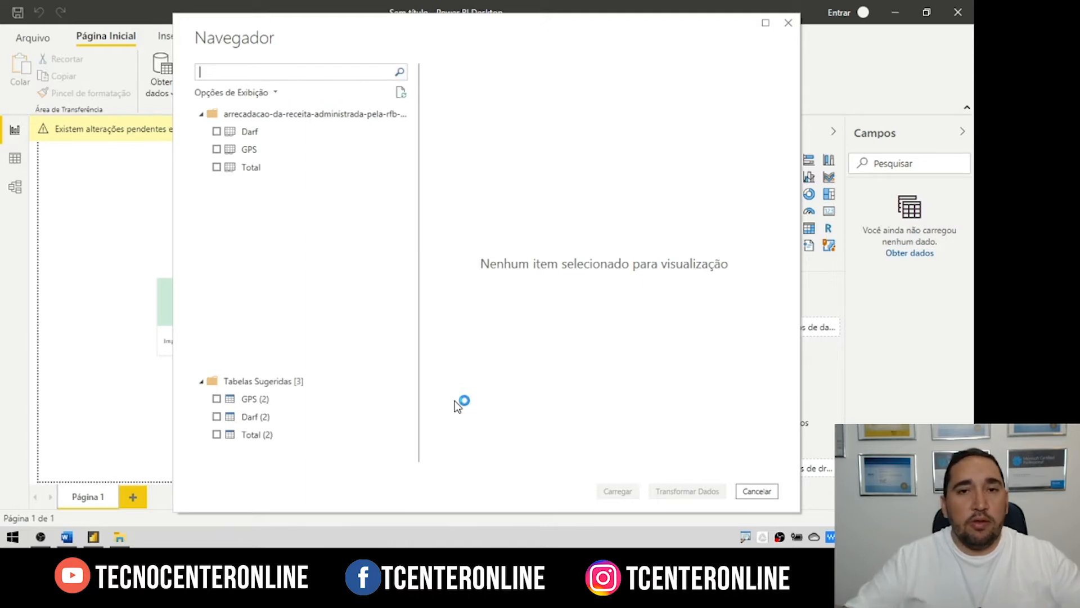
Step: Preview the raw Total sheet and the suggested Total (2) table in the Navigator
click(249, 167)
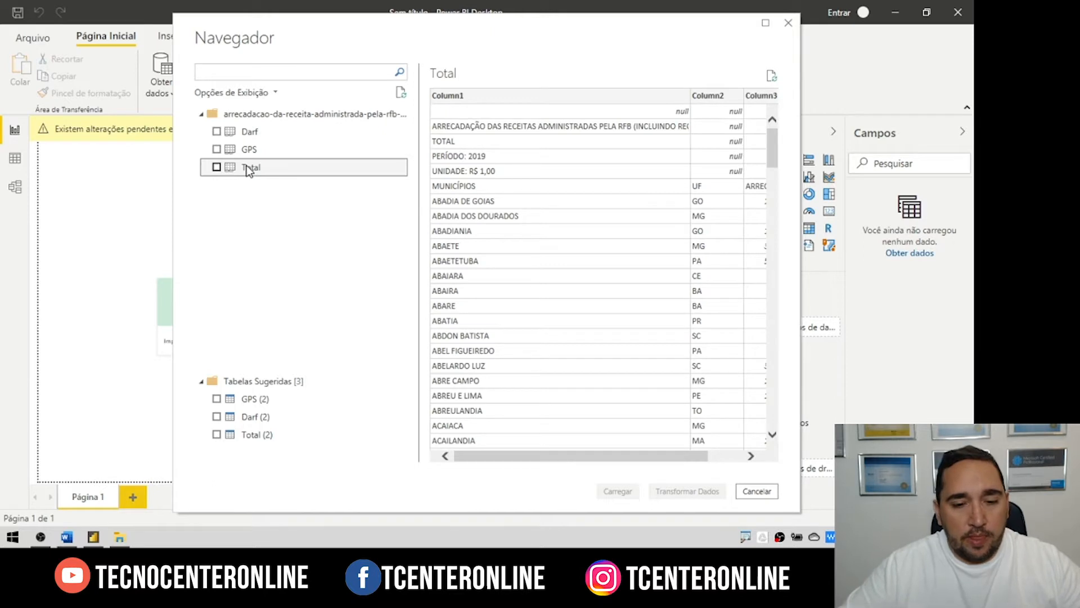
click(566, 457)
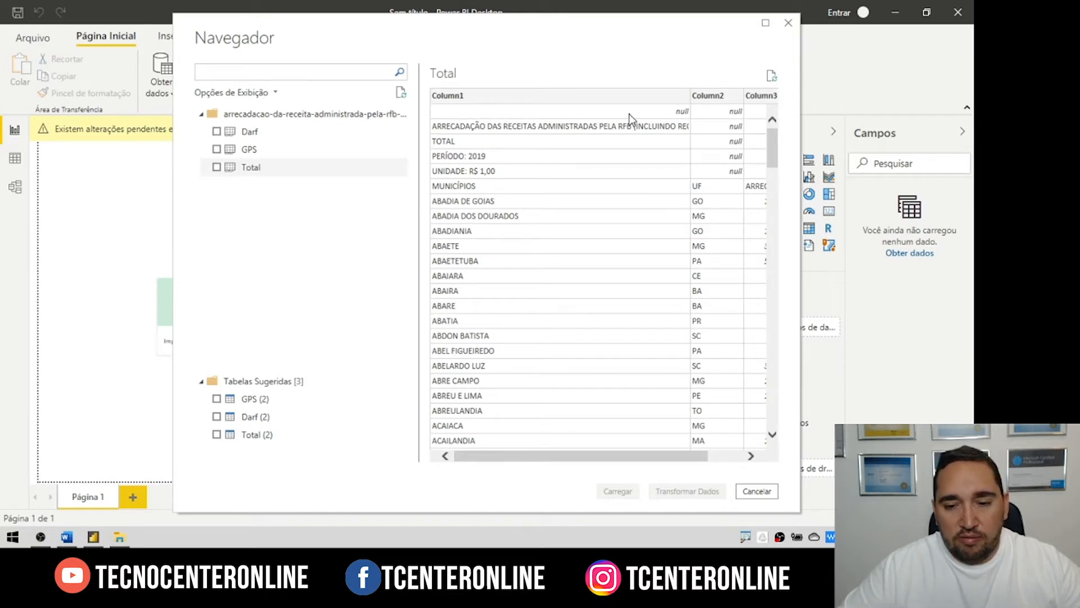
scroll(732, 124, right, 2)
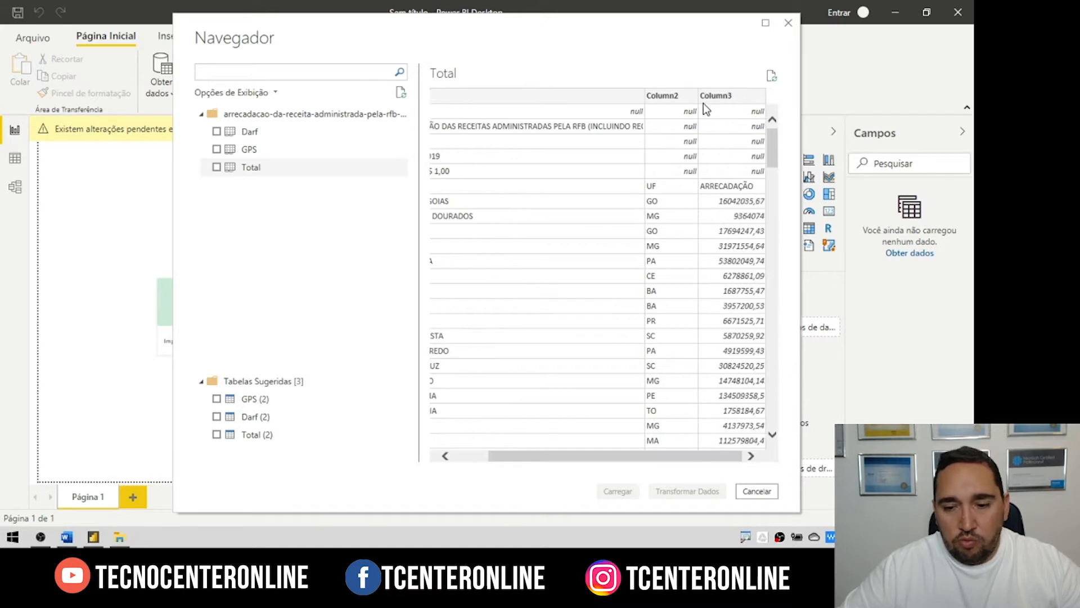
drag(624, 459, 521, 453)
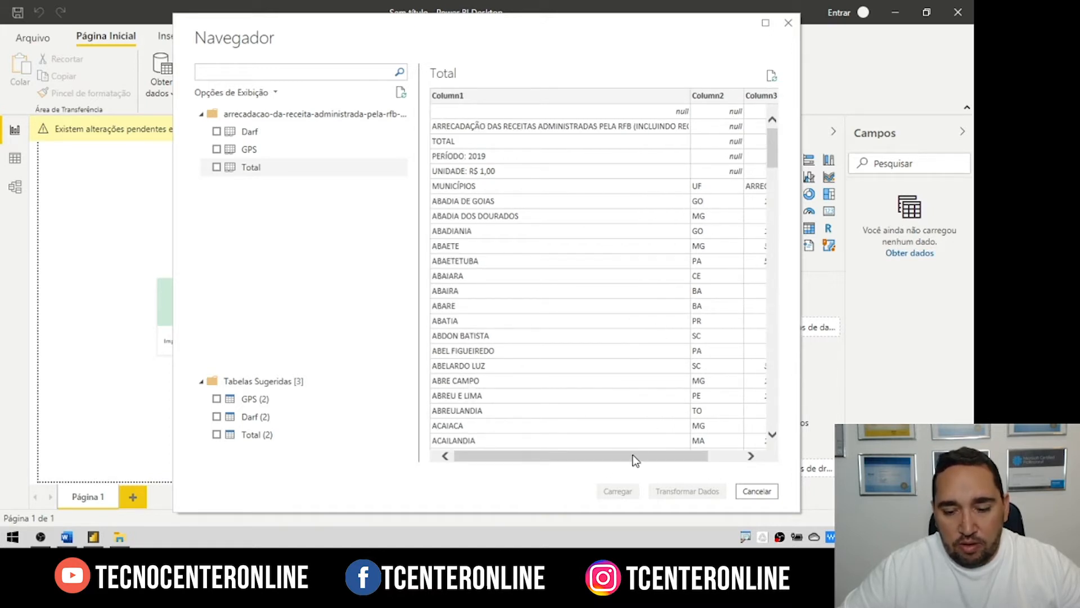
mouse_move(633, 456)
mouse_down()
mouse_move(690, 457)
mouse_move(619, 456)
mouse_up()
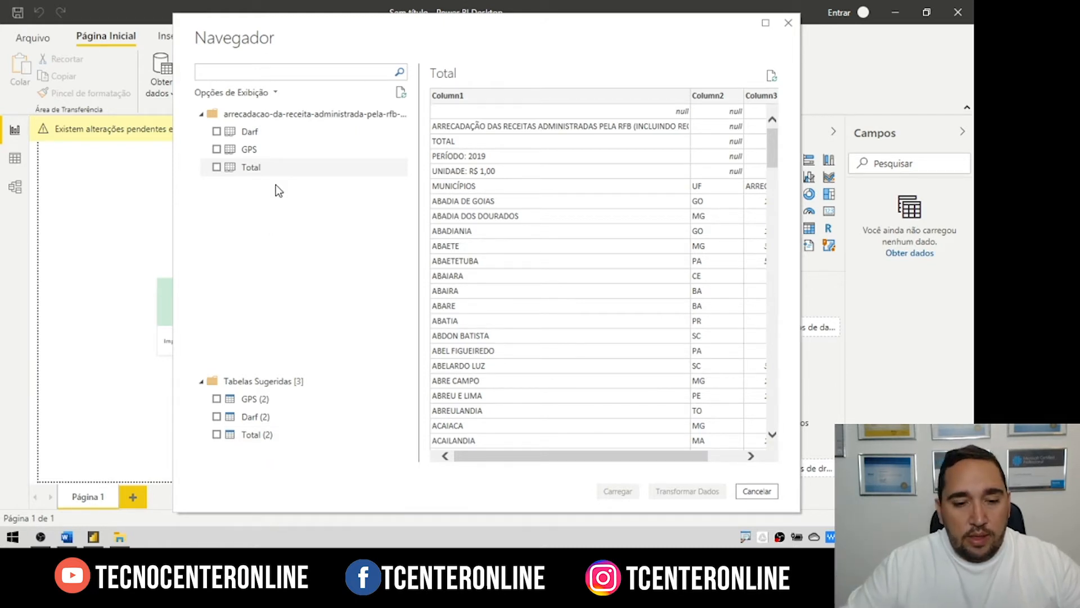
click(257, 435)
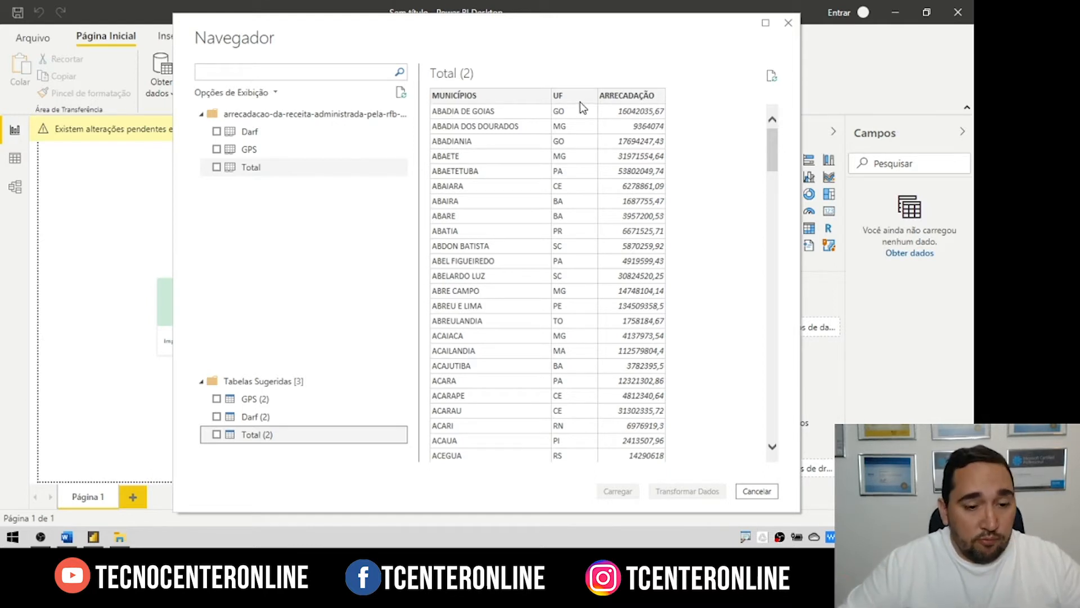
Step: Select both Total and Total (2) and send them to Power Query for transformation
click(216, 167)
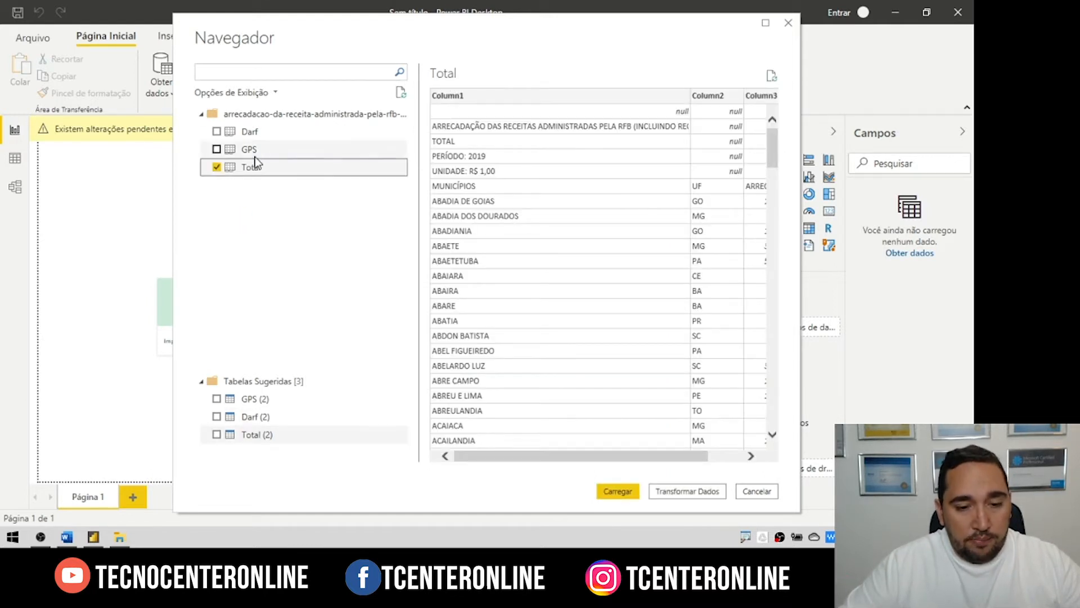
click(258, 435)
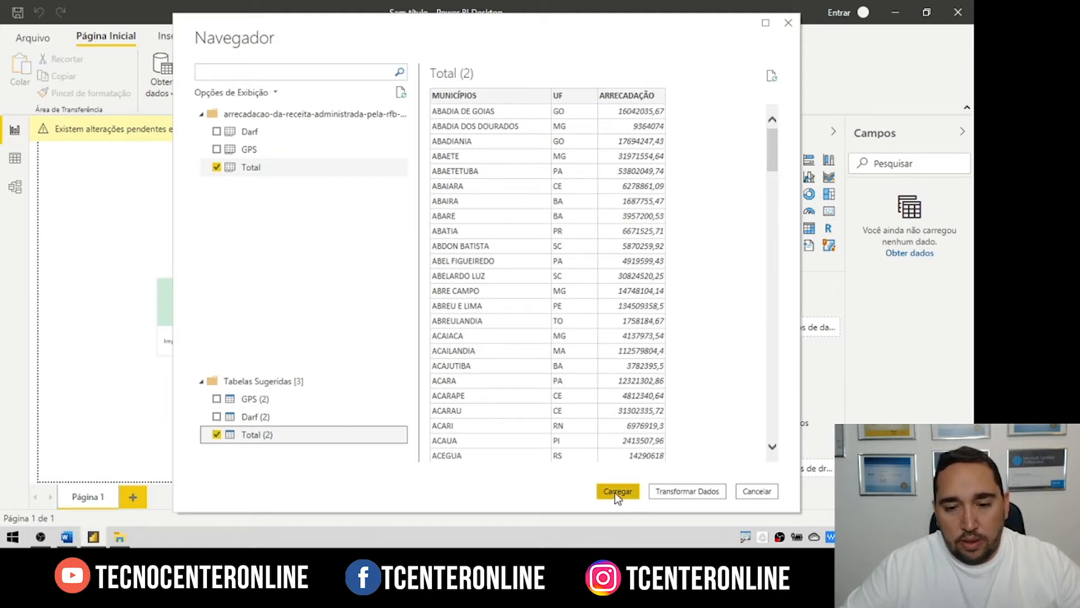
click(693, 492)
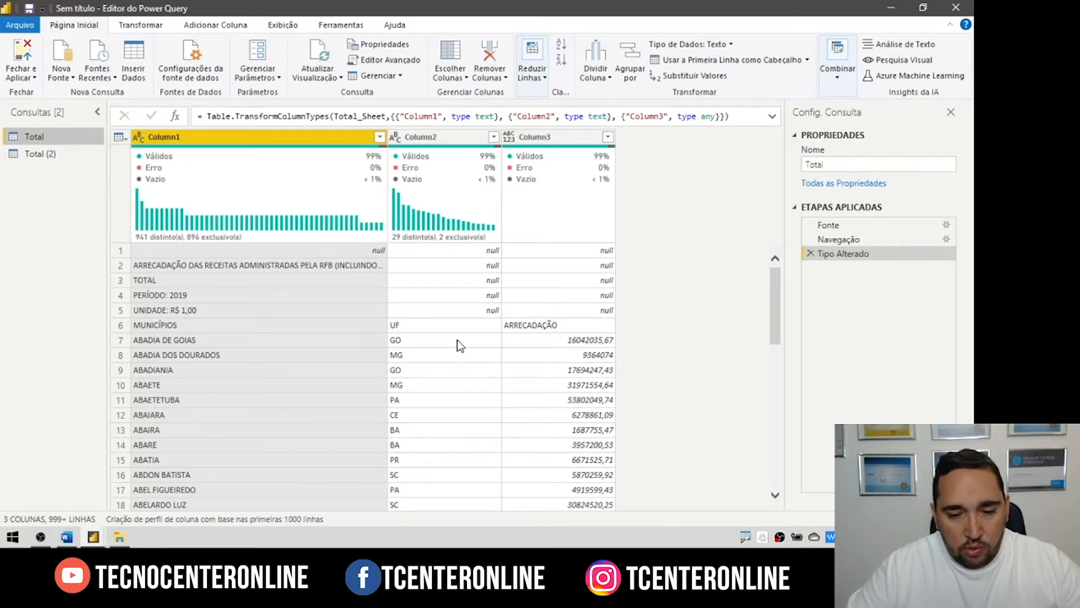
Step: Filter the Total query's Column2 to remove null rows
click(494, 138)
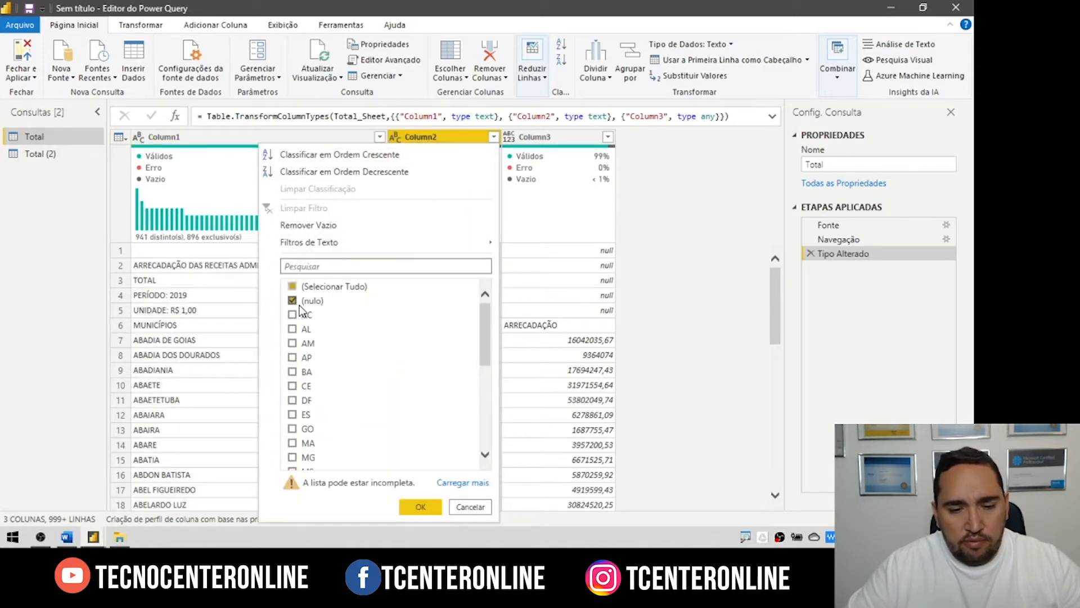
click(293, 288)
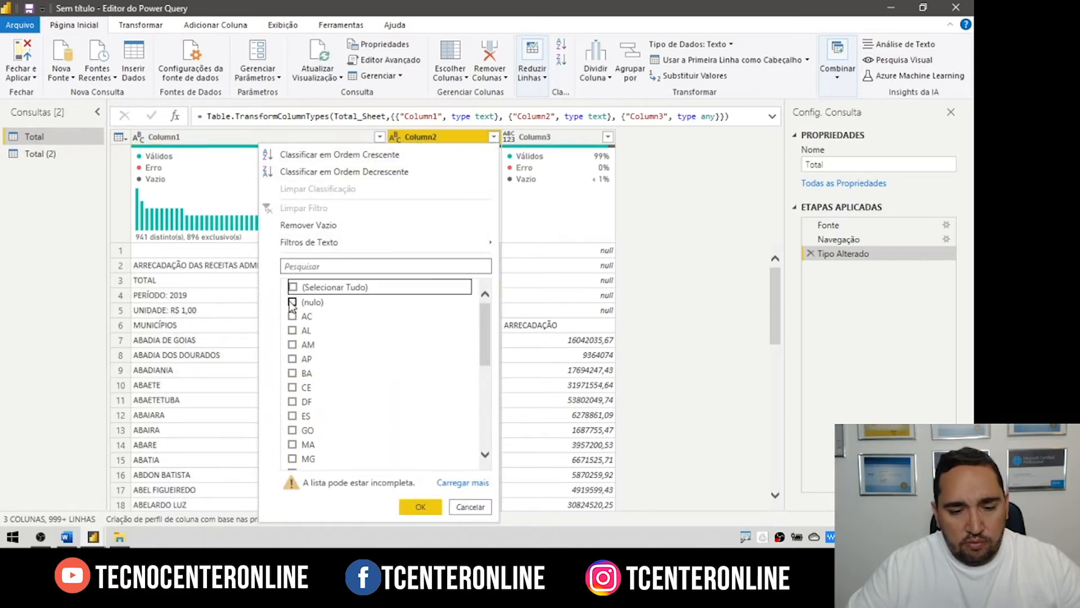
click(293, 287)
click(292, 301)
click(420, 507)
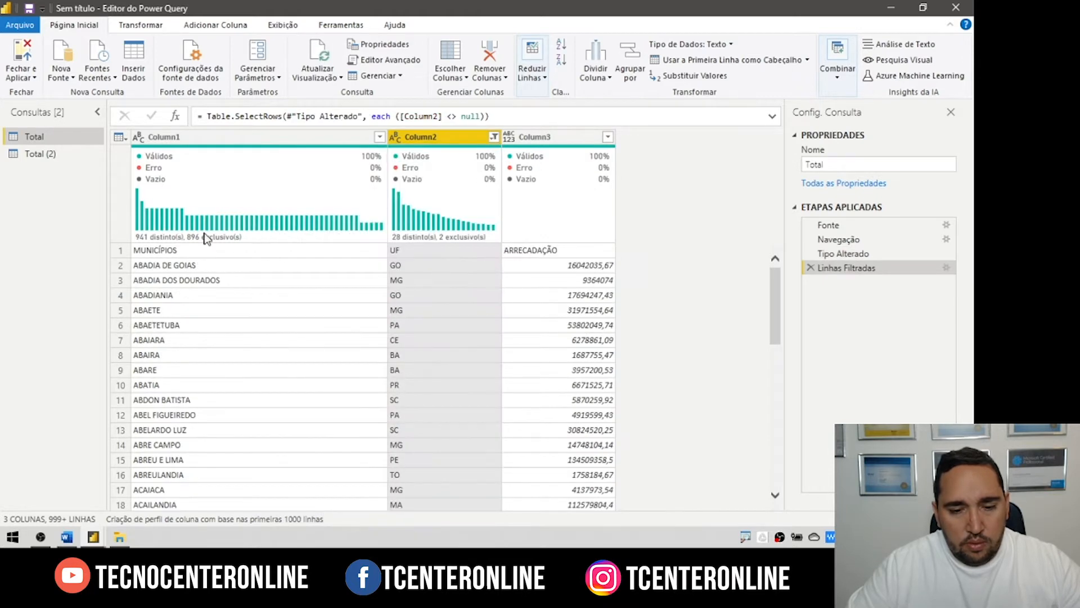
Step: Promote the first row to headers, then compare with the Total (2) query
click(119, 137)
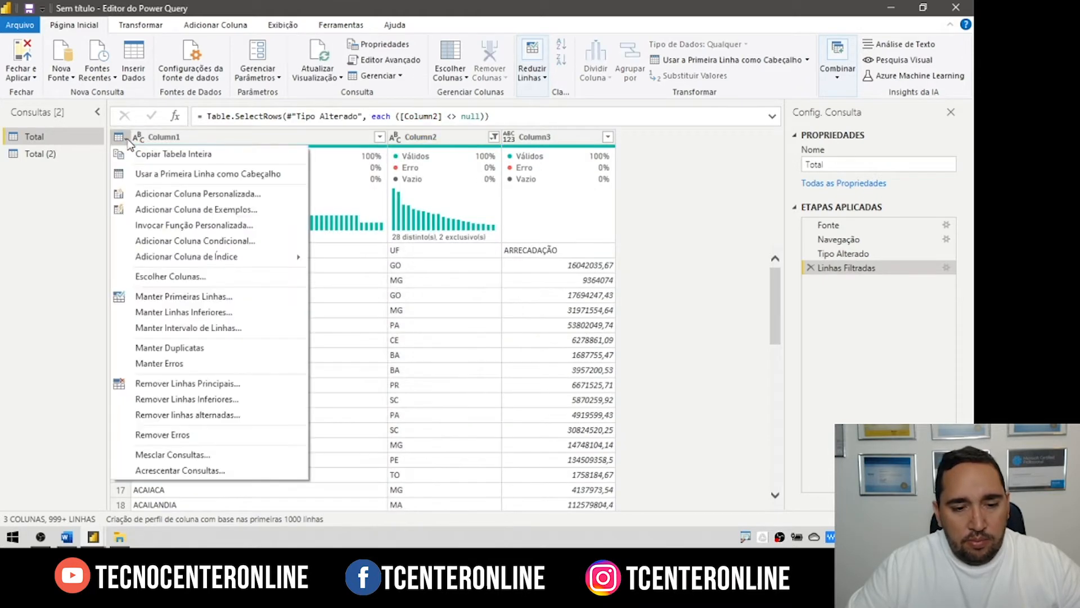
click(179, 174)
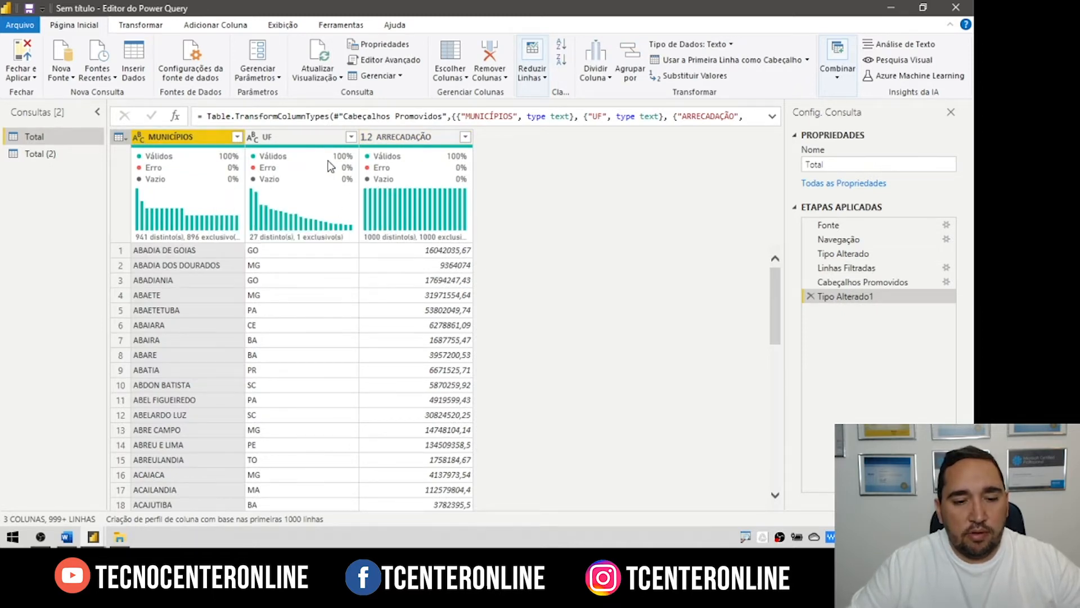
click(32, 155)
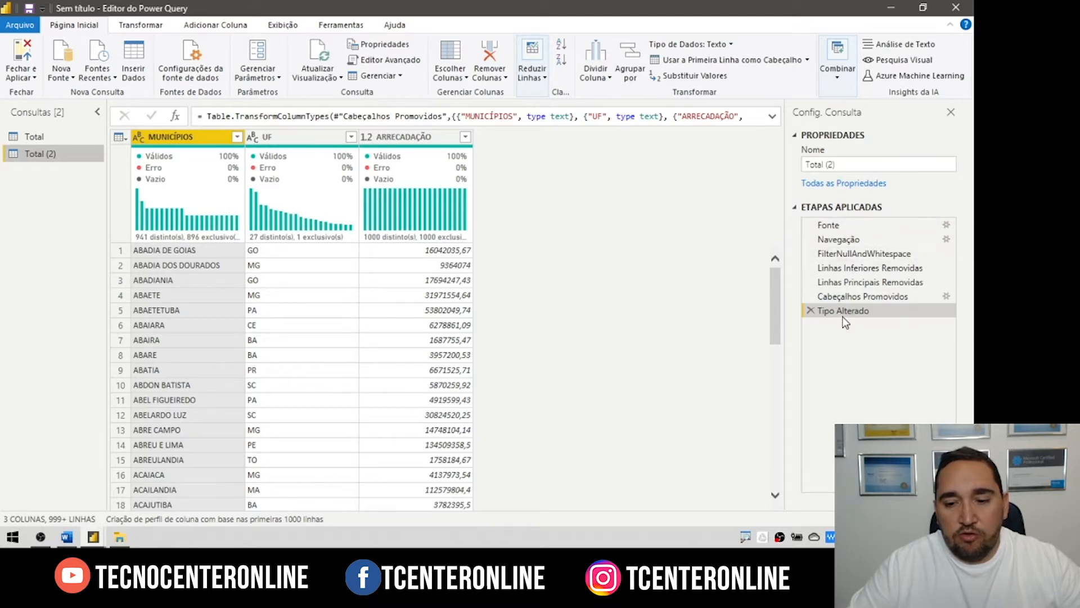
Step: Inspect Total (2)'s applied steps, from null filtering through header promotion to type change
click(856, 255)
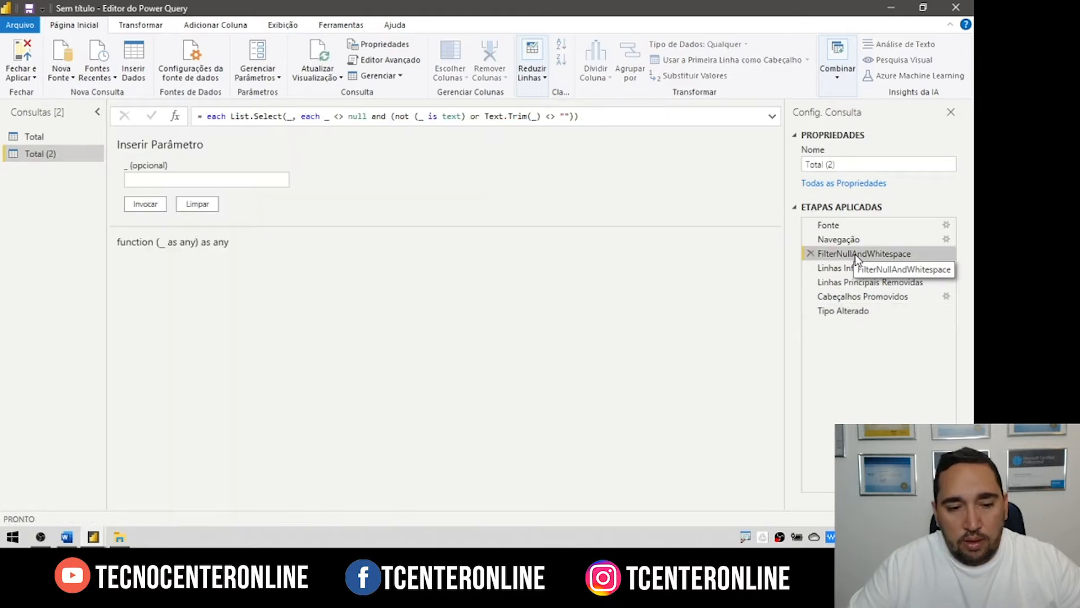
click(849, 268)
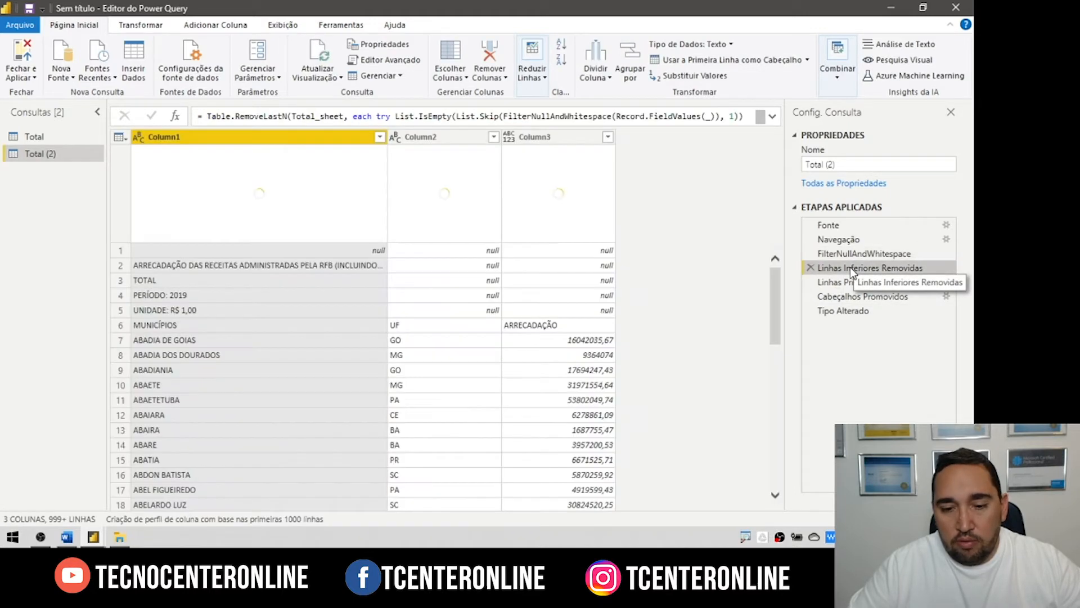
click(850, 282)
click(848, 295)
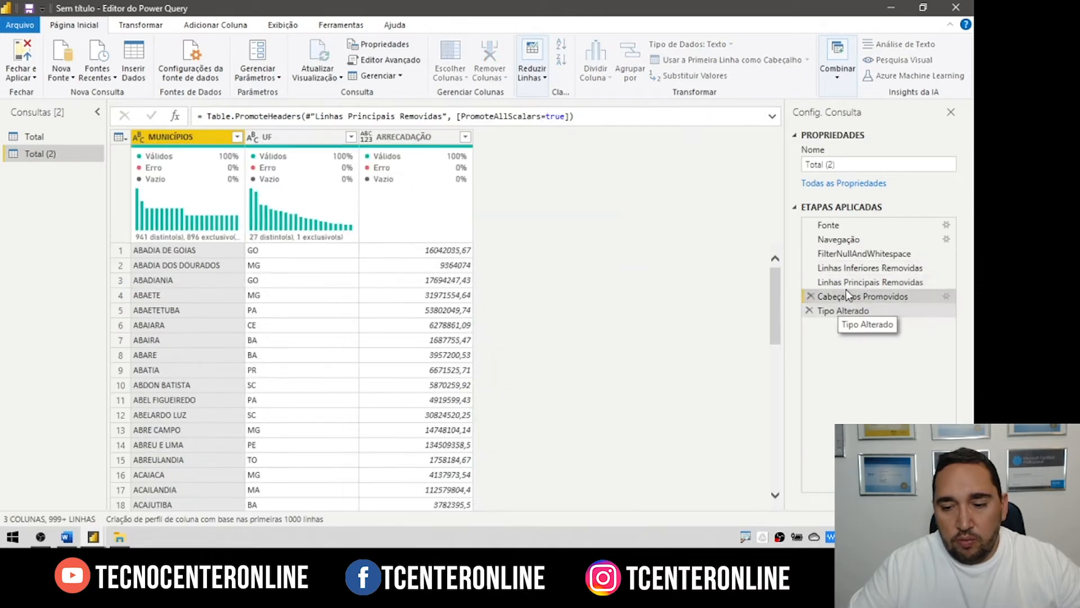
click(844, 310)
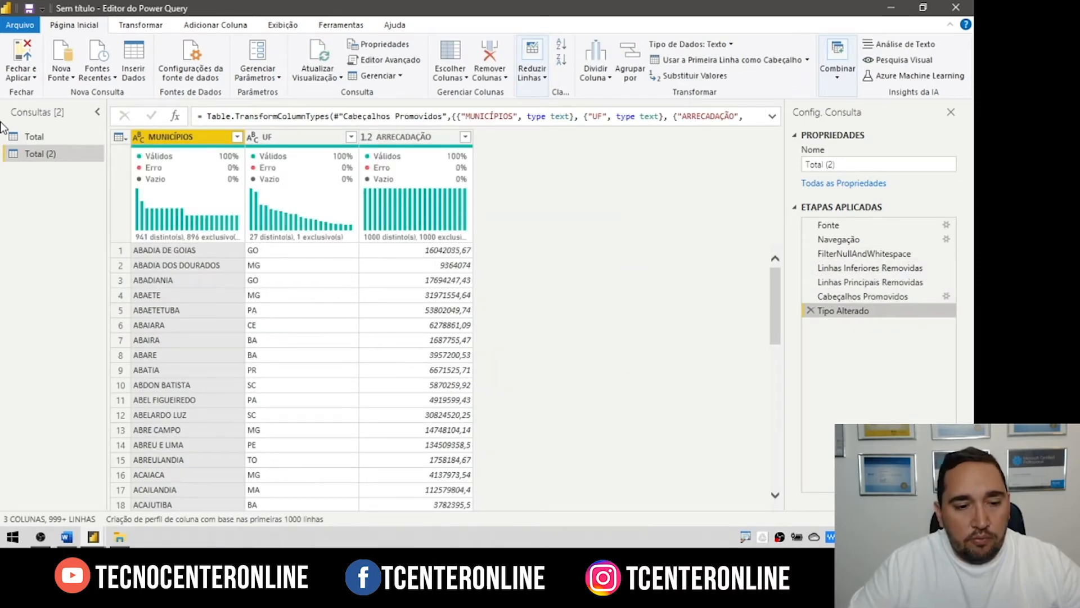
Step: Delete the redundant Total (2) query, keeping only the Total query
click(47, 135)
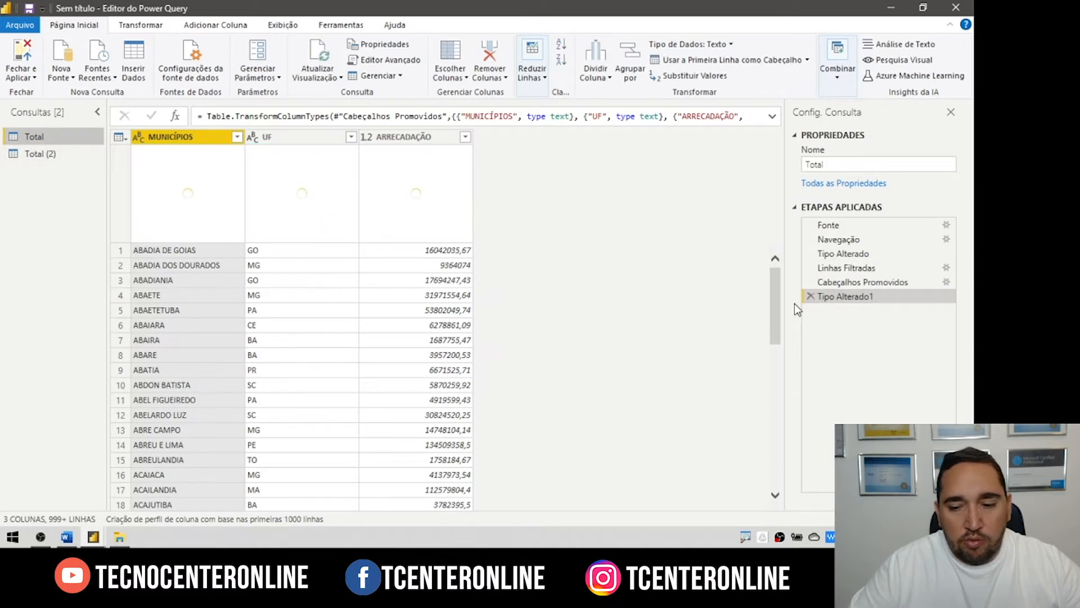
click(40, 154)
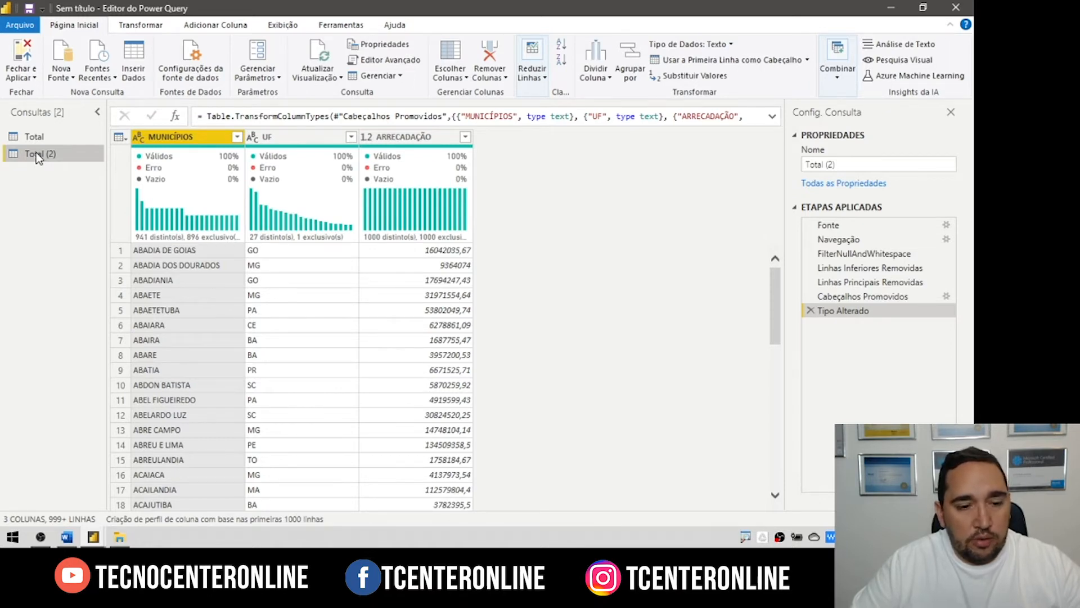
right_click(39, 156)
click(113, 198)
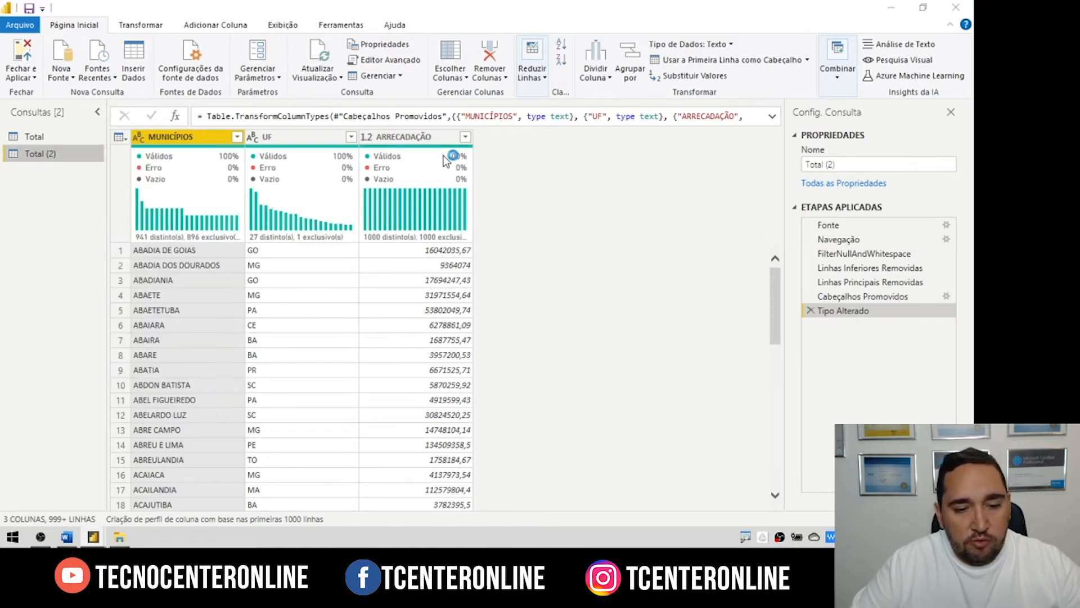
click(29, 137)
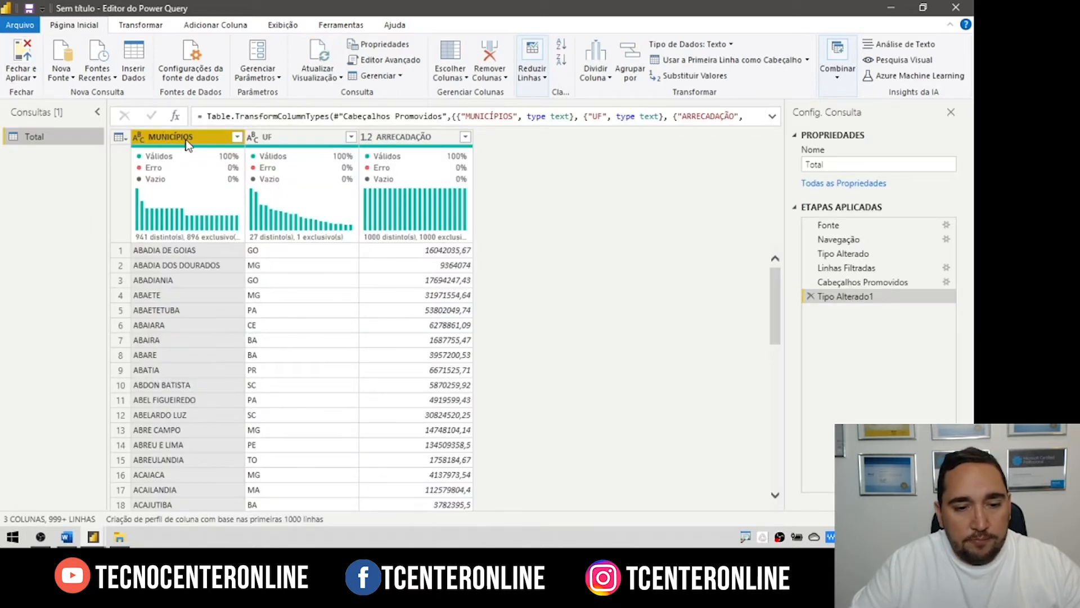
Step: Set ARRECADAÇÃO to fixed decimal number, replacing the current type, and apply changes
click(367, 140)
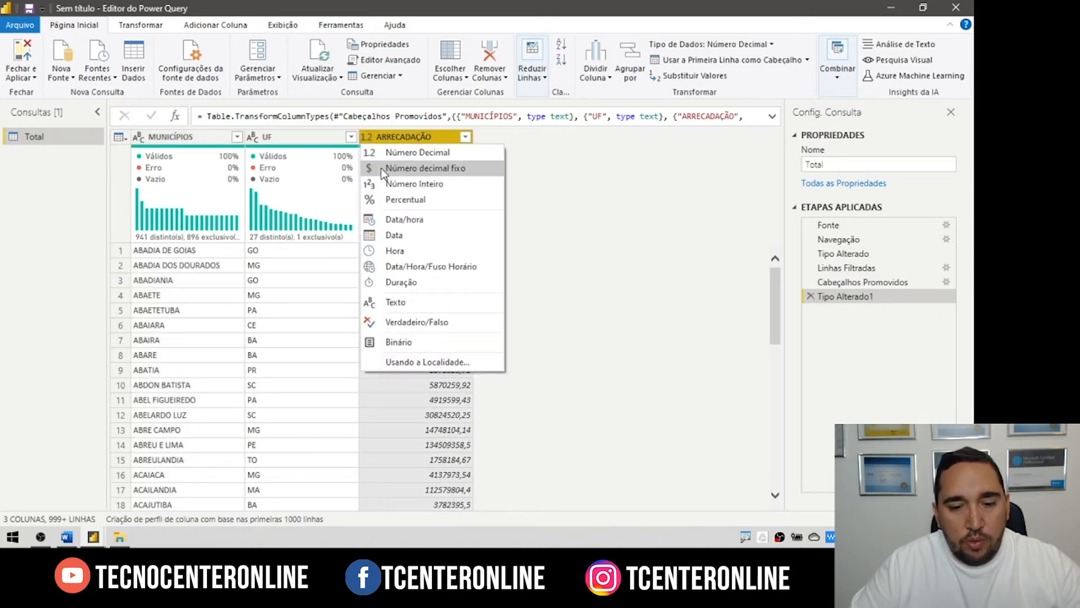
click(380, 169)
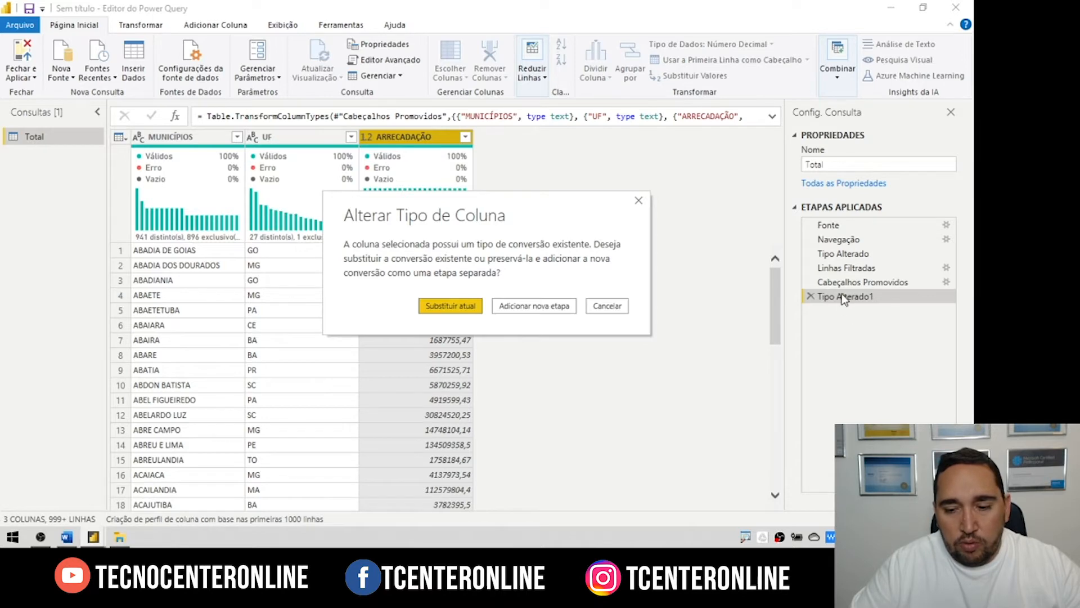
click(452, 307)
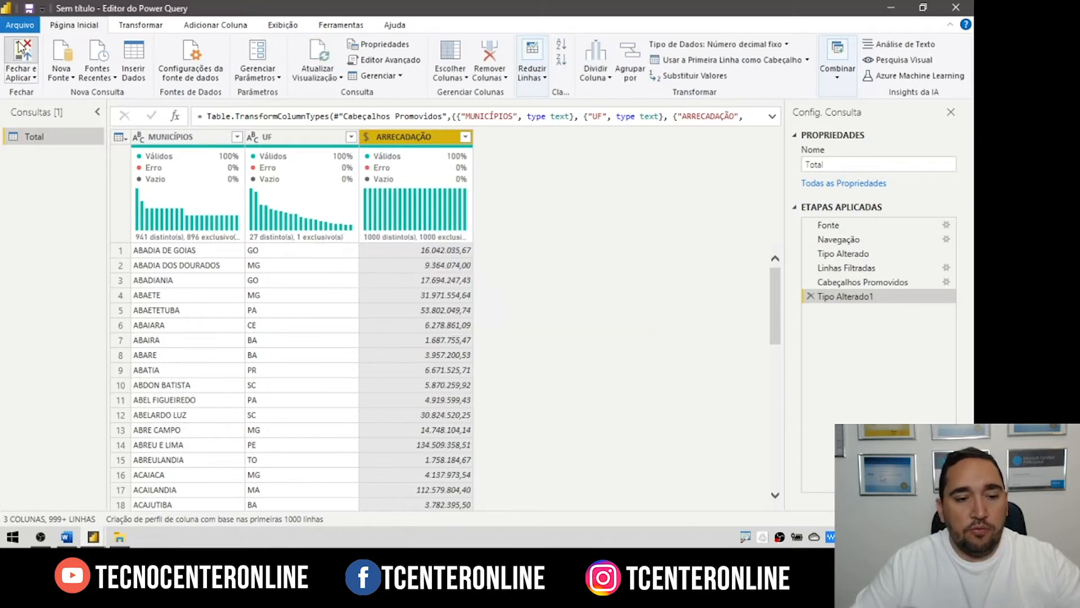
click(20, 50)
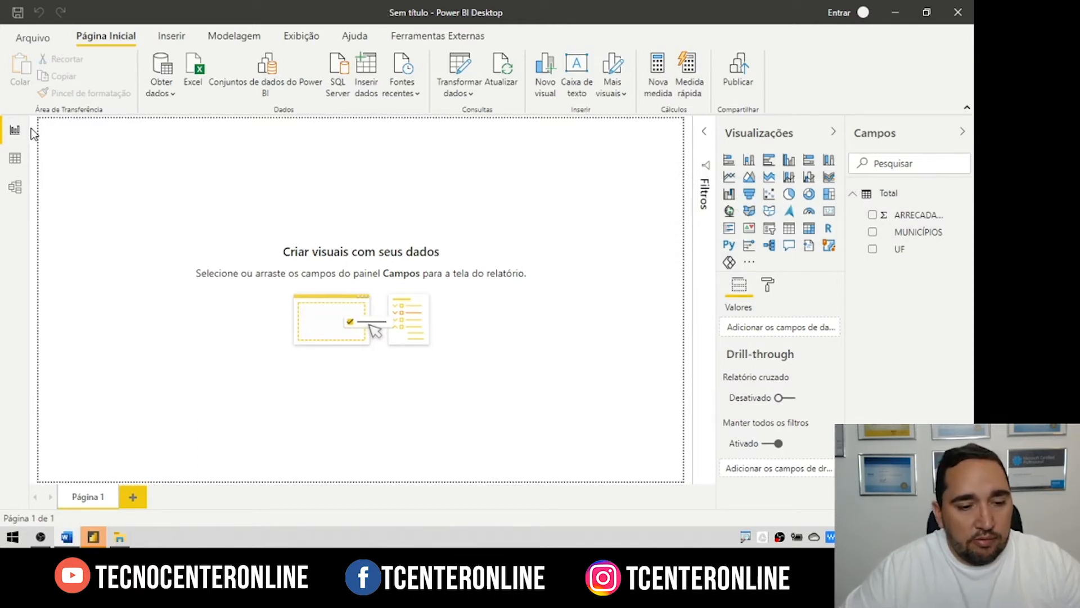
Step: Copy the entire Total table from Data view and switch to the blank Excel workbook
click(16, 160)
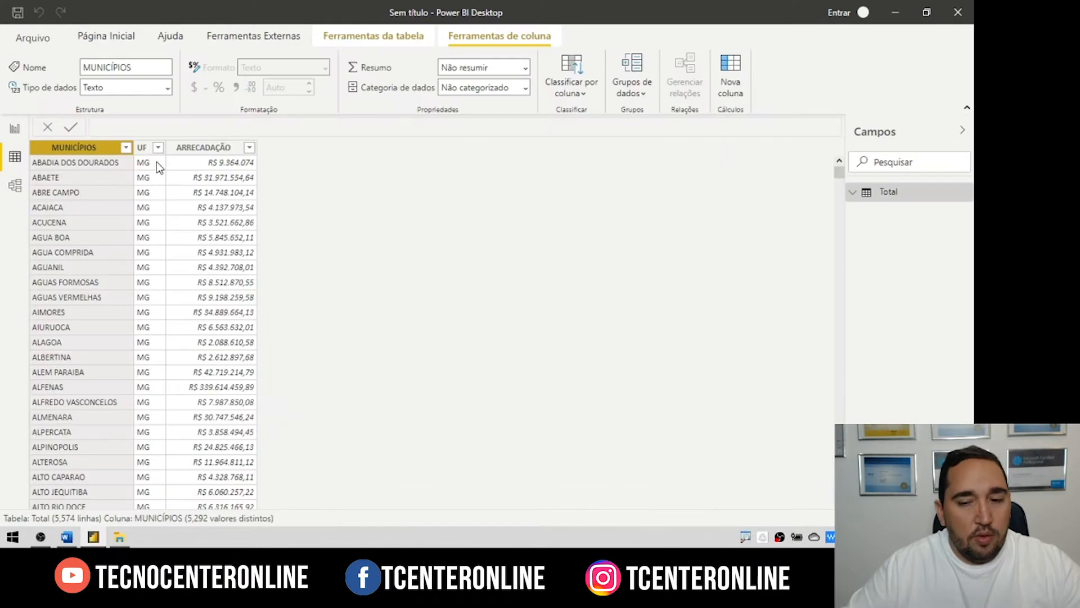
right_click(84, 150)
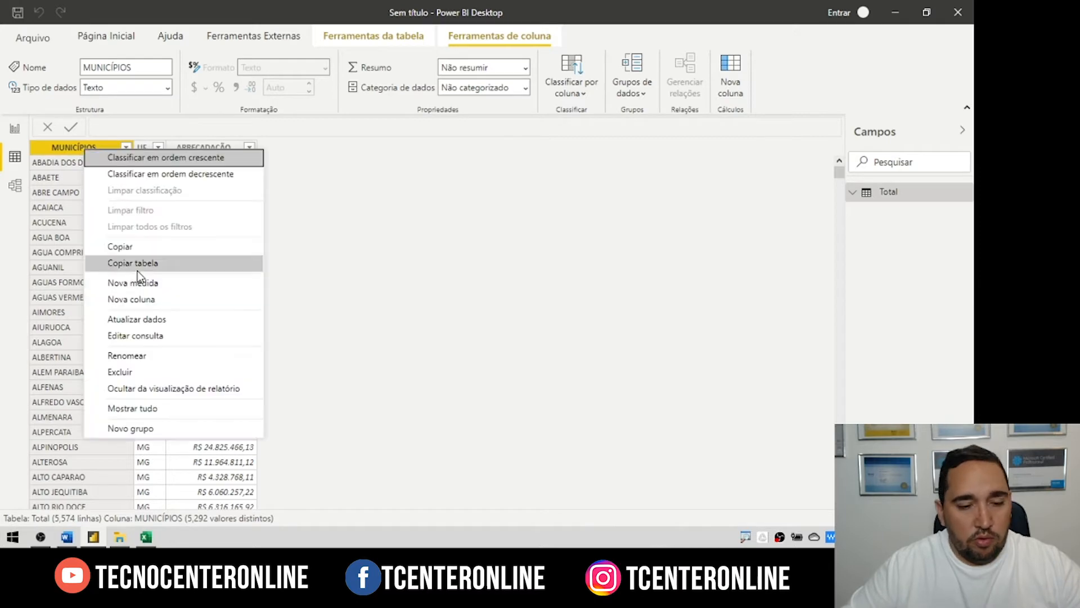
click(135, 265)
key(alt+Tab)
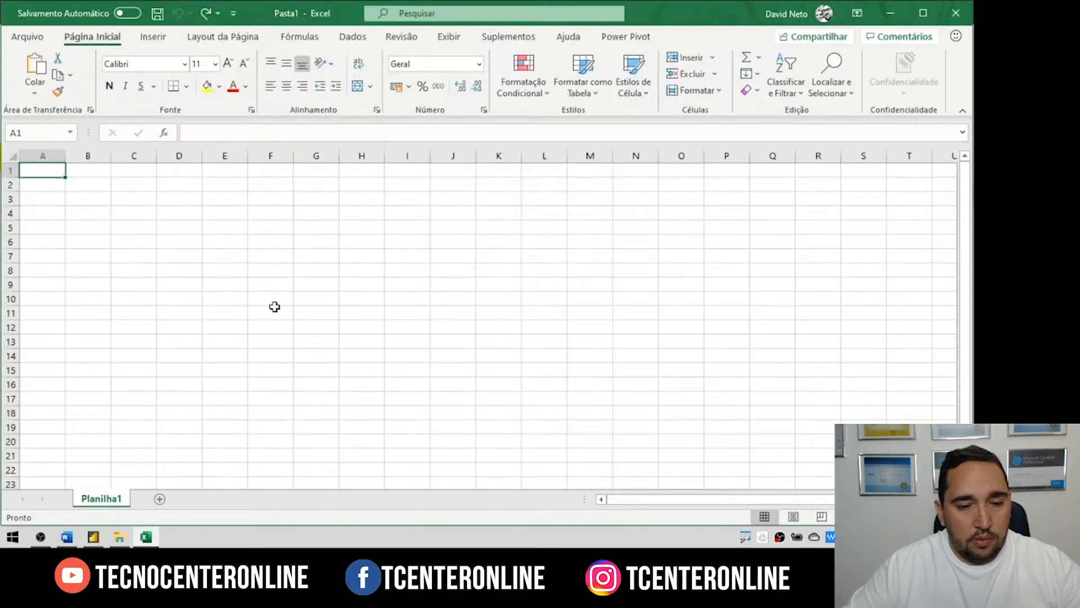
Step: Paste the Total table at A1 in Planilha1 and AutoFit all column widths
right_click(43, 169)
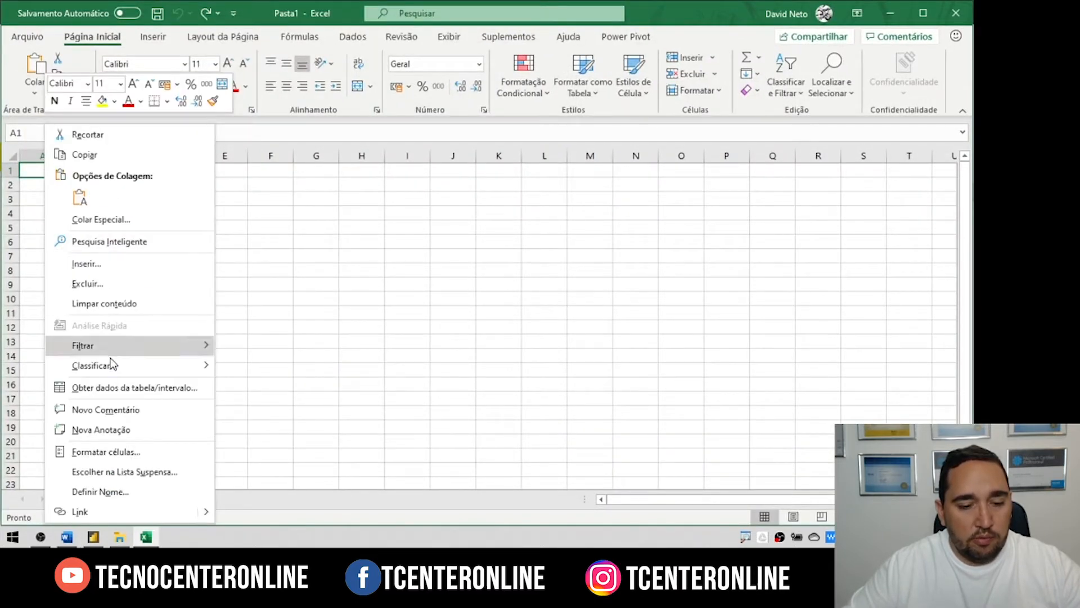
click(80, 197)
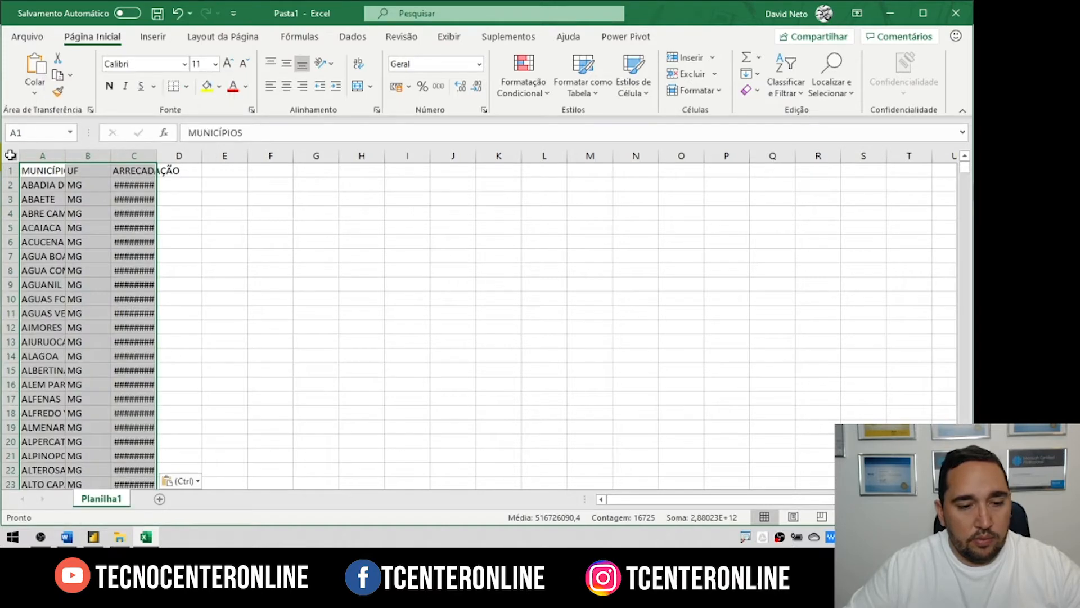
click(13, 156)
double_click(111, 158)
click(454, 227)
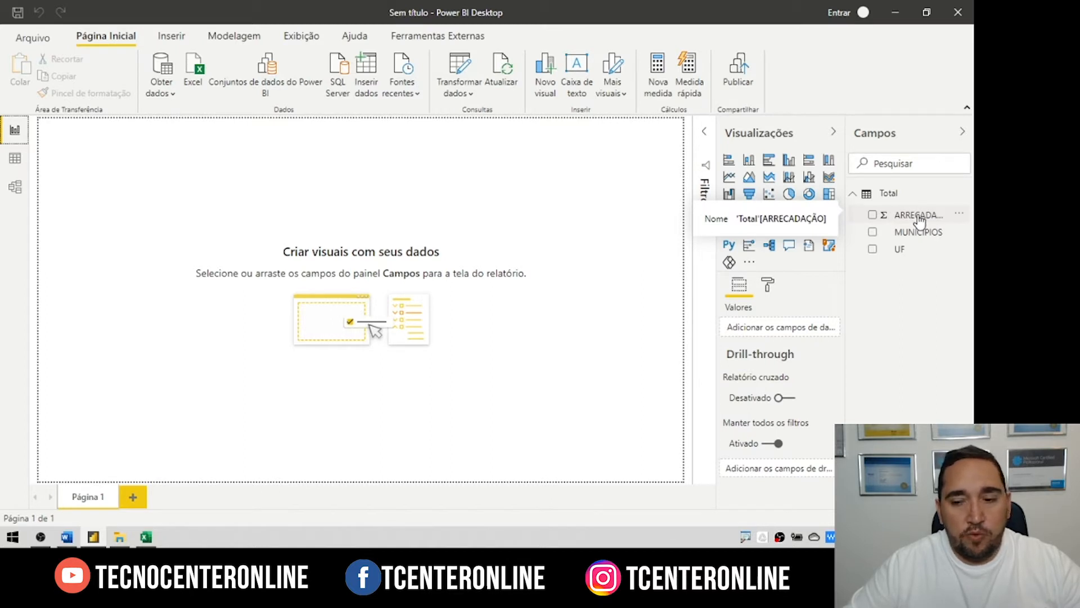
Step: Add the measure Total Arrecadado = sum(Total[ARRECADAÇÃO]) to the Total table
drag(919, 219, 784, 329)
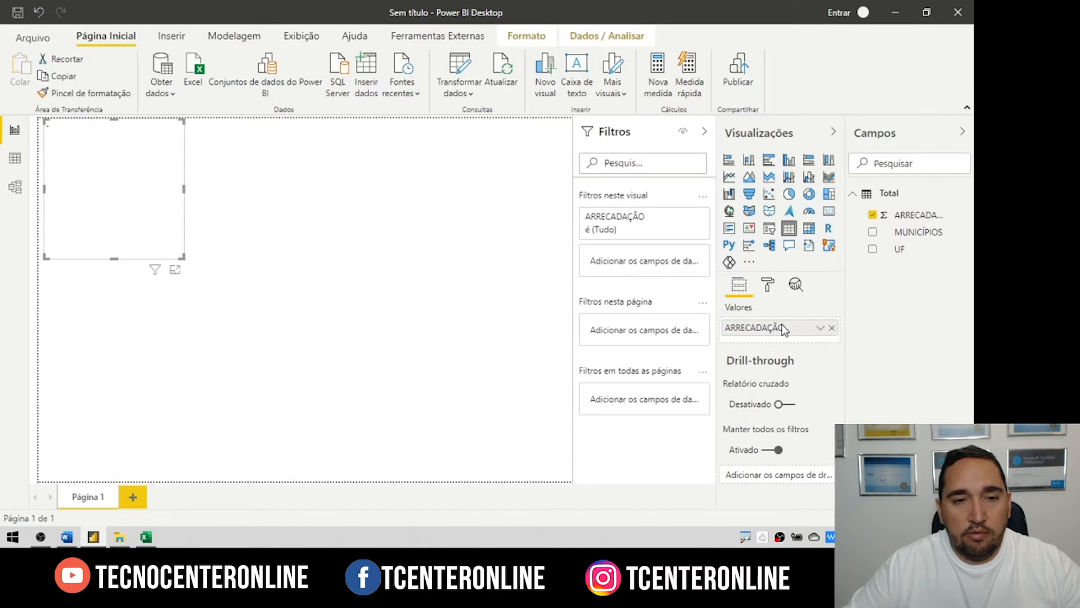
click(832, 327)
right_click(848, 237)
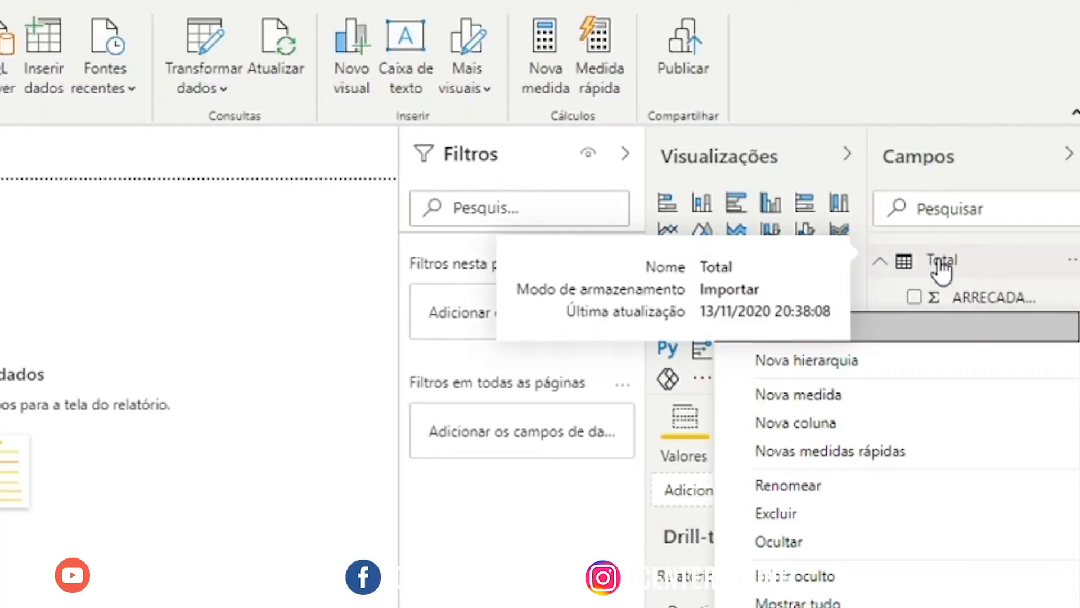
click(802, 401)
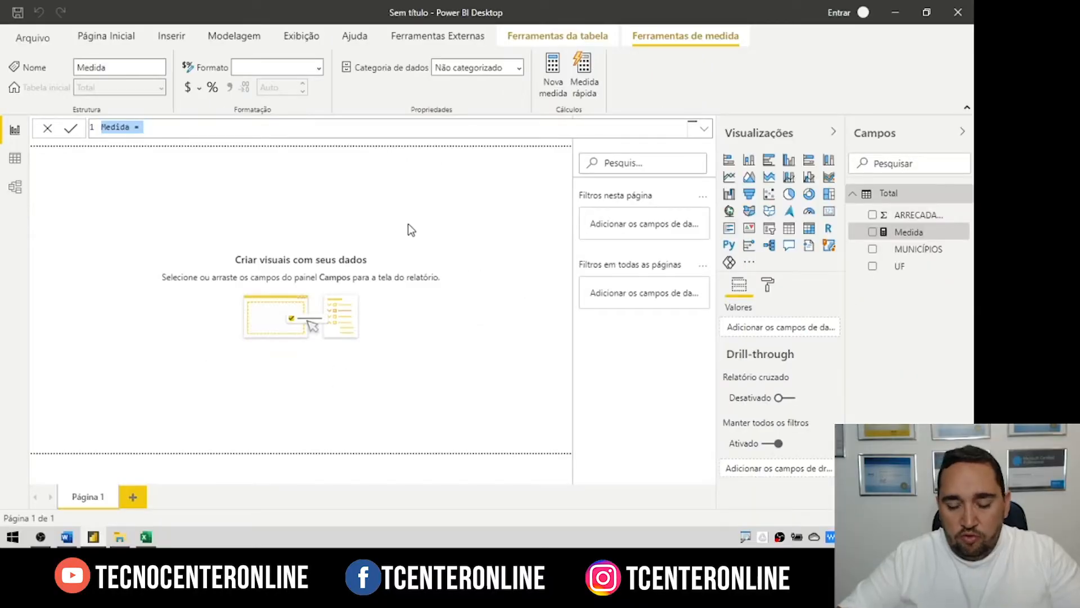
text(Total Arrecadado =)
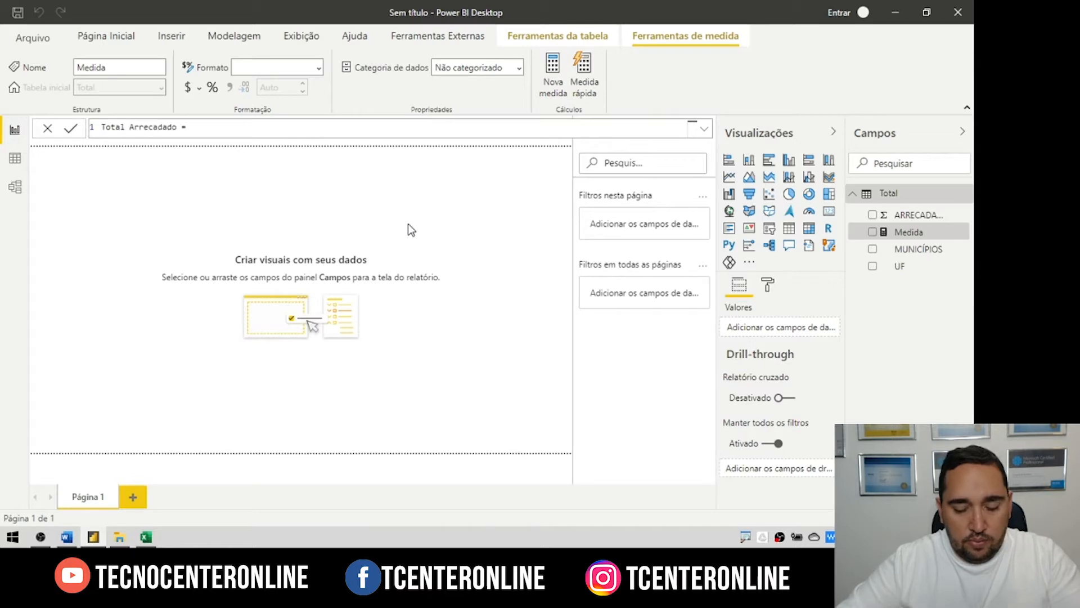
text( sum()
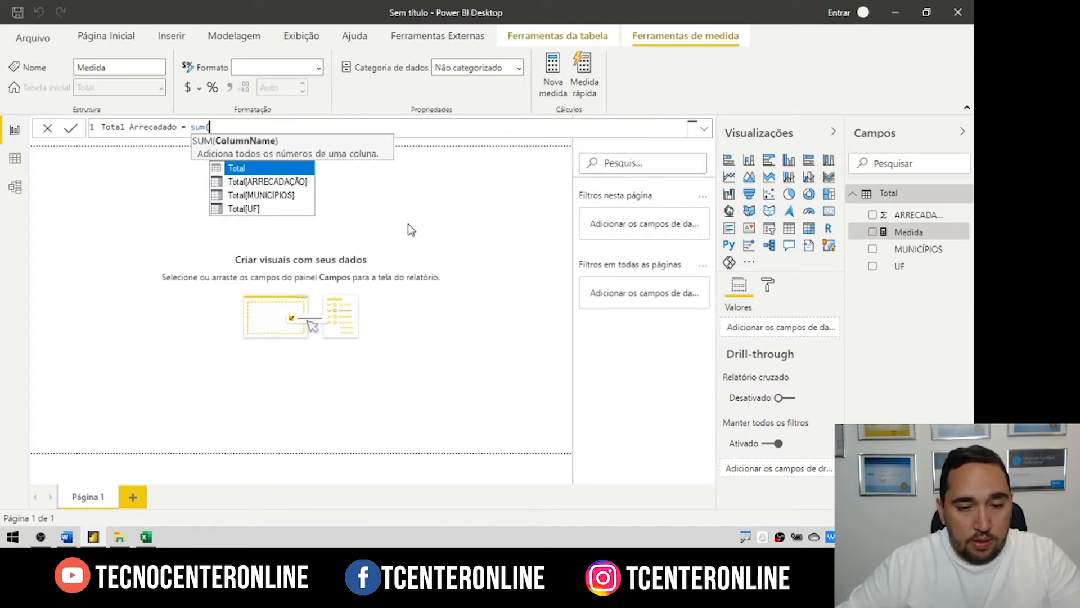
click(277, 183)
text())
key(Return)
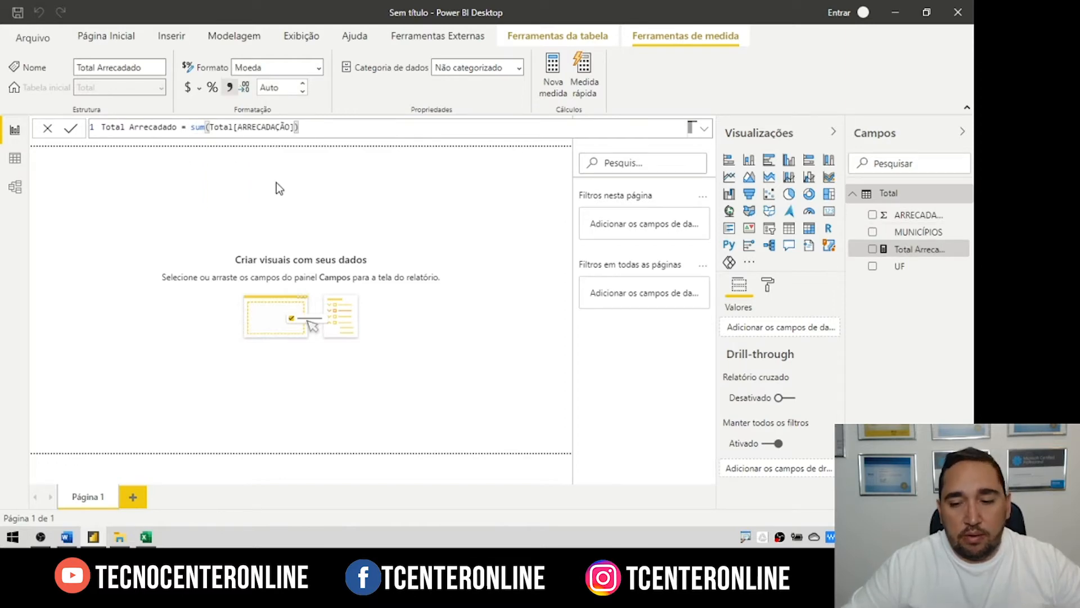
Step: Build an enlarged table visual showing Total Arrecadado by UF
click(873, 266)
click(872, 249)
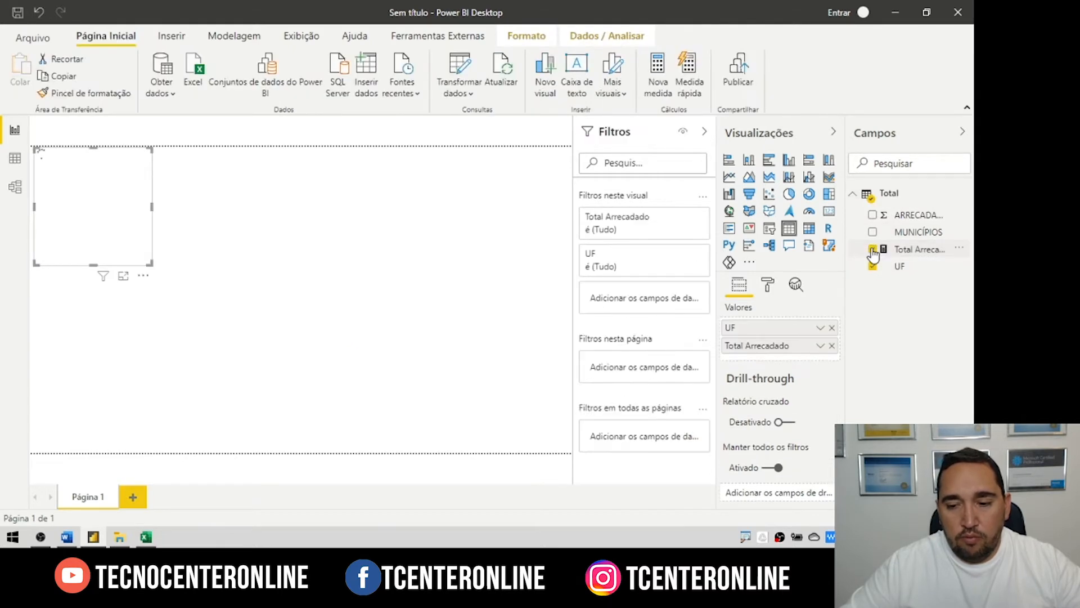
drag(149, 262, 260, 425)
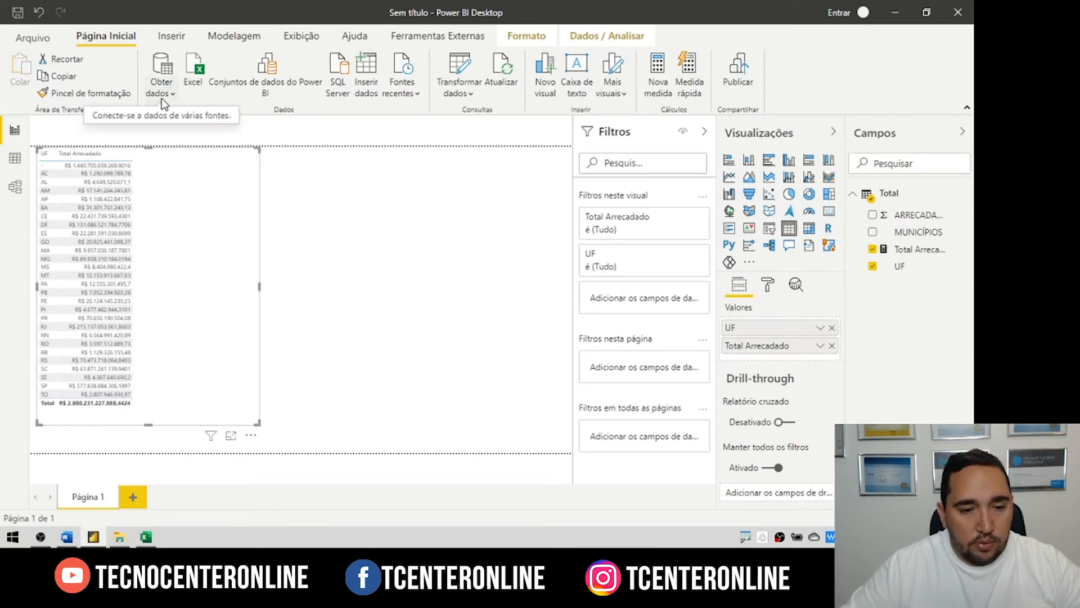
Step: Filter the Total table's UF column in Data view to show only "-" rows
click(15, 157)
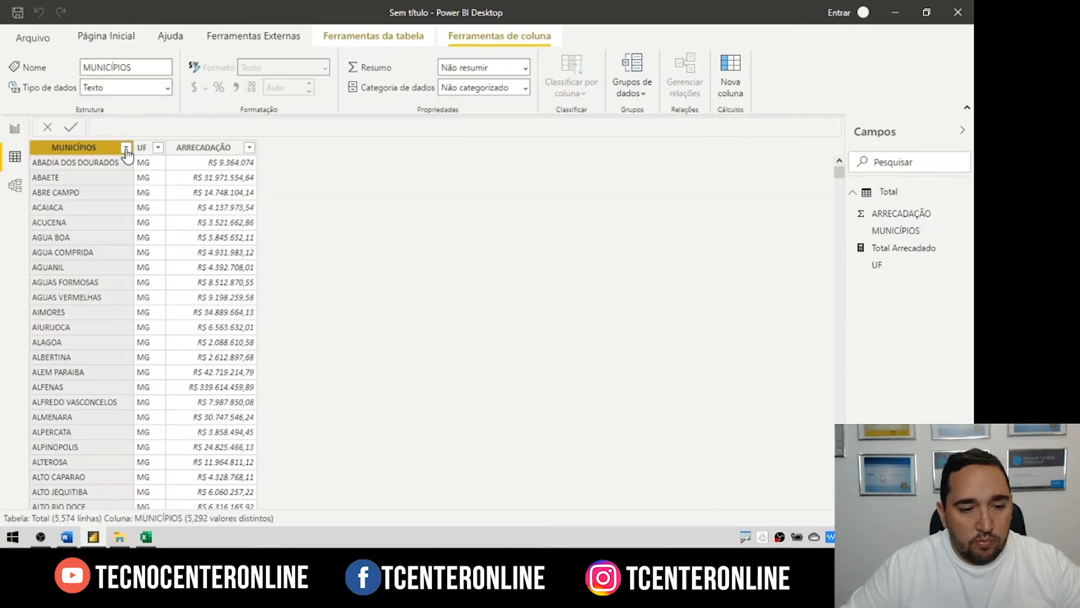
click(157, 149)
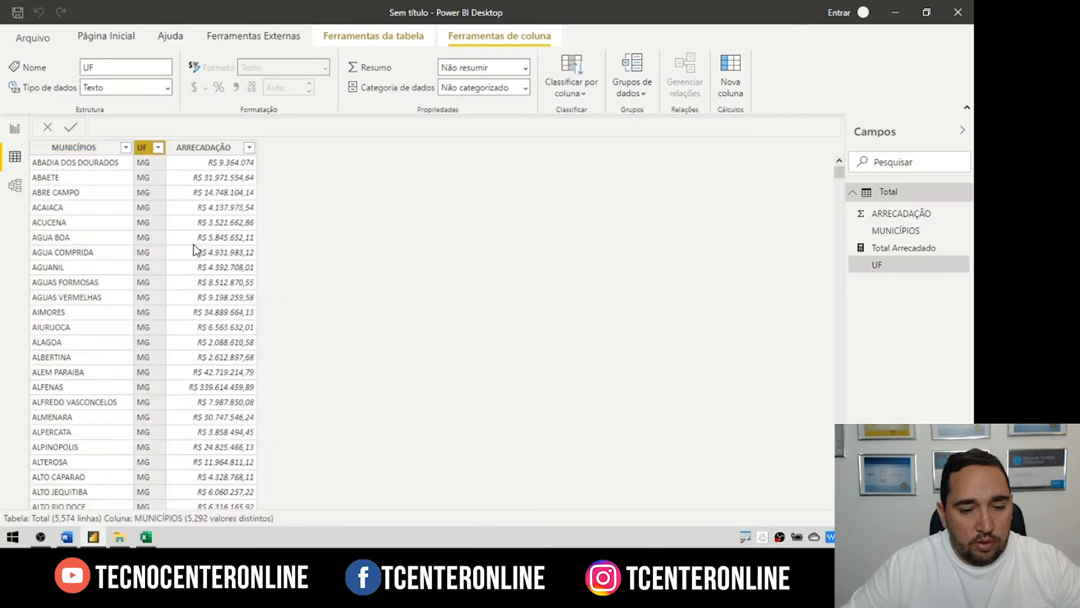
key(Escape)
click(159, 148)
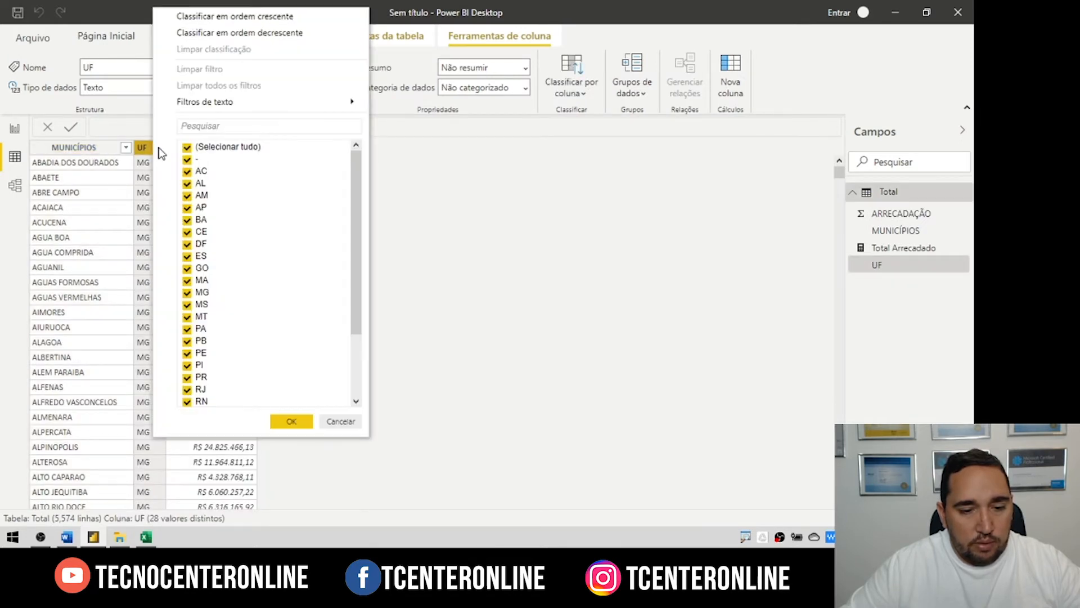
click(187, 147)
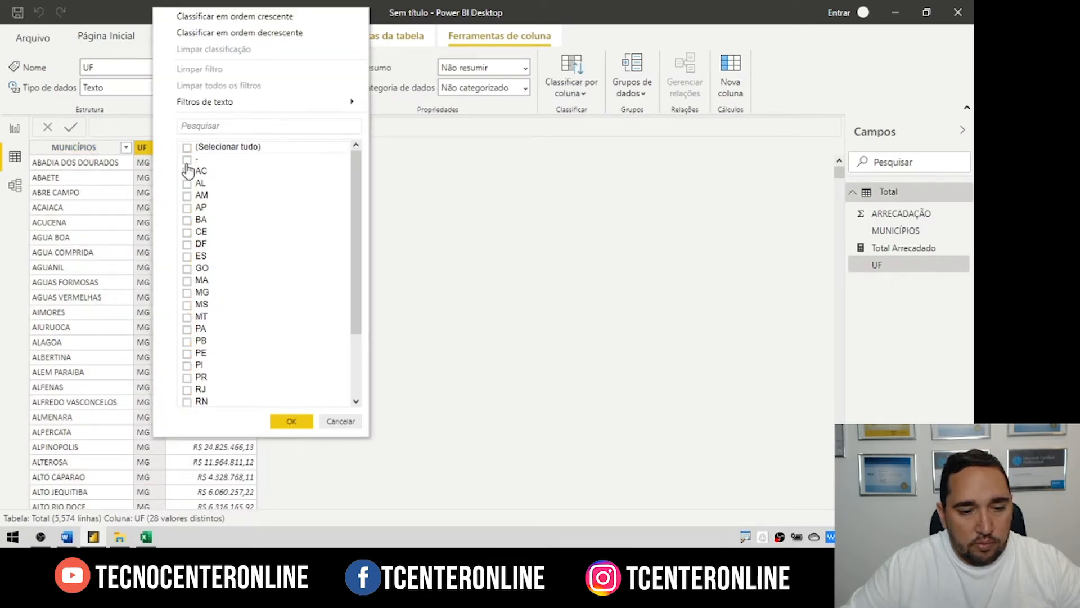
click(187, 160)
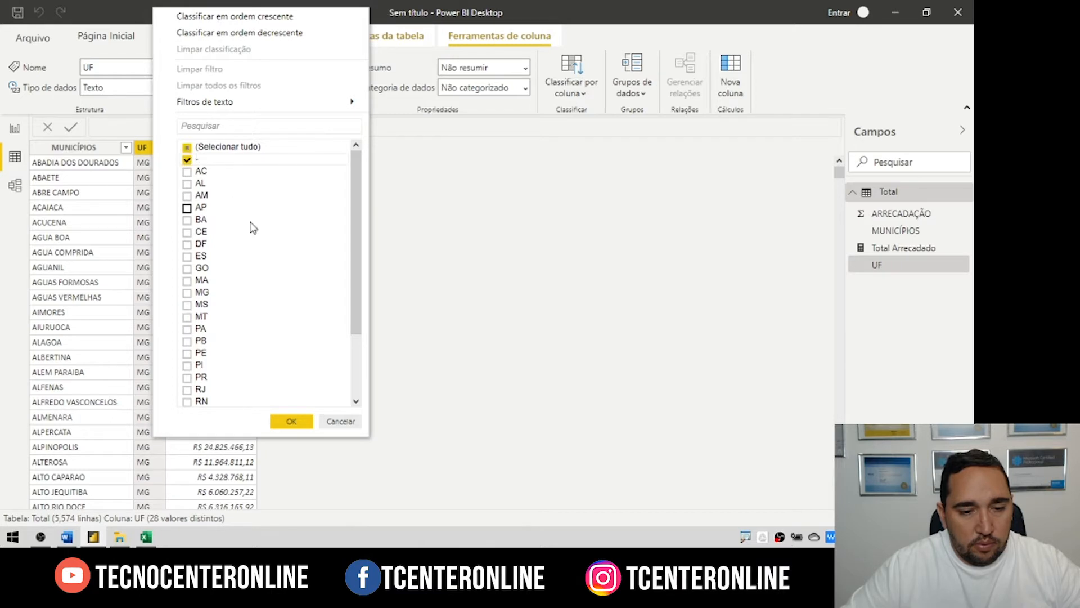
click(291, 422)
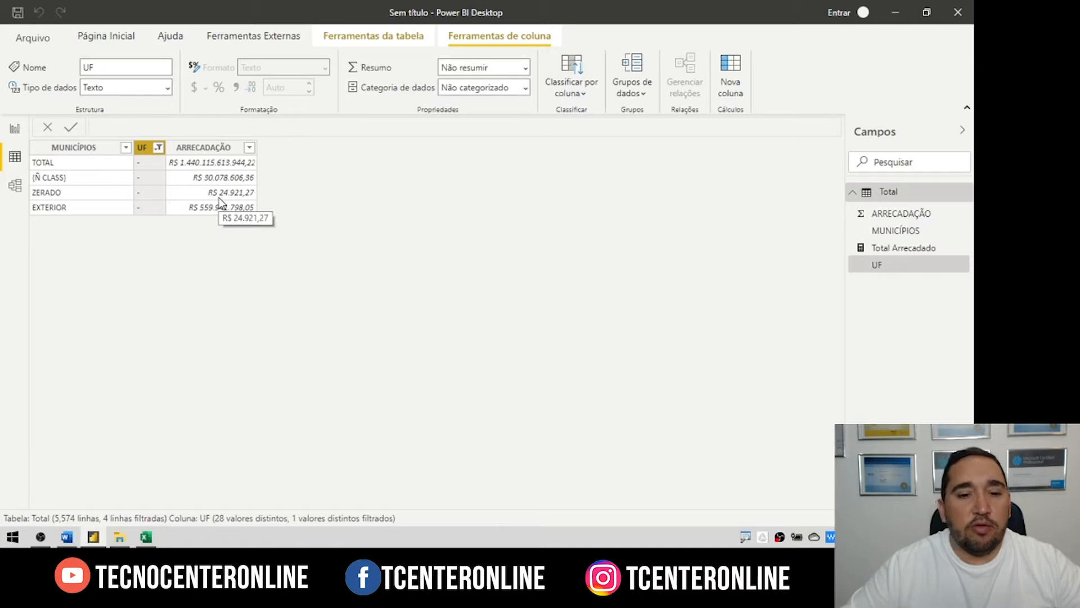
click(112, 32)
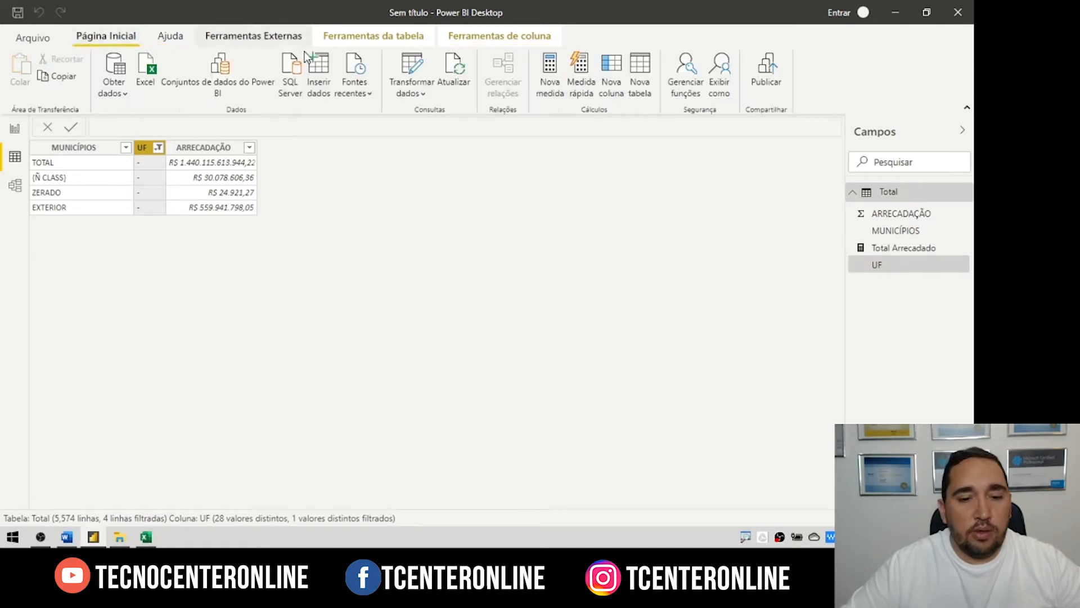
Step: In Power Query, filter the UF column to exclude the "-" rows
click(419, 70)
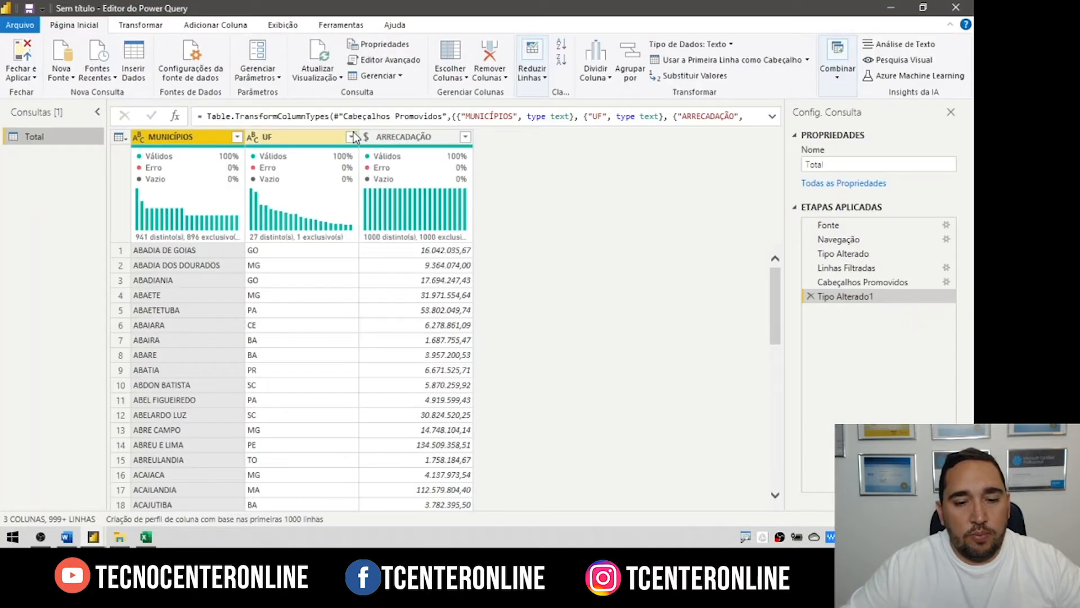
click(351, 137)
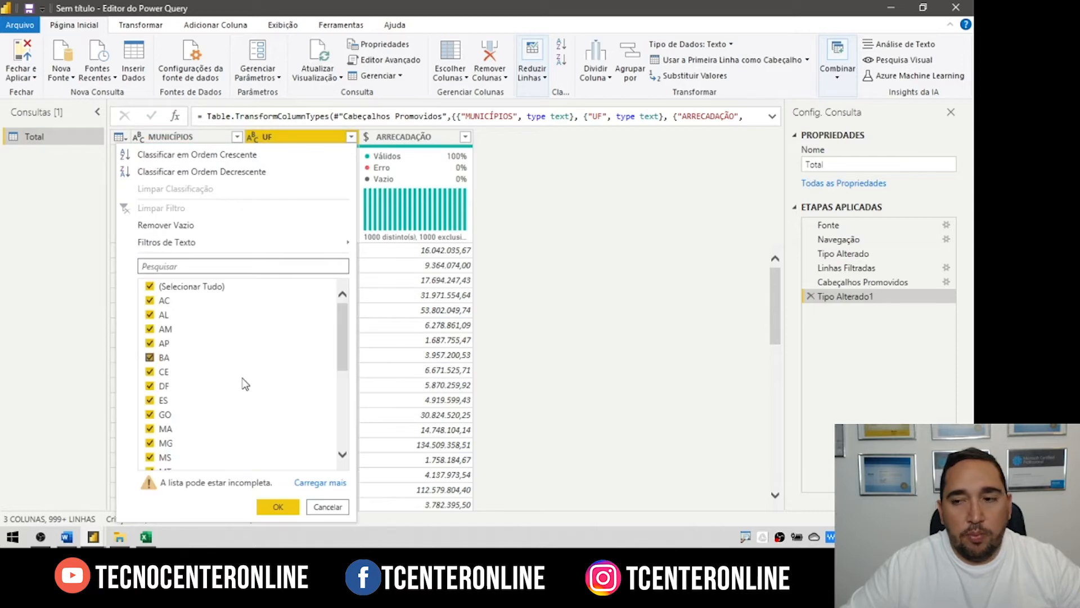
click(320, 483)
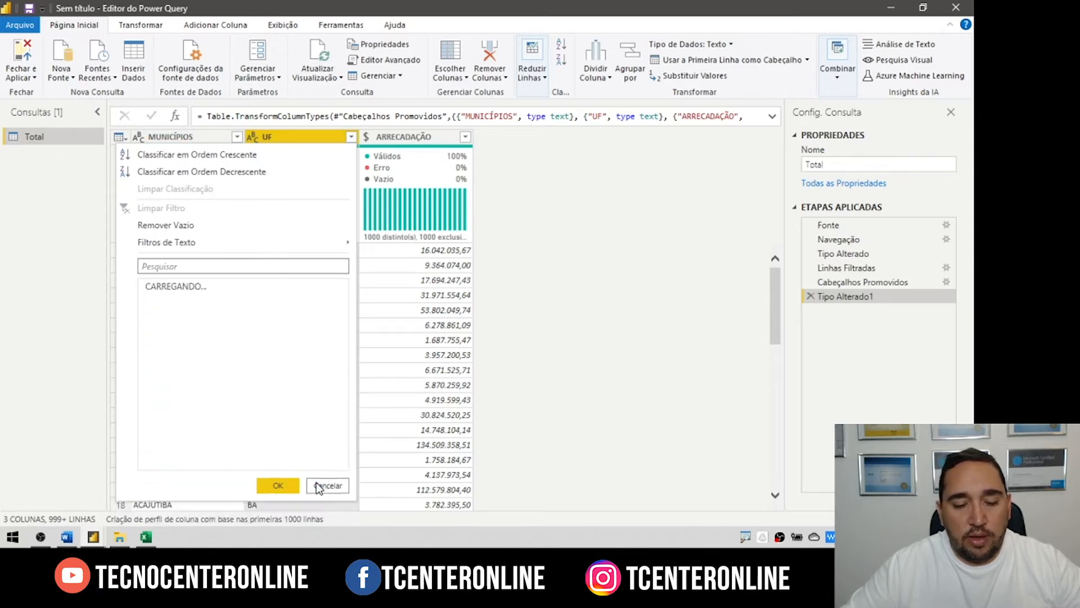
click(150, 301)
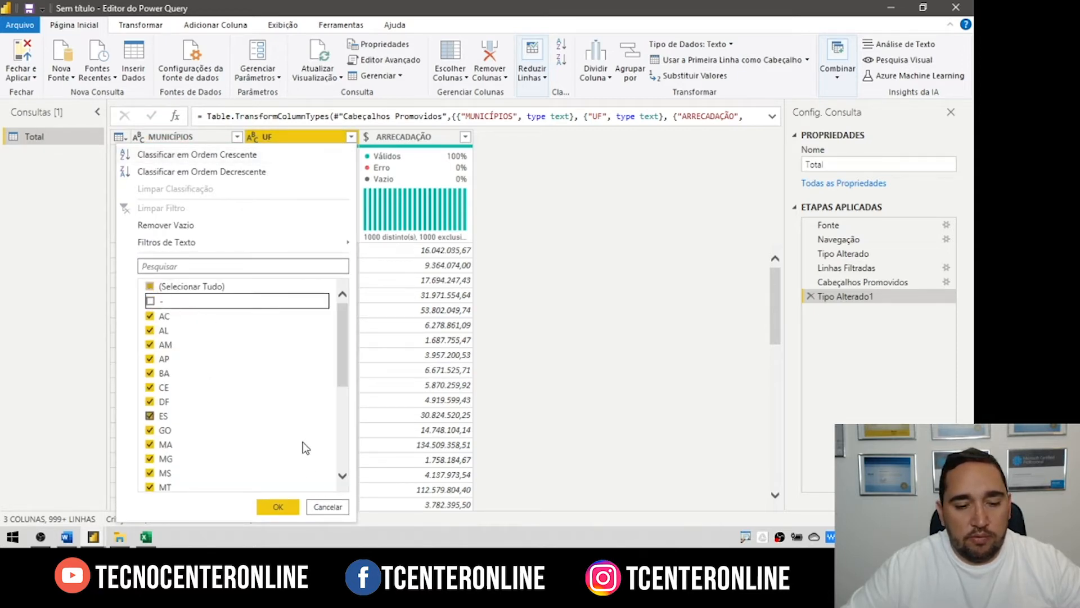
click(278, 507)
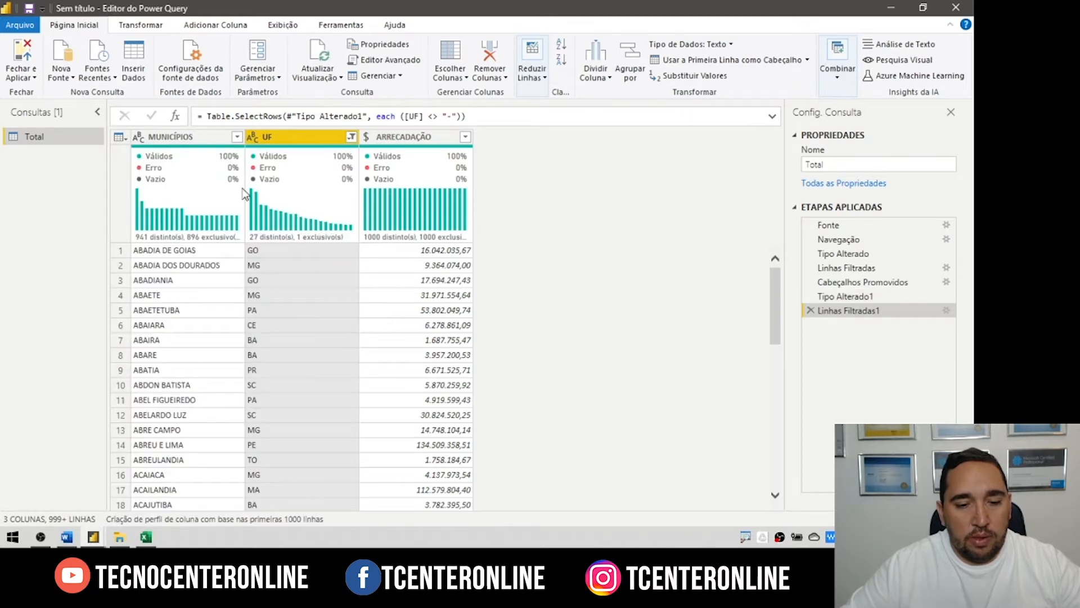
Step: Apply the query changes, reloading 5,570 rows, and check the UF filter values
click(236, 137)
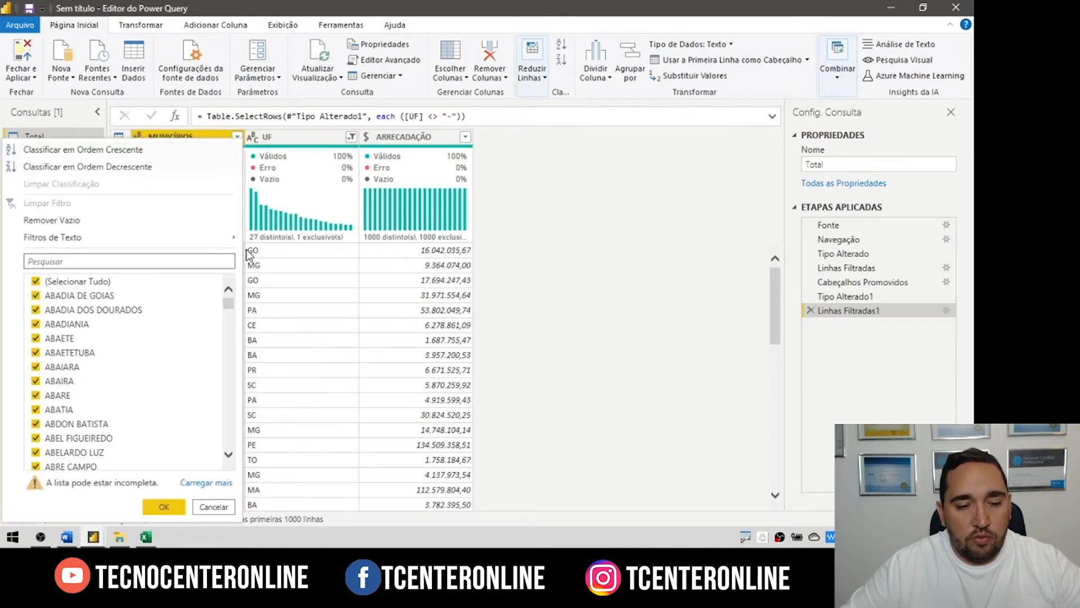
click(217, 509)
click(21, 56)
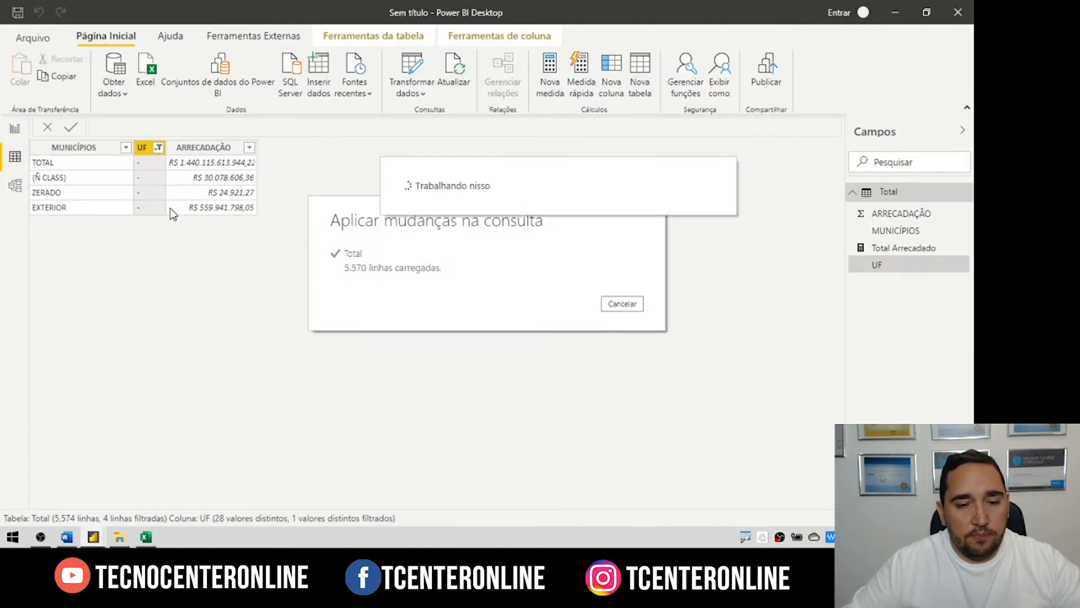
click(159, 148)
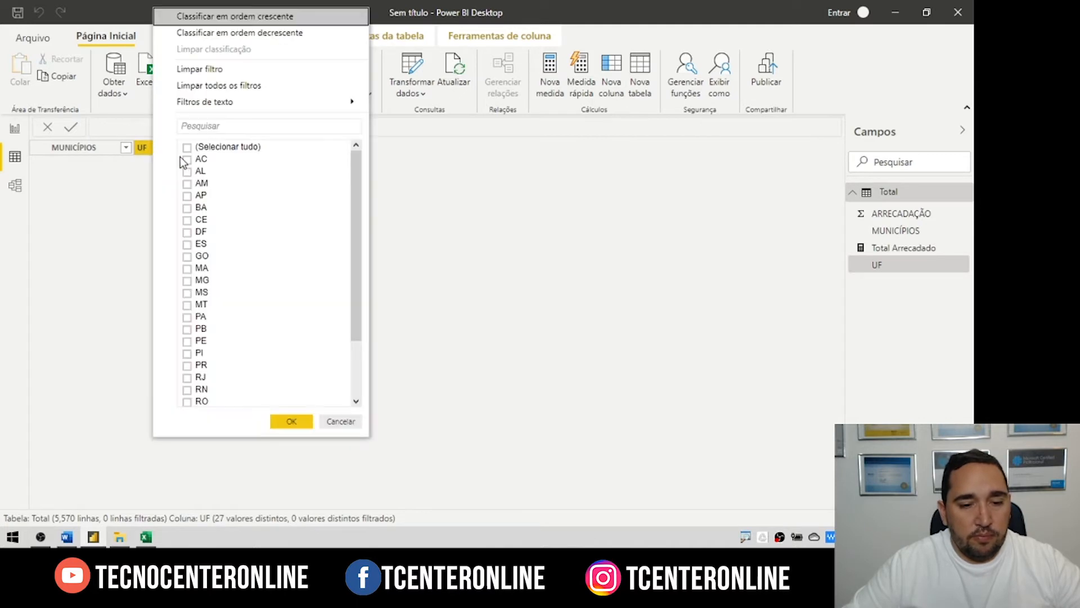
Step: Include every state in the UF filter, return to the report page, and collapse Filtros
click(187, 148)
click(291, 421)
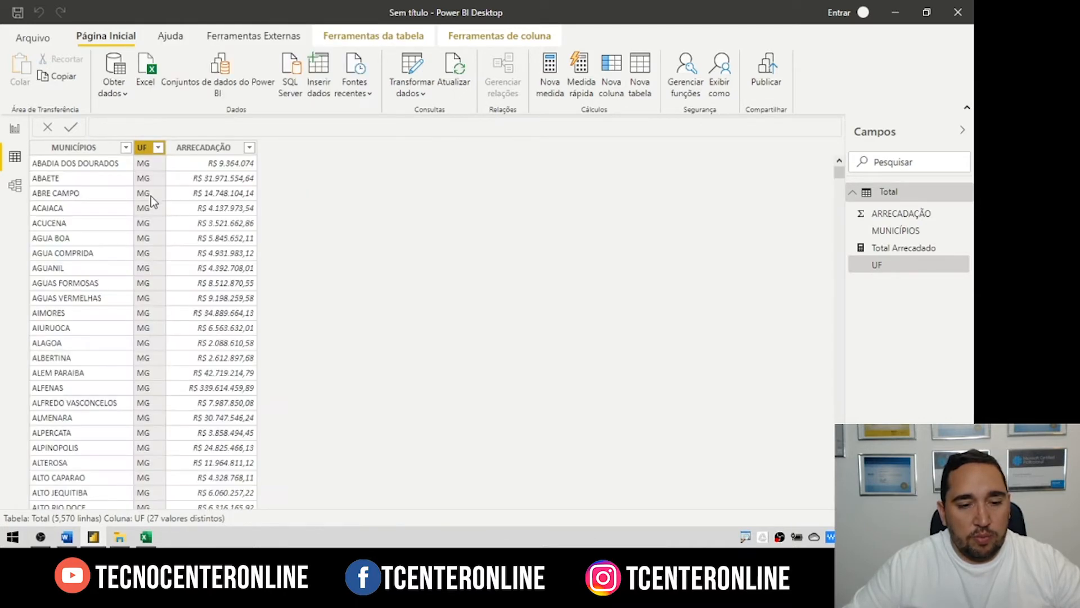
click(12, 129)
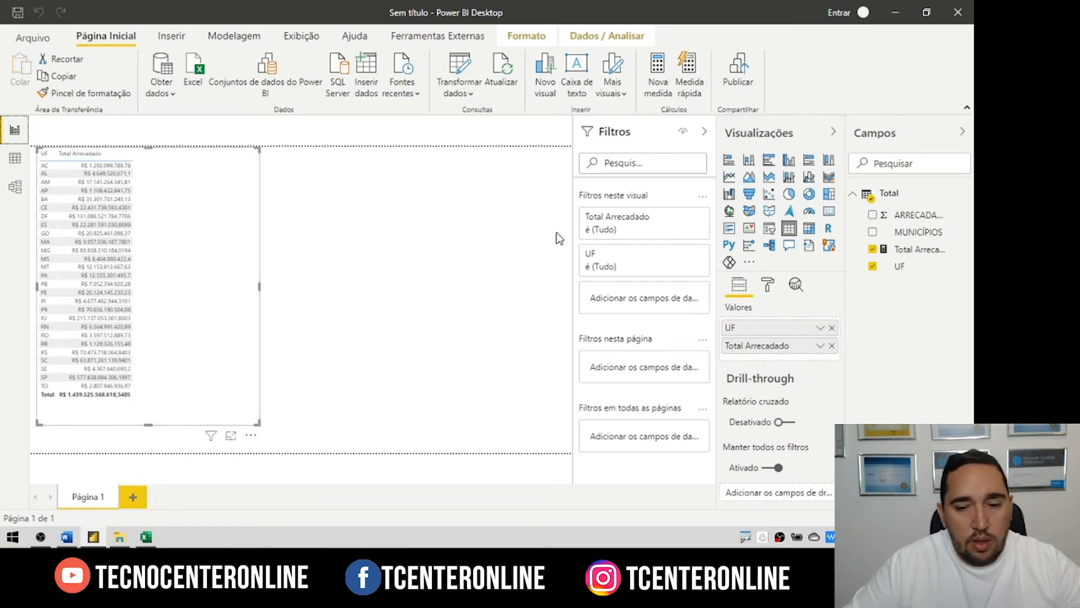
click(642, 137)
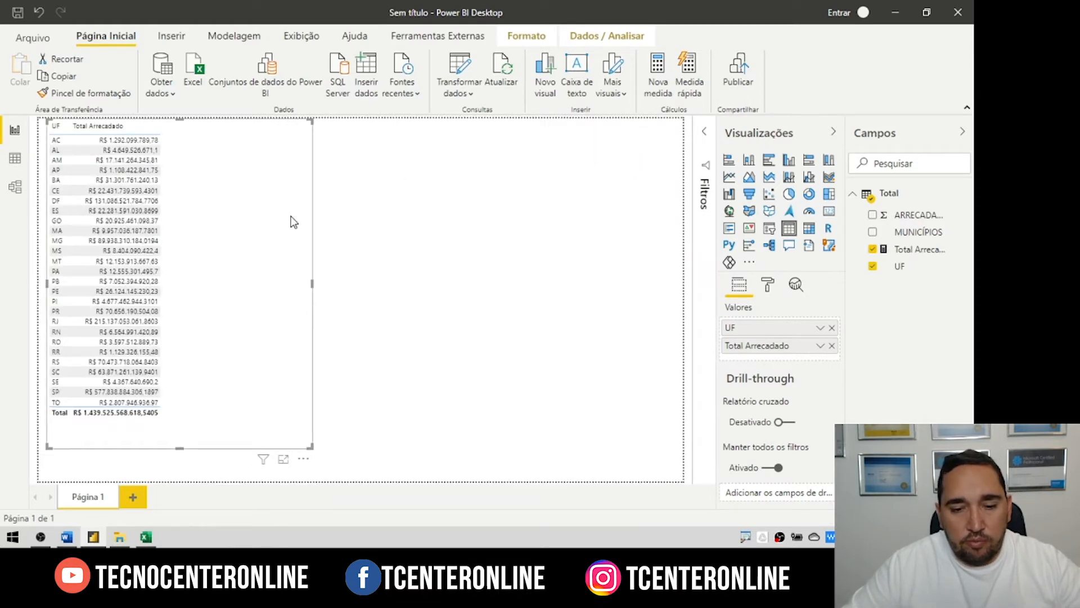
Step: Set the table's Grade text size to 12 pt
click(769, 286)
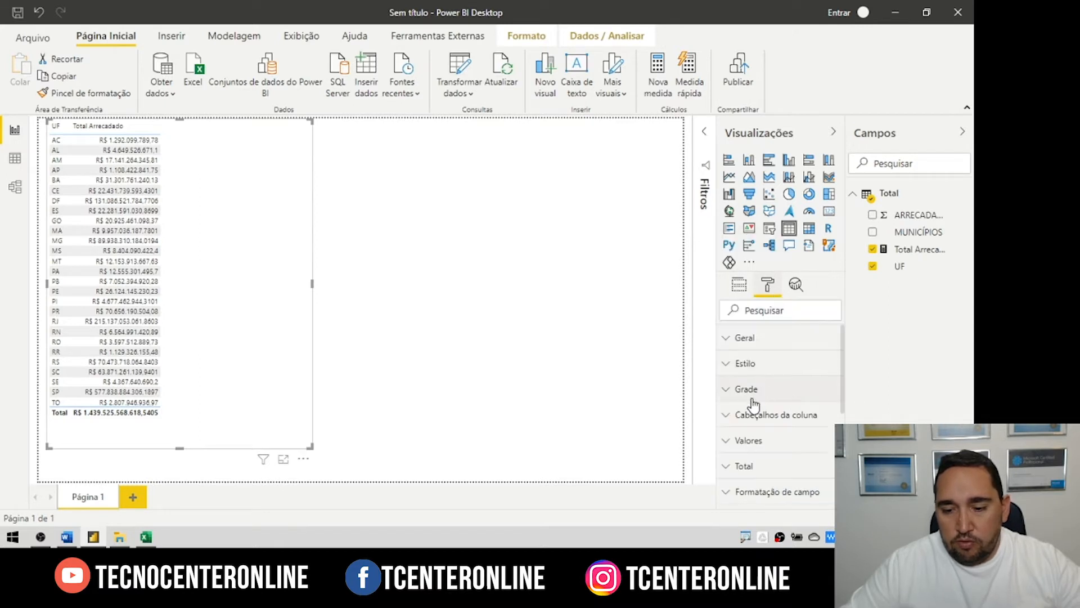
click(765, 382)
scroll(766, 374, down, 5)
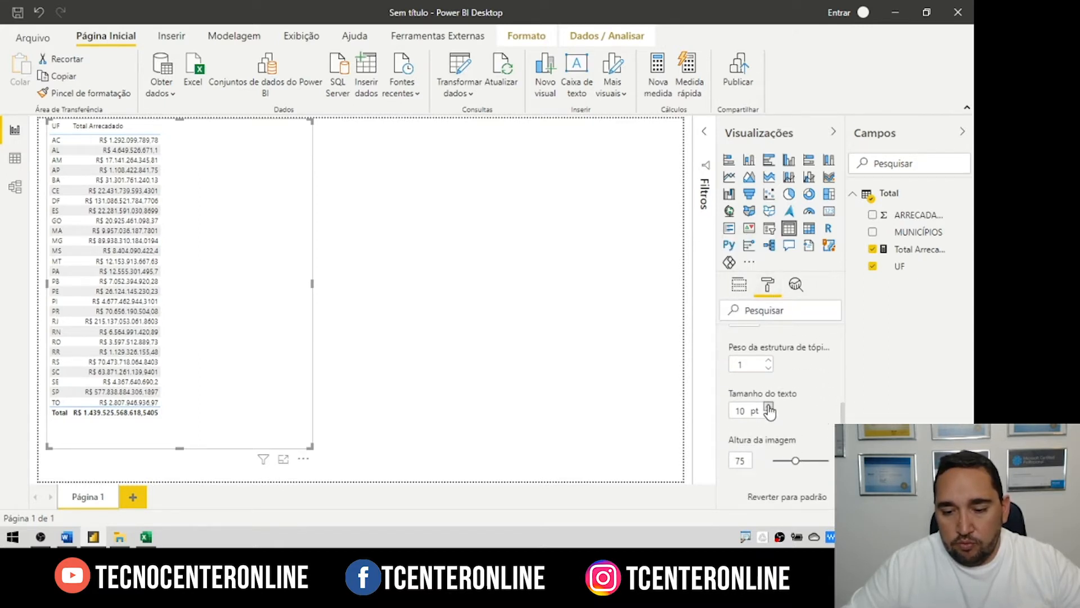
click(769, 407)
click(769, 408)
Step: Move the table to the page's right edge and make it narrower and taller
drag(244, 255, 647, 286)
drag(419, 151, 540, 124)
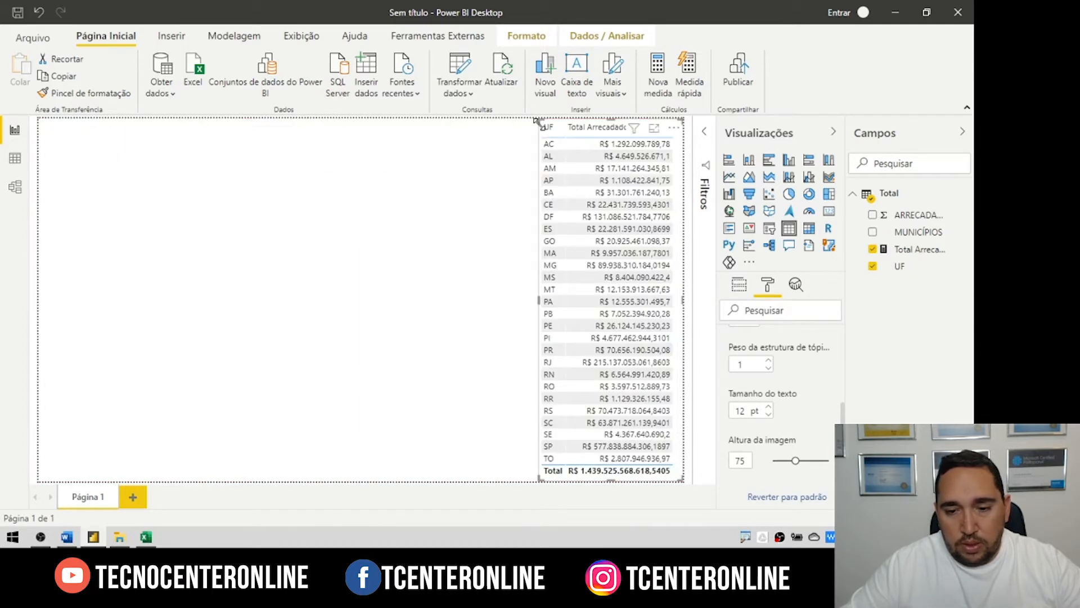
click(738, 286)
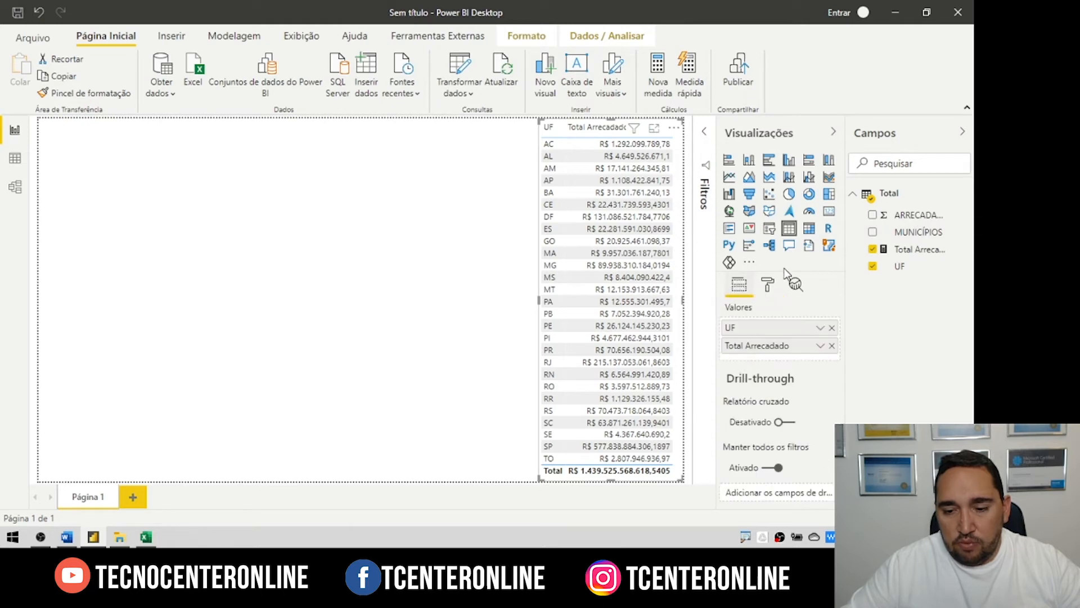
Step: Widen the table and show MUNICÍPIOS in it instead of ARRECADAÇÃO
drag(914, 216, 790, 327)
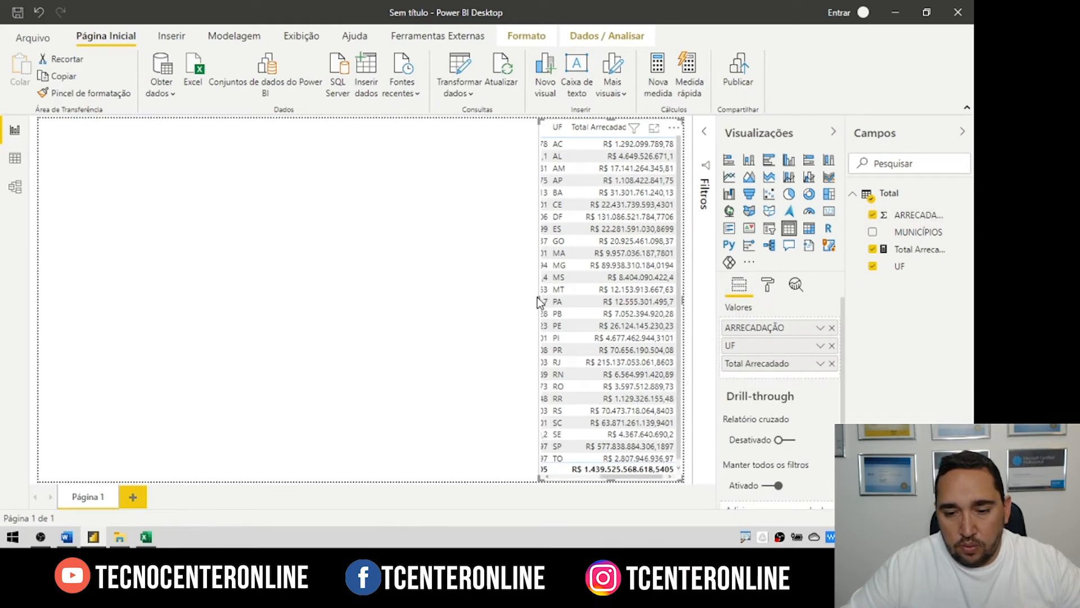
drag(540, 301, 422, 299)
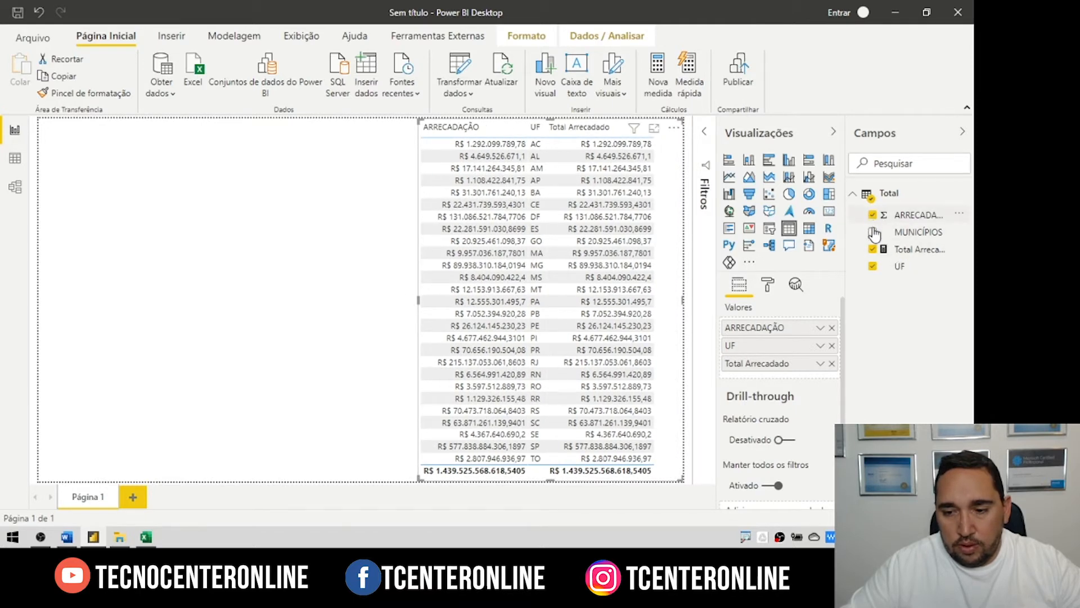
drag(874, 234, 780, 328)
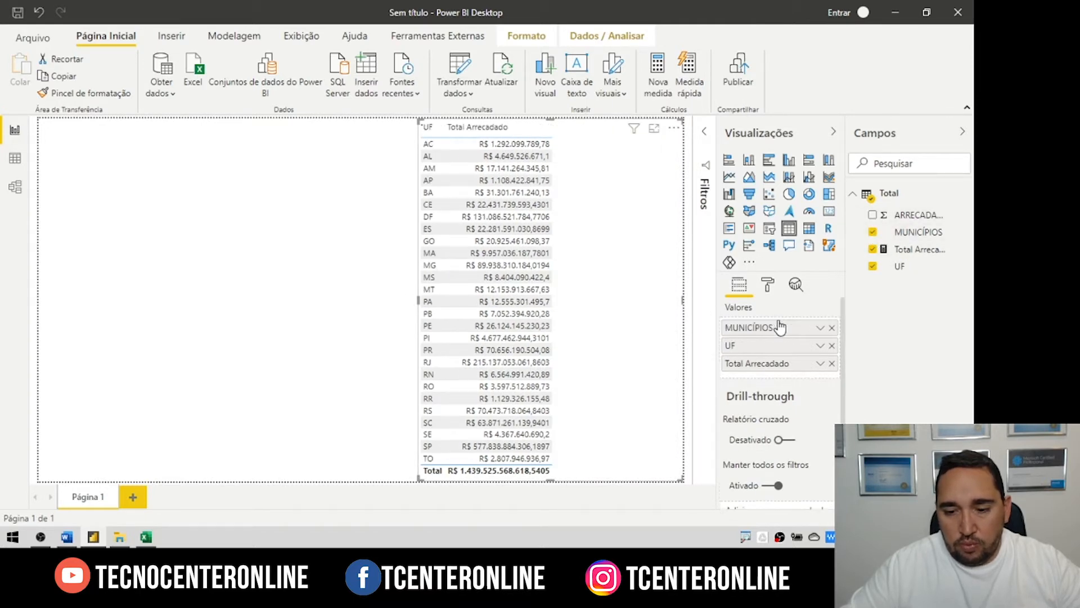
click(416, 306)
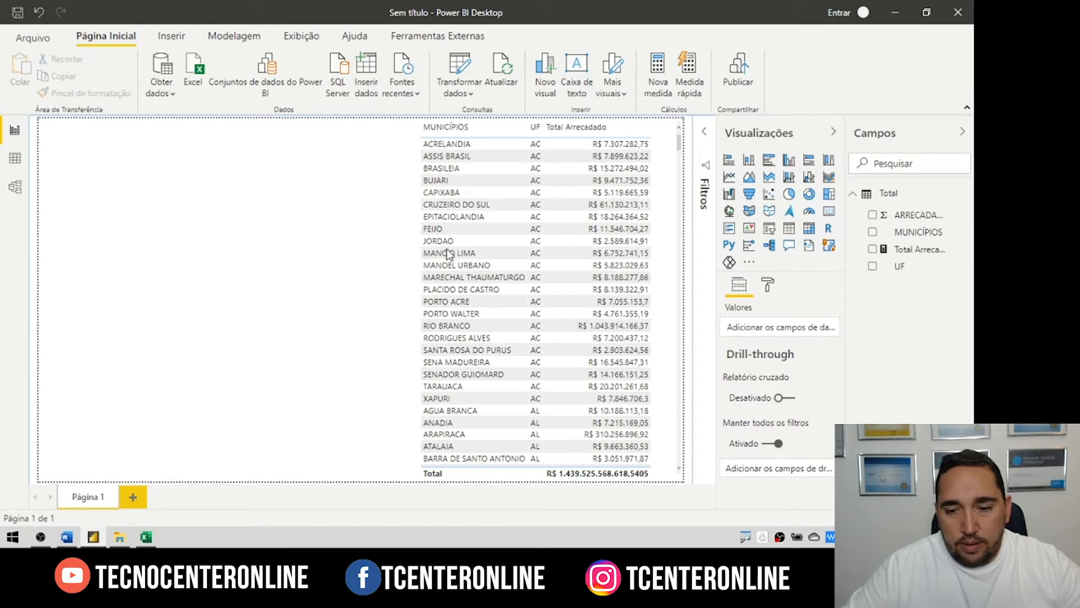
Step: Duplicate the municipalities table, place the copy on the left, and remove MUNICÍPIOS from it
click(669, 187)
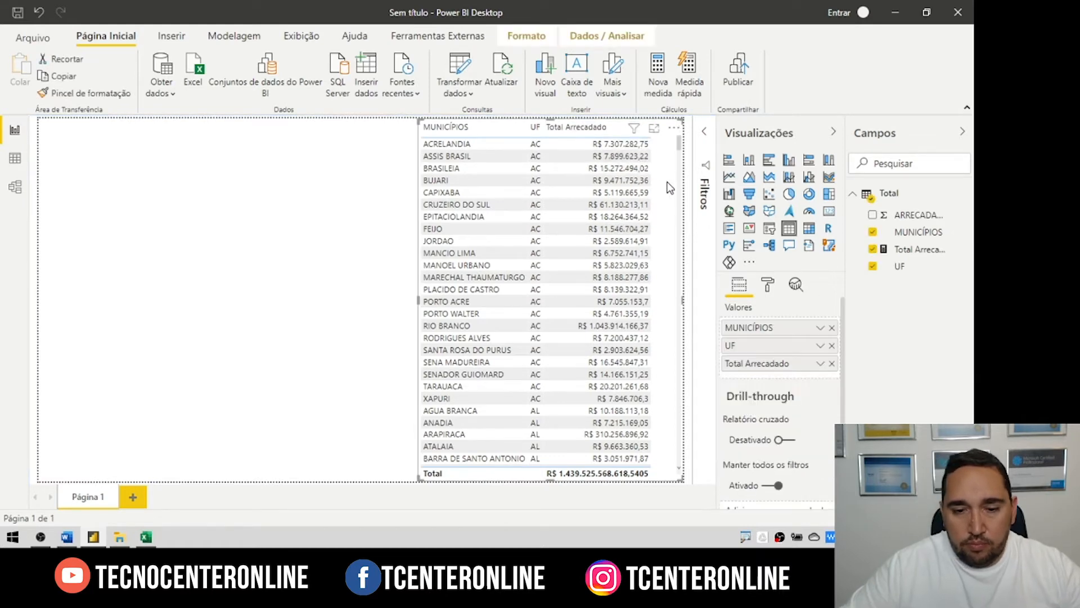
key(ctrl+c)
key(ctrl+v)
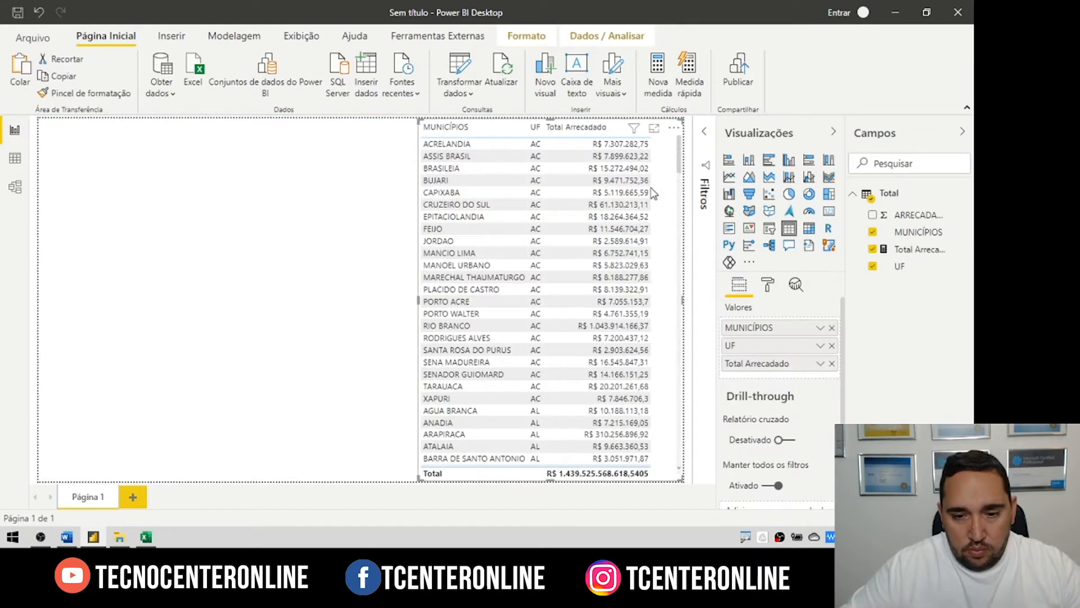
drag(653, 193, 271, 169)
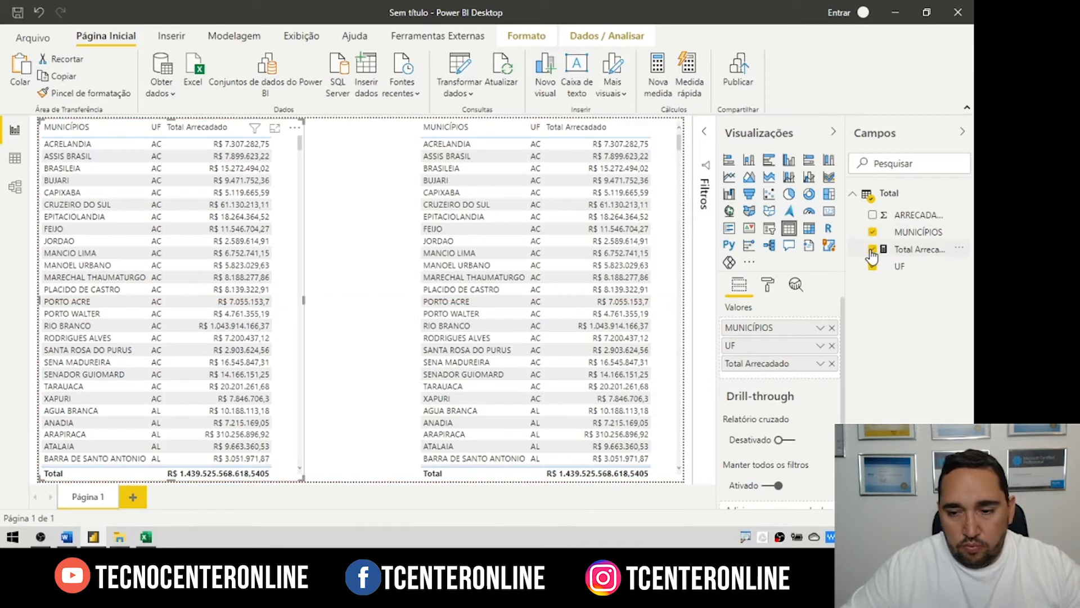
click(872, 231)
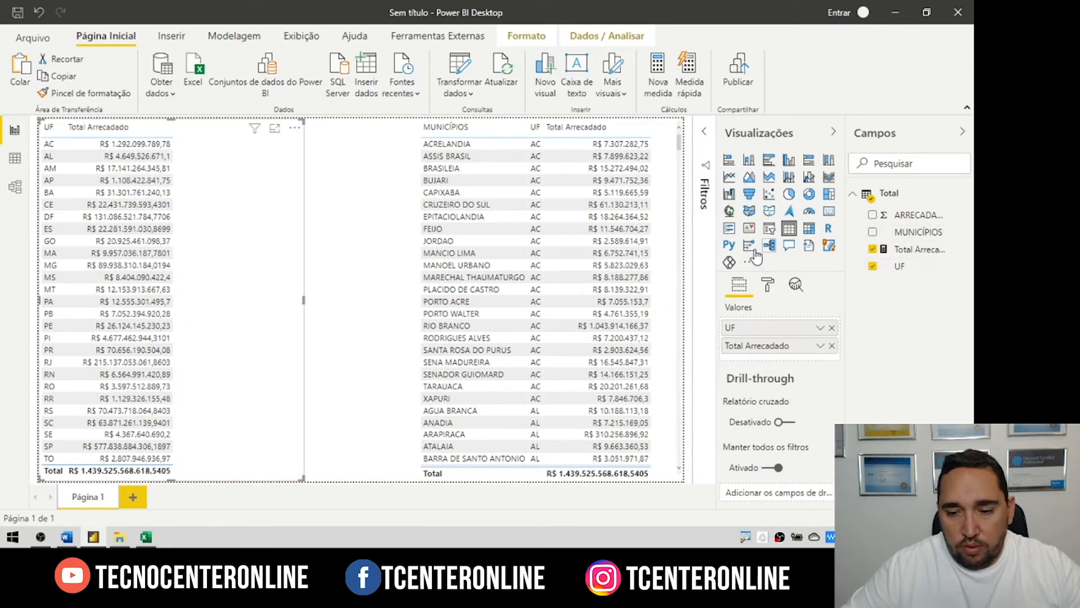
Step: Convert the left table to a map, resize it, and move UF from Legenda to Localização
click(730, 212)
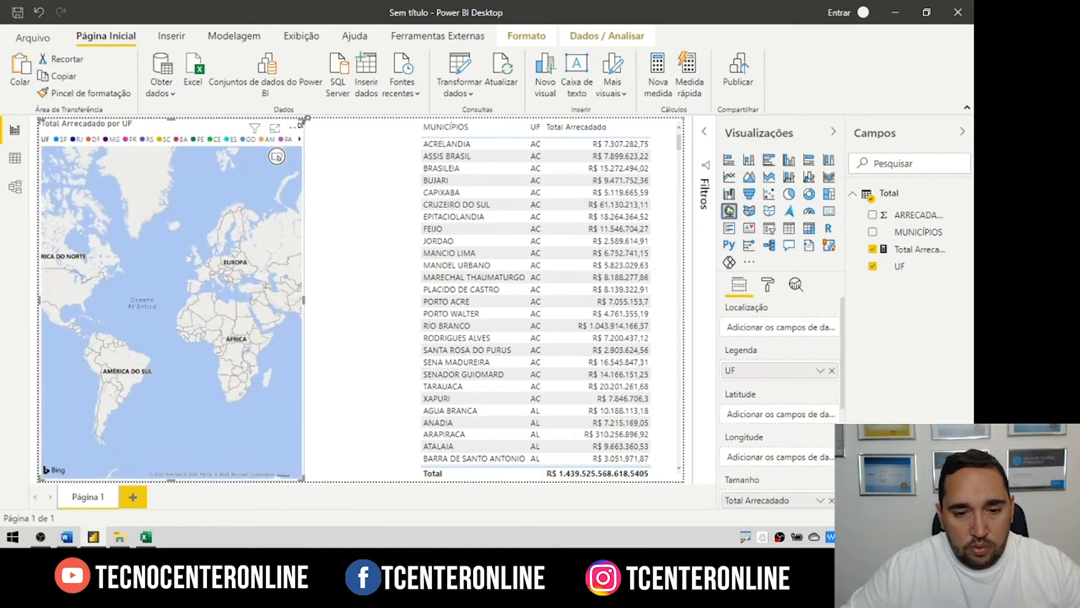
drag(304, 120, 337, 216)
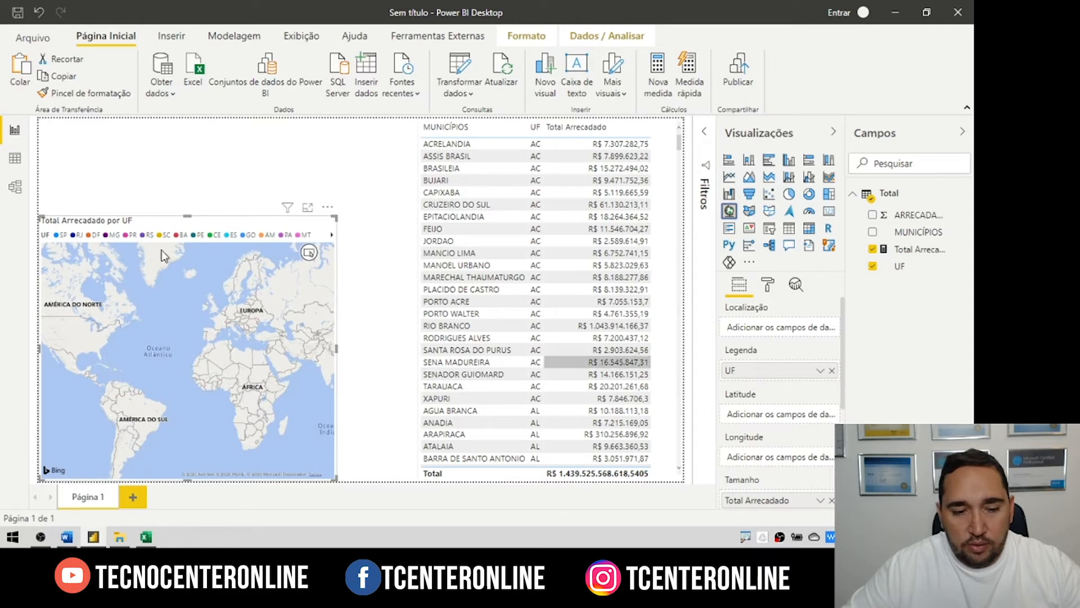
drag(755, 369, 750, 336)
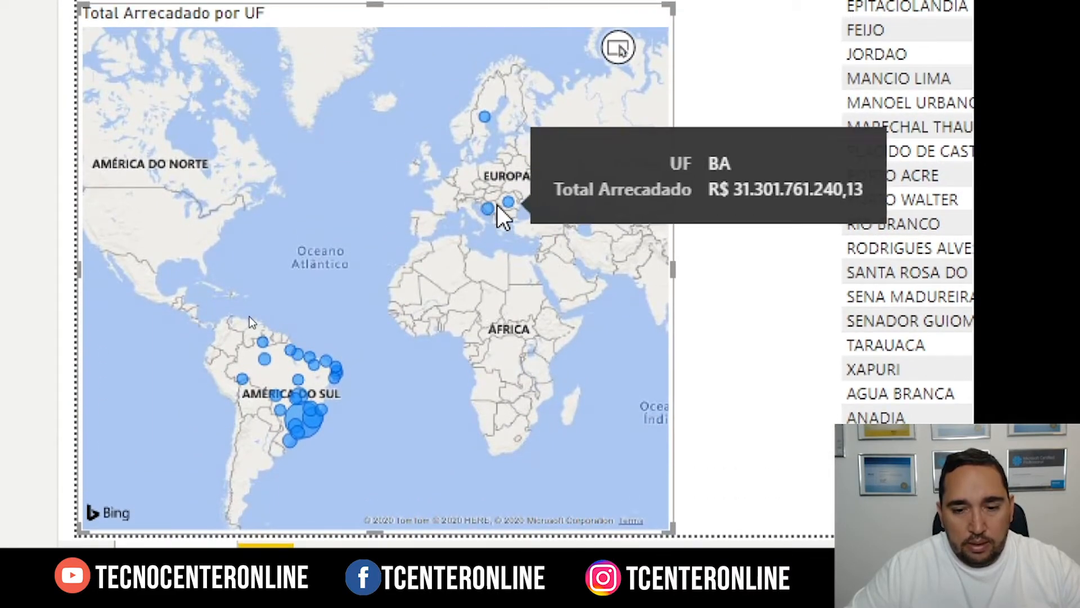
mouse_move(484, 115)
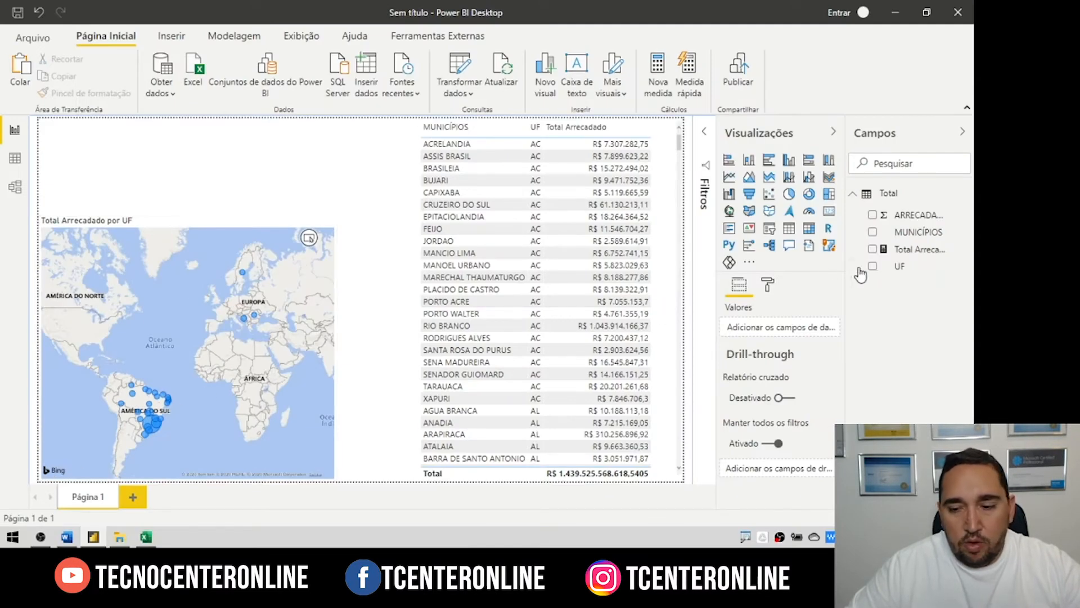
click(900, 267)
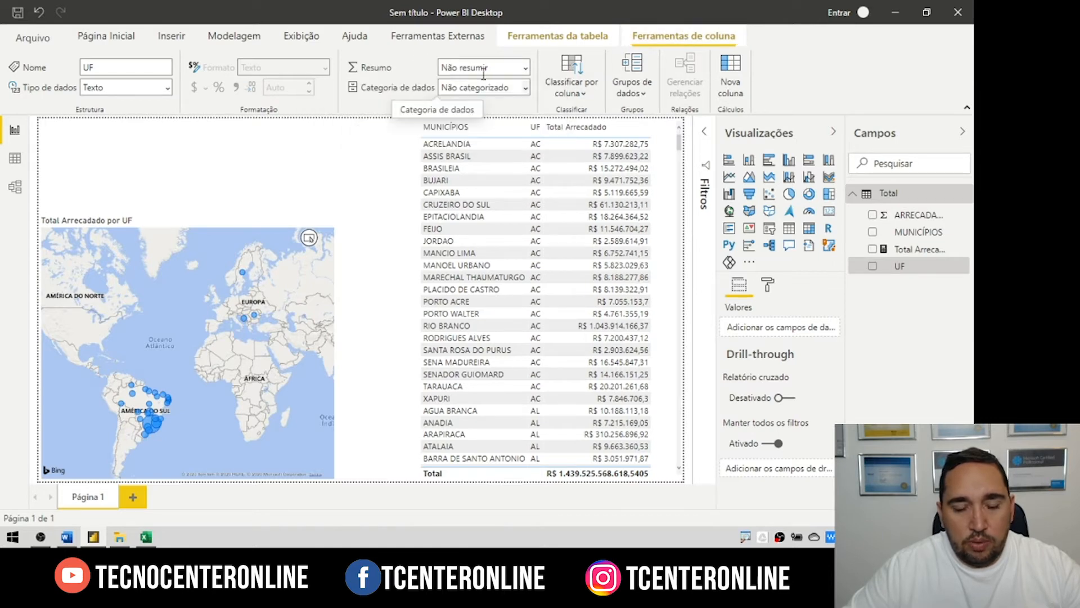
Step: Set the UF column's Categoria de dados to Estado ou Província and reselect the map
click(504, 88)
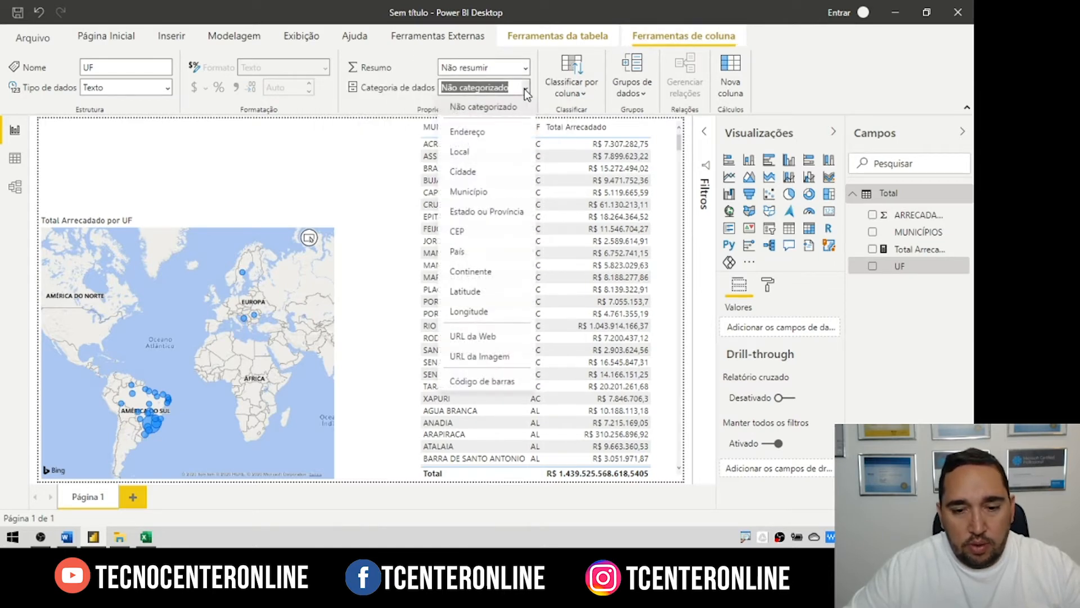
click(475, 214)
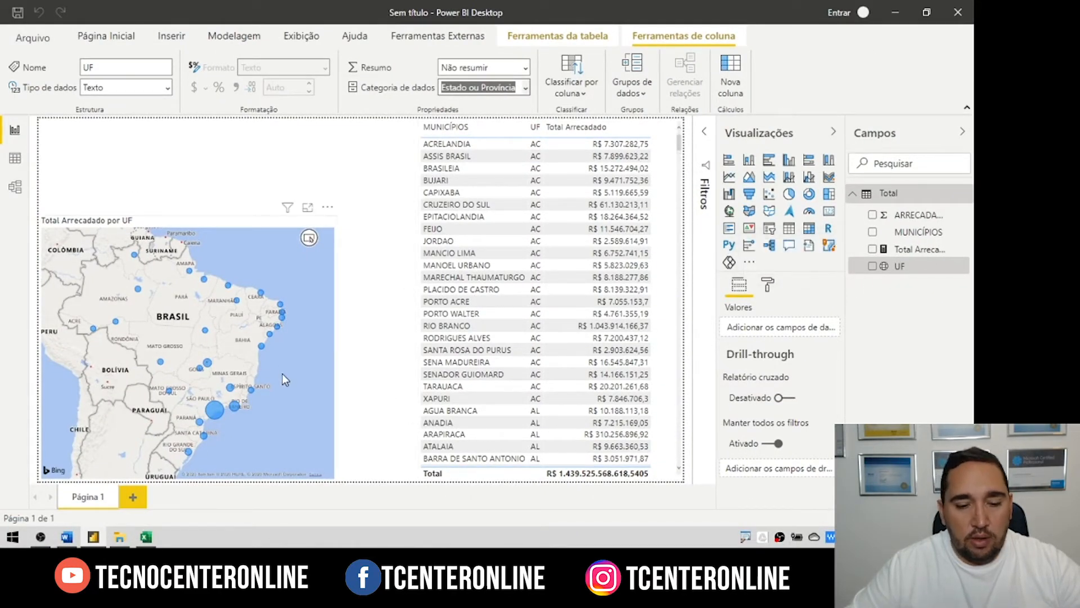
scroll(248, 357, down, 5)
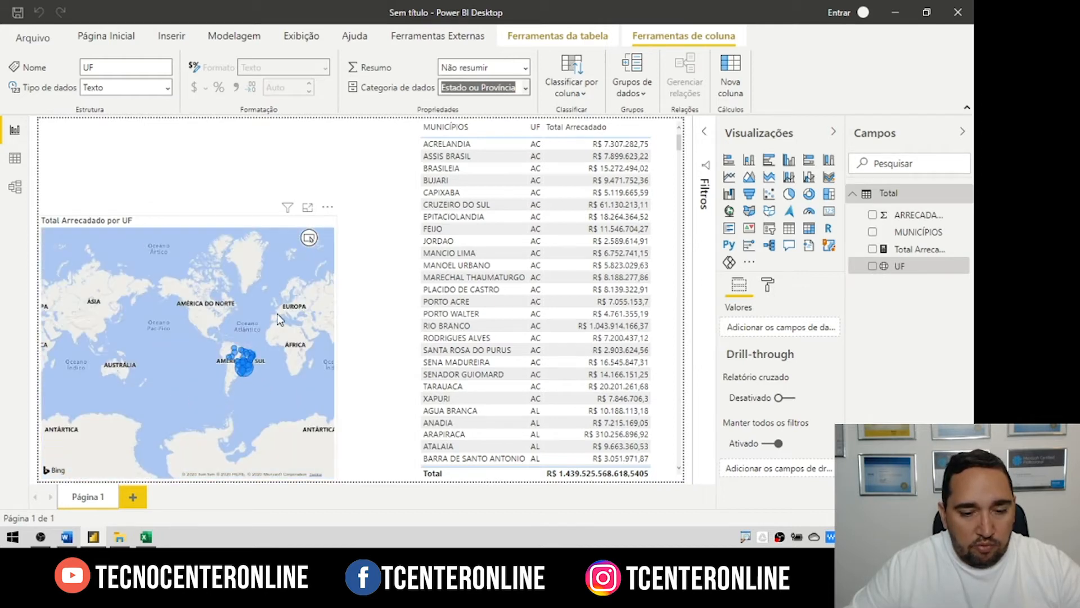
scroll(194, 363, up, 5)
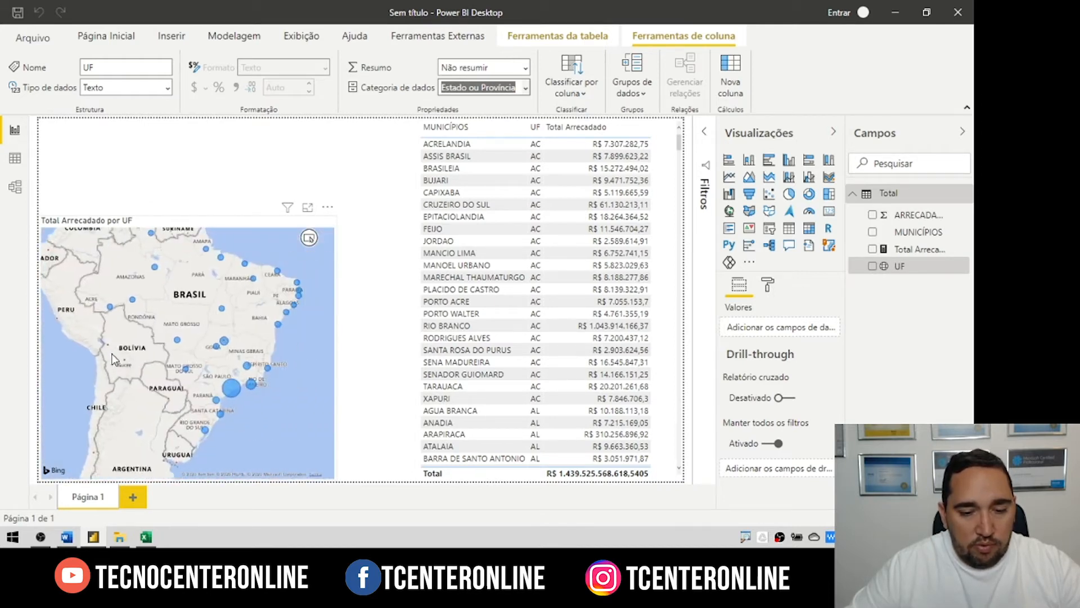
click(145, 366)
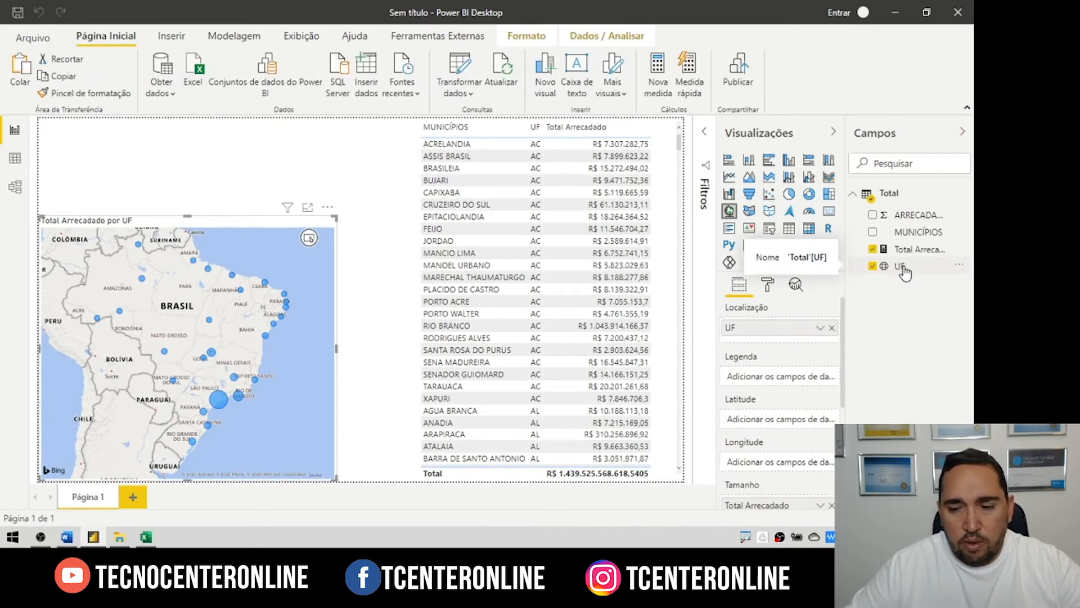
drag(905, 273, 777, 381)
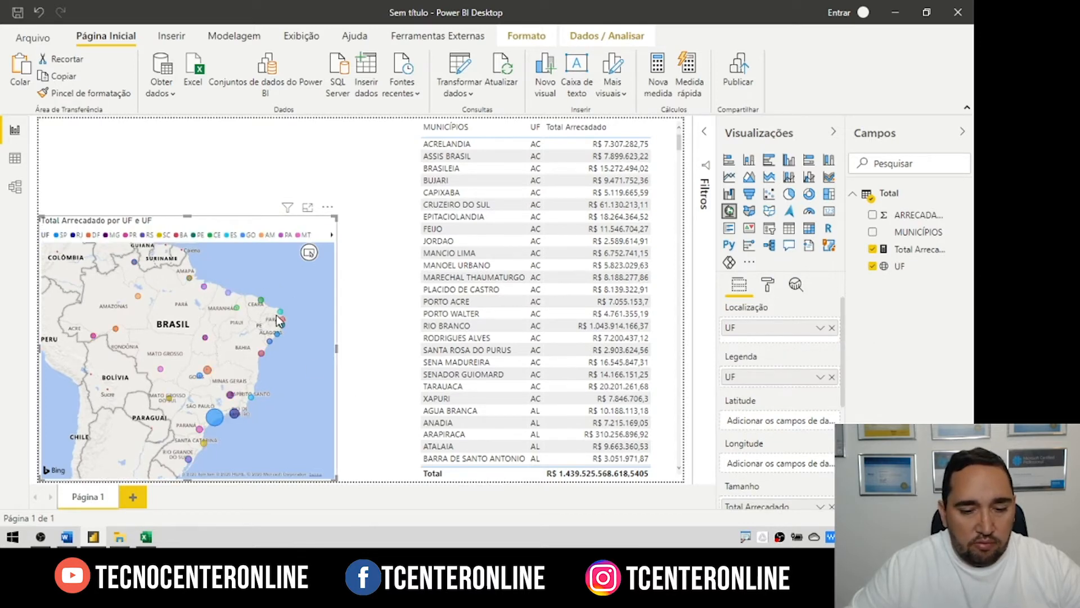
click(749, 211)
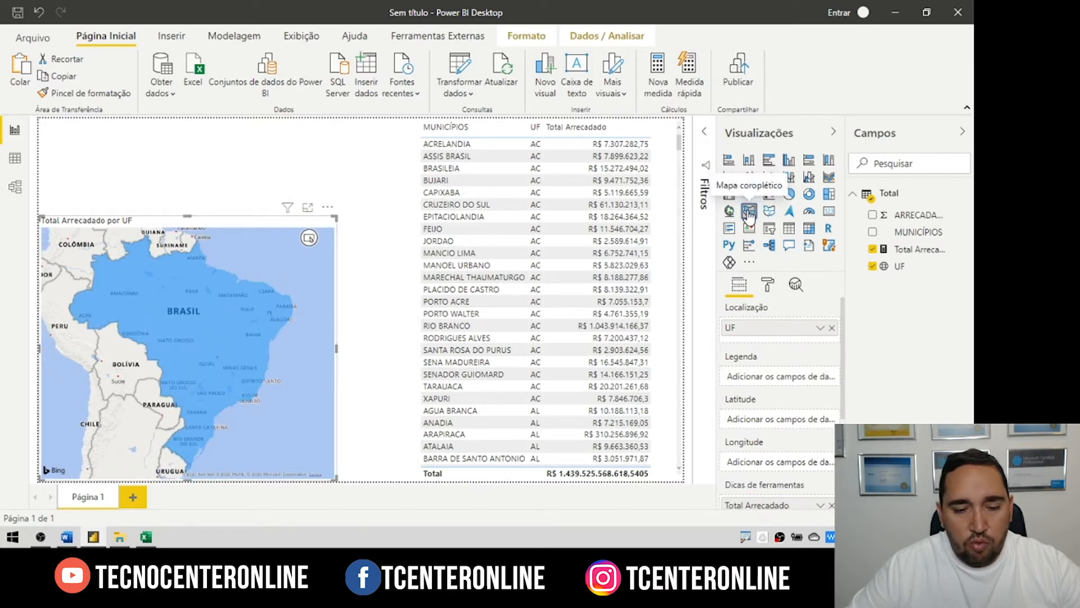
drag(793, 361, 779, 378)
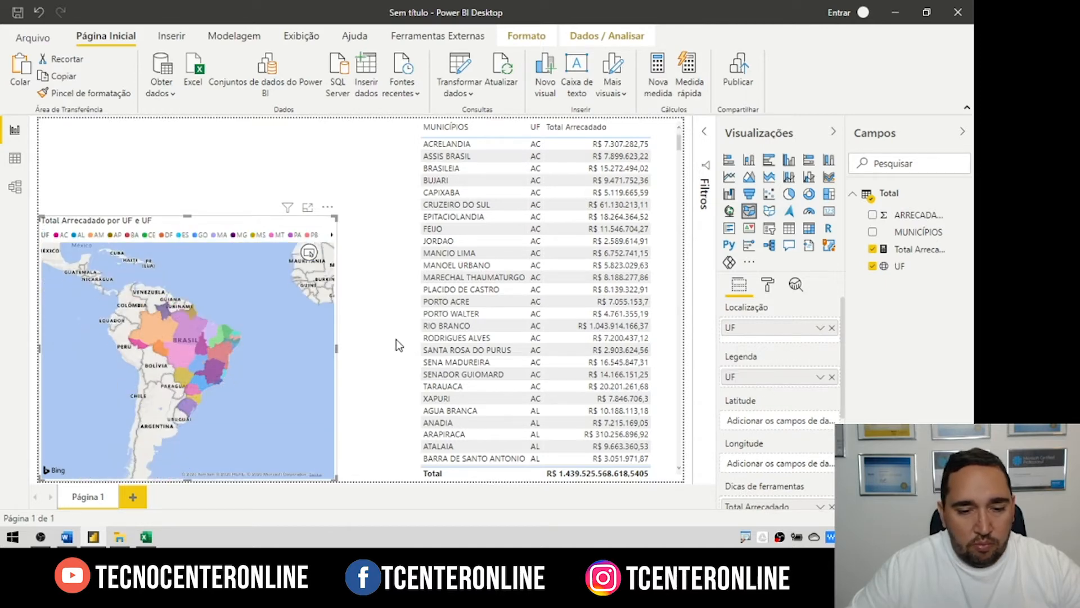
mouse_move(177, 348)
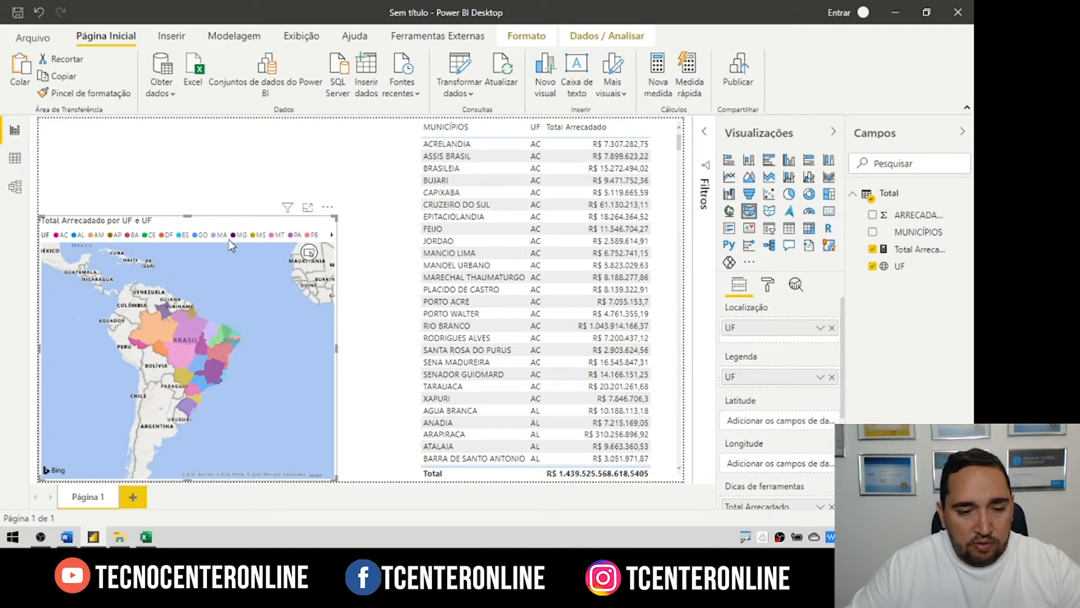
Step: Turn off the map's legend
click(768, 285)
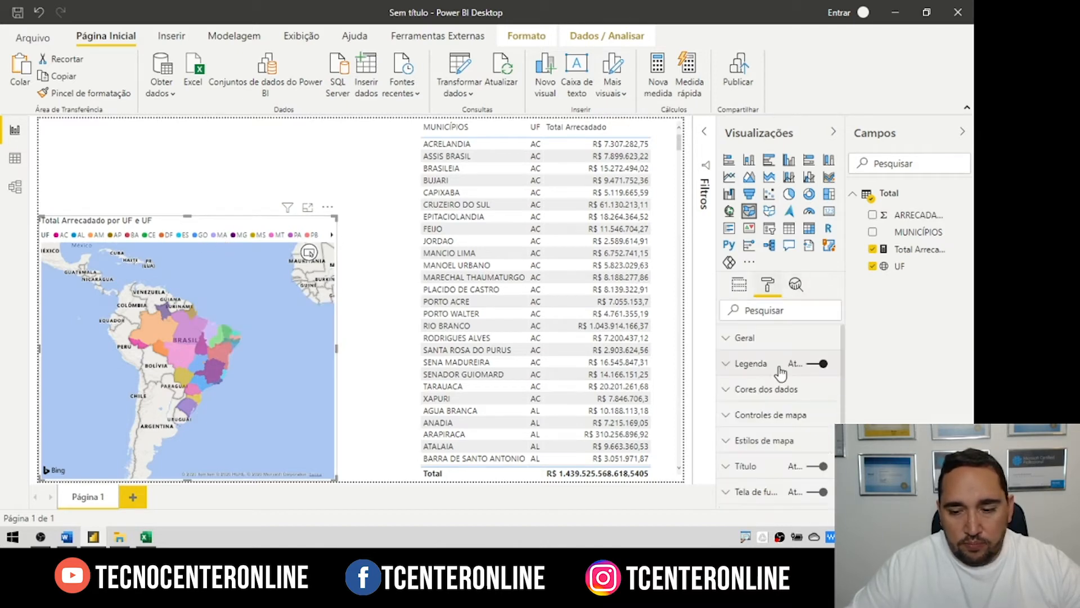
click(819, 365)
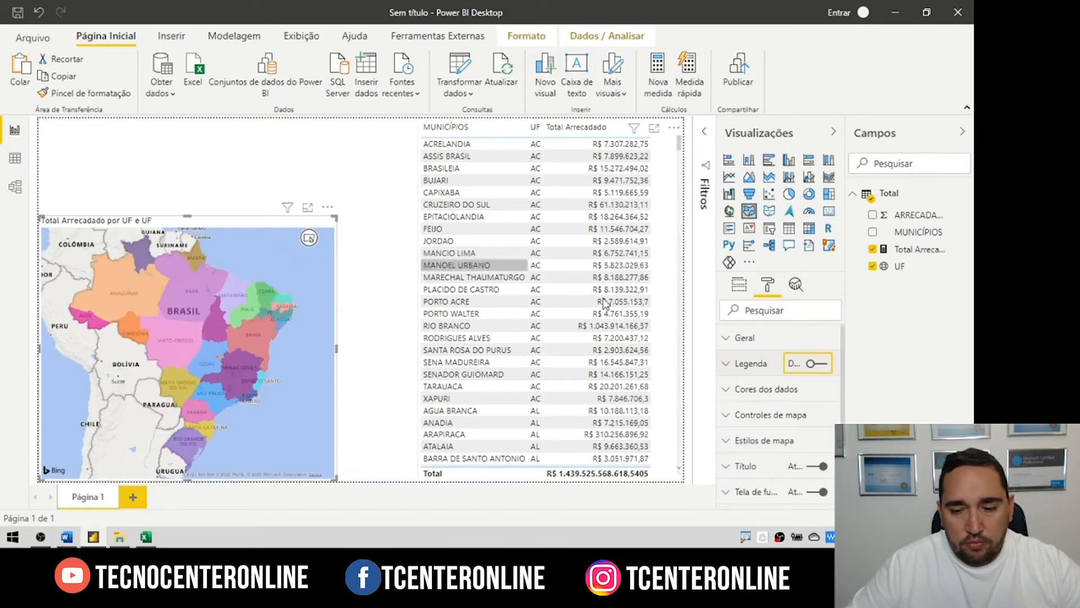
scroll(758, 402, down, 2)
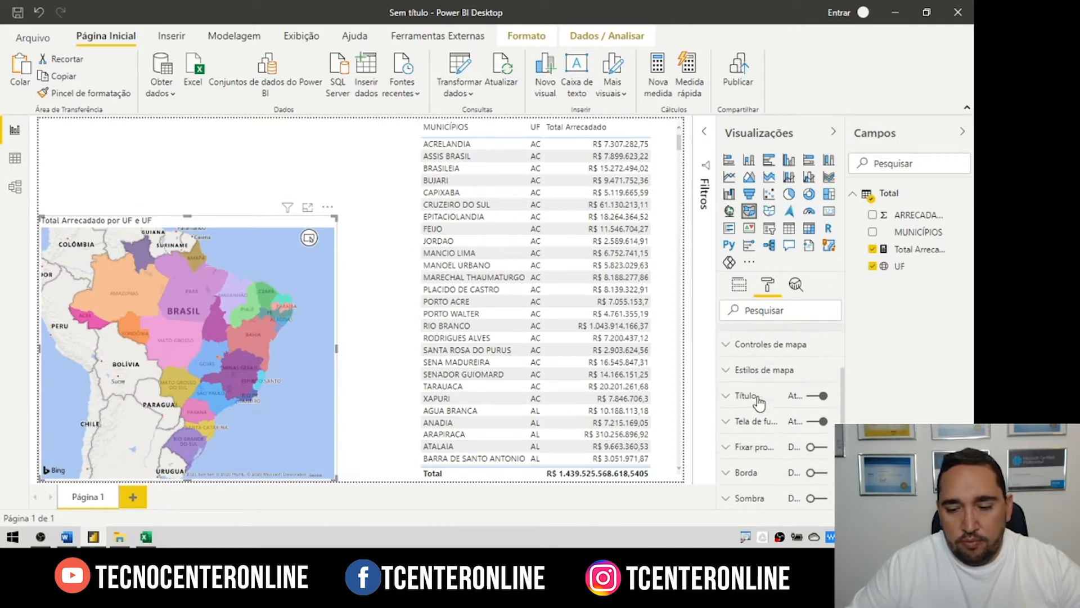
Step: Title the map 'MAPA DE ARRECADAÇÃO' and widen it to the right
click(747, 395)
click(757, 438)
text(MPA)
key(BackSpace)
key(BackSpace)
text(AP)
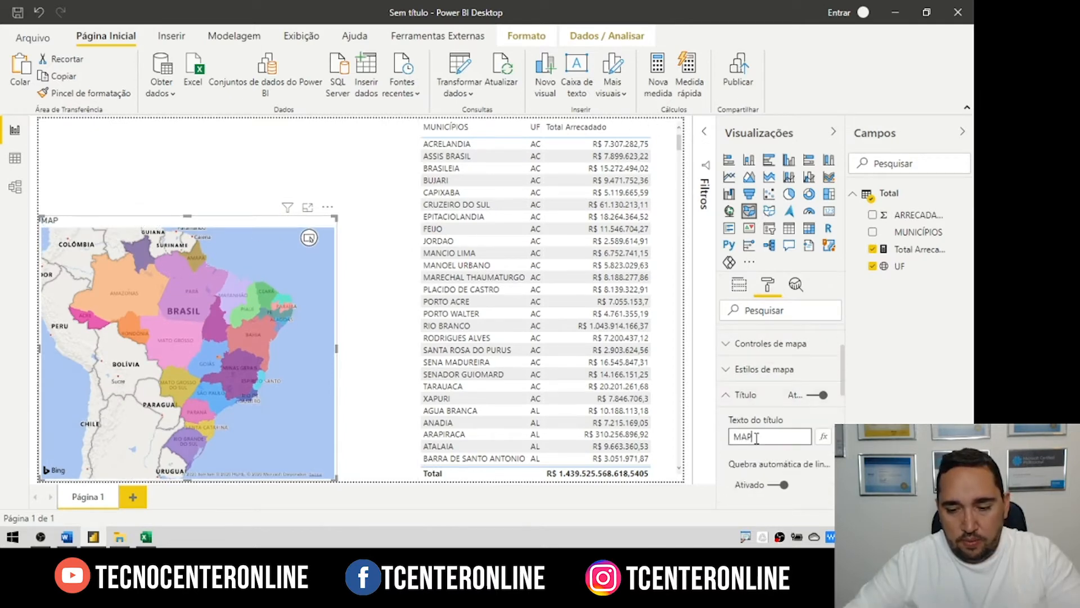
text(A DE ARRECADAÇÃO)
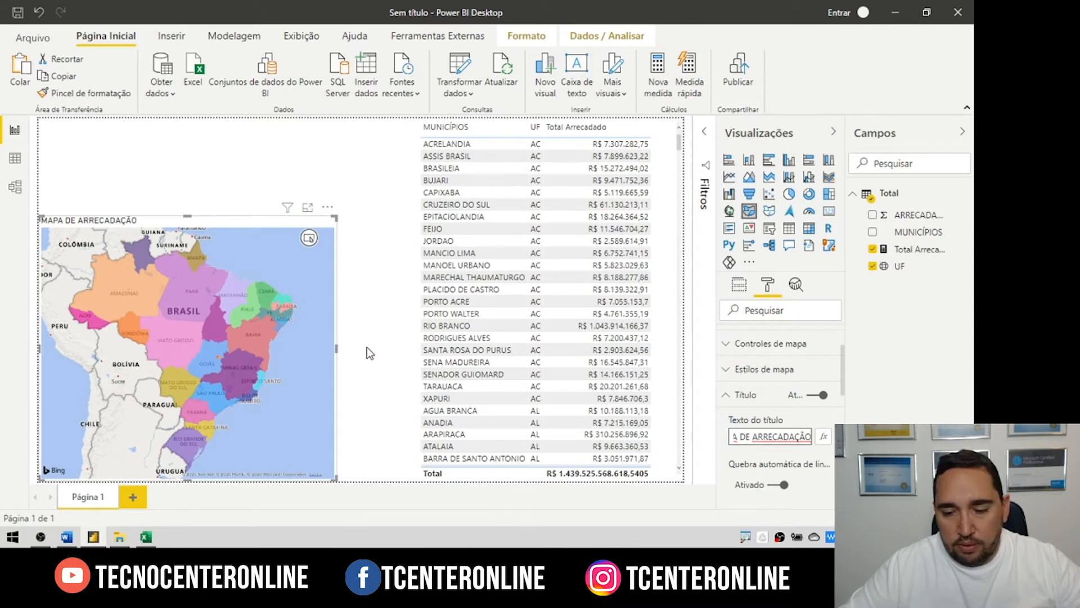
drag(347, 351, 400, 352)
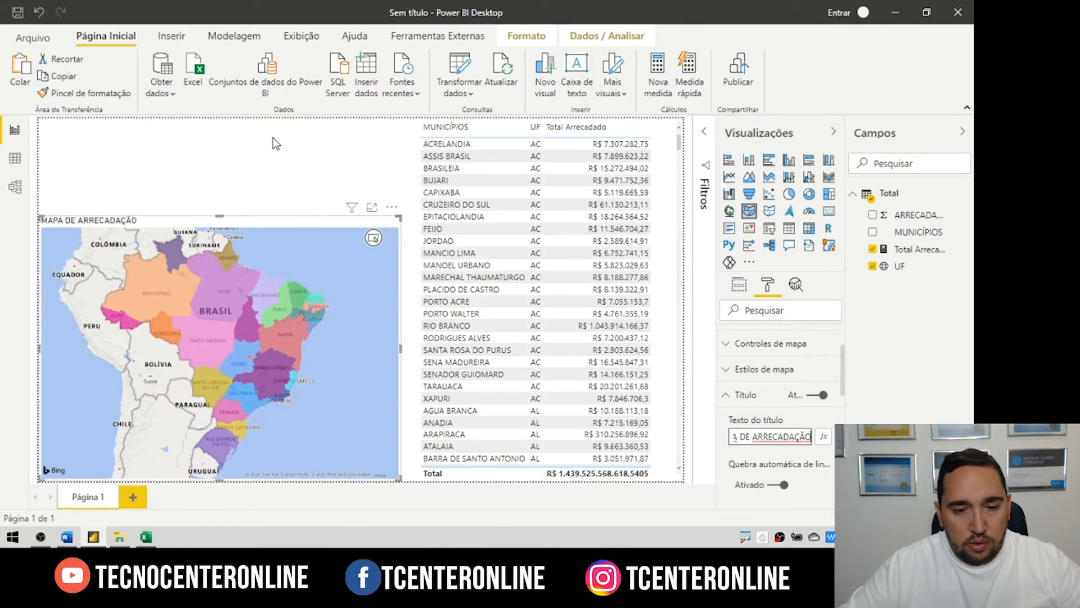
Step: Cross-filter by Ceará and Pará on the map, clear it, then add a UF visual
click(359, 153)
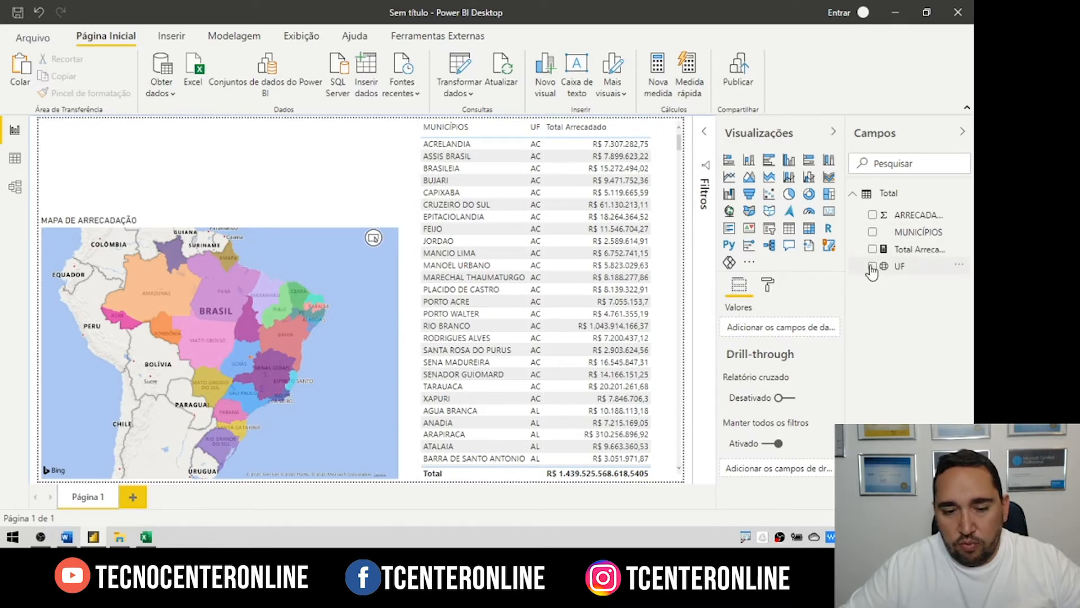
click(297, 292)
click(215, 291)
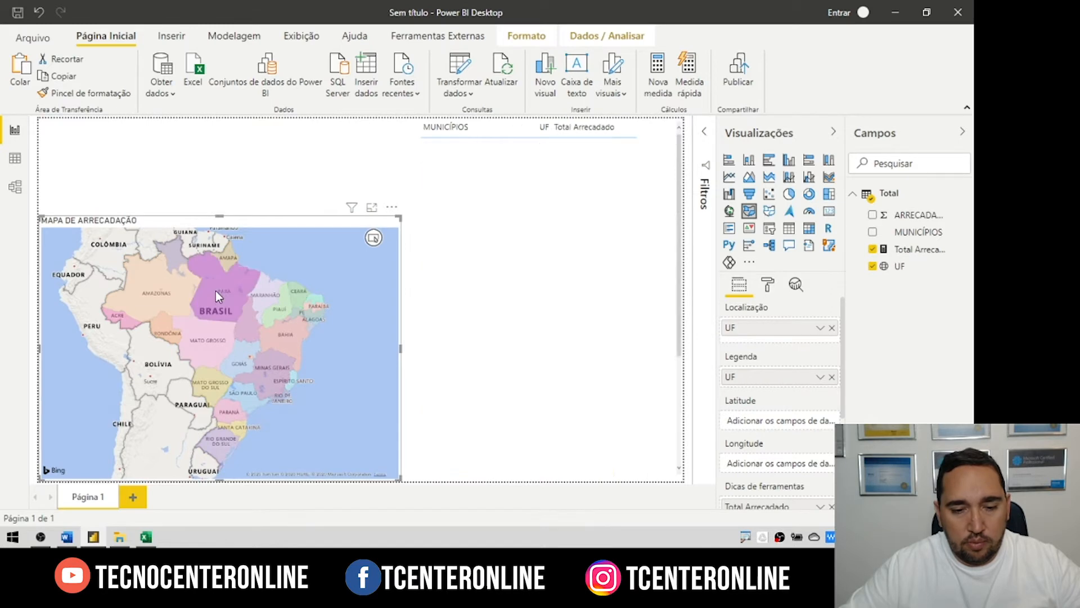
click(294, 289)
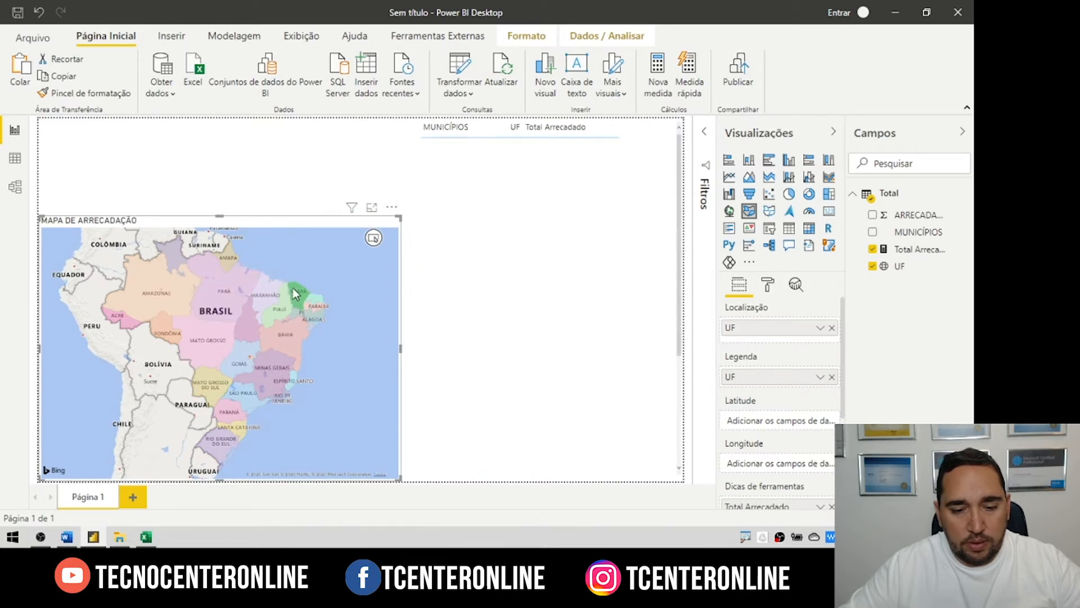
click(294, 289)
click(300, 175)
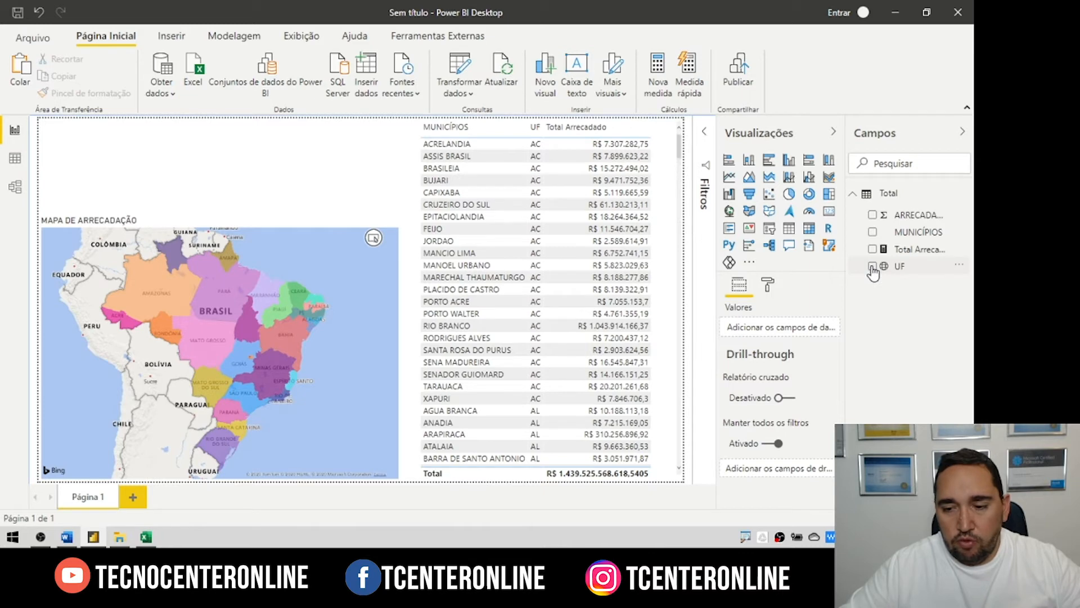
click(873, 267)
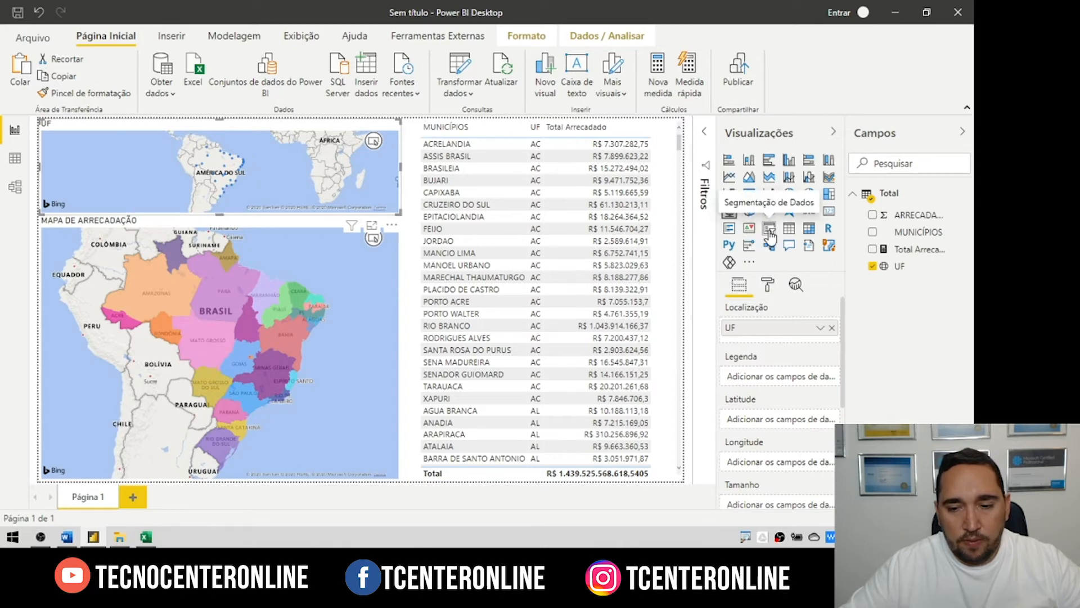
Step: Turn the UF visual into a short slicer with Horizontal orientation
click(769, 230)
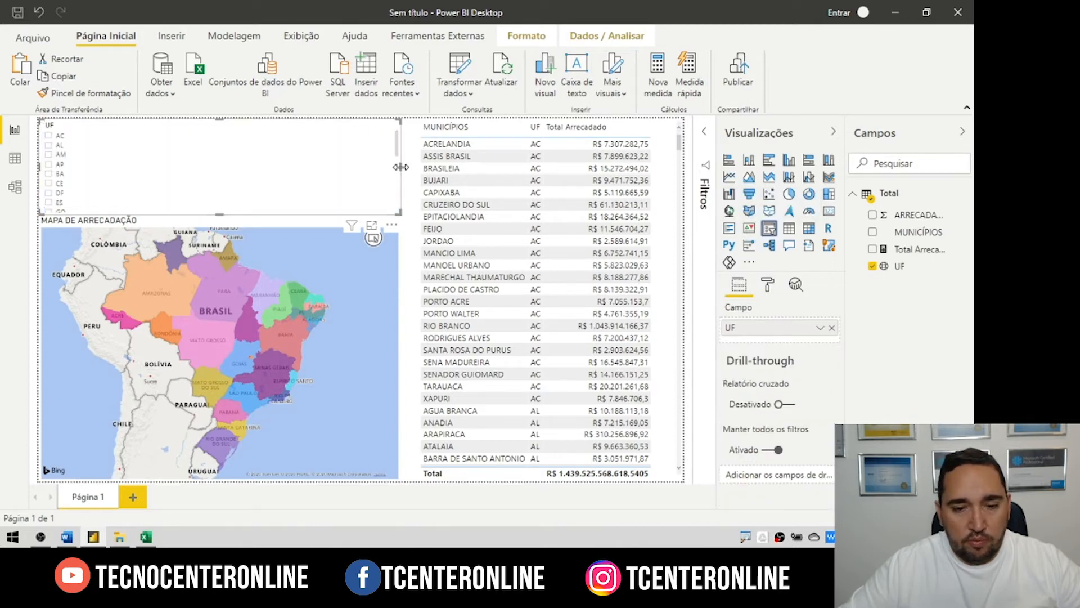
drag(219, 214, 229, 167)
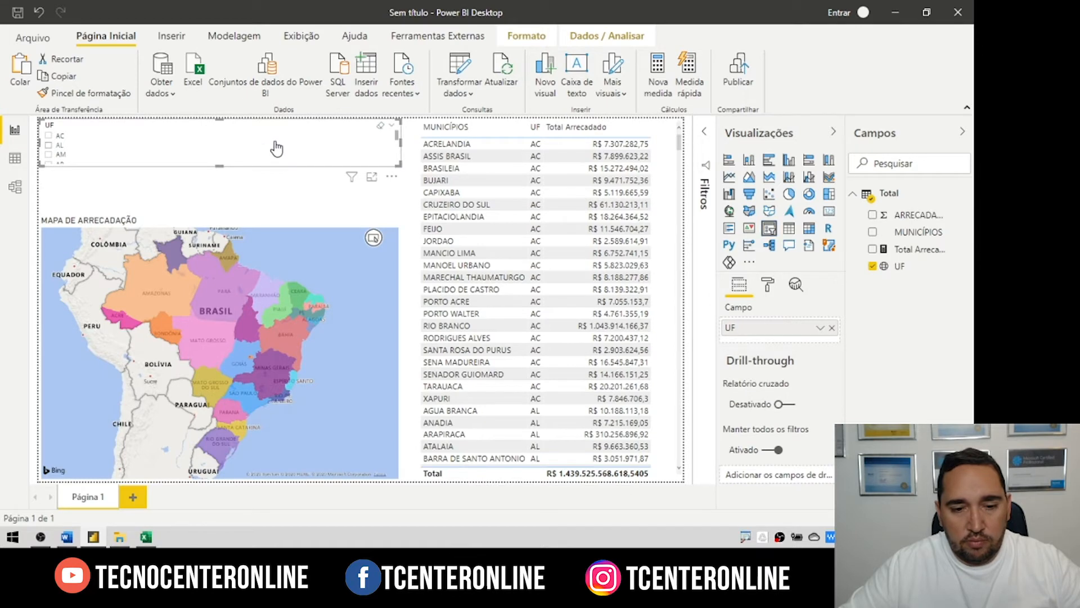
click(49, 145)
click(769, 286)
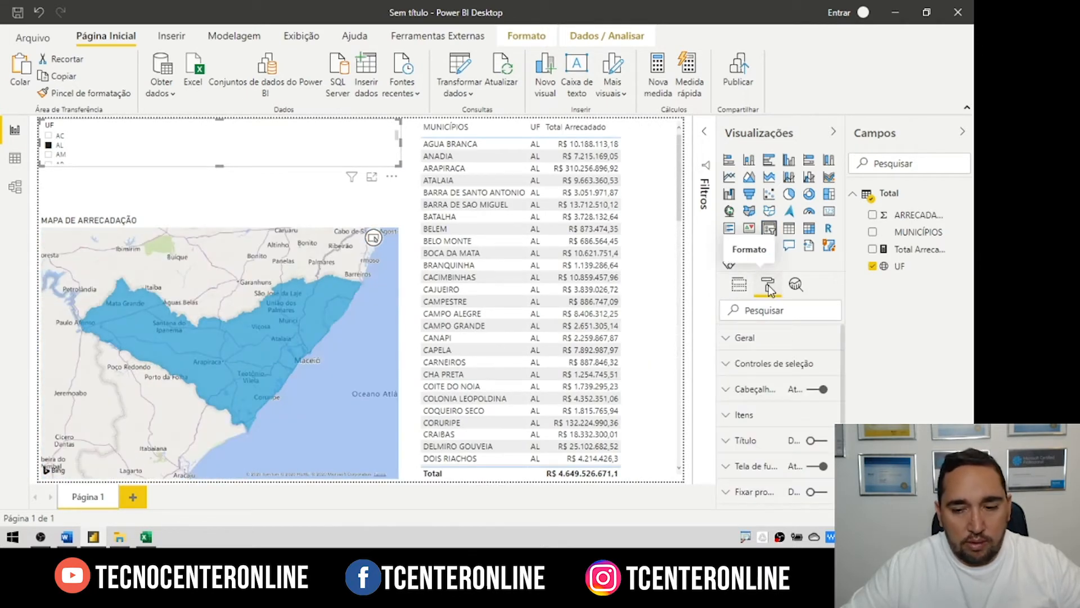
click(49, 145)
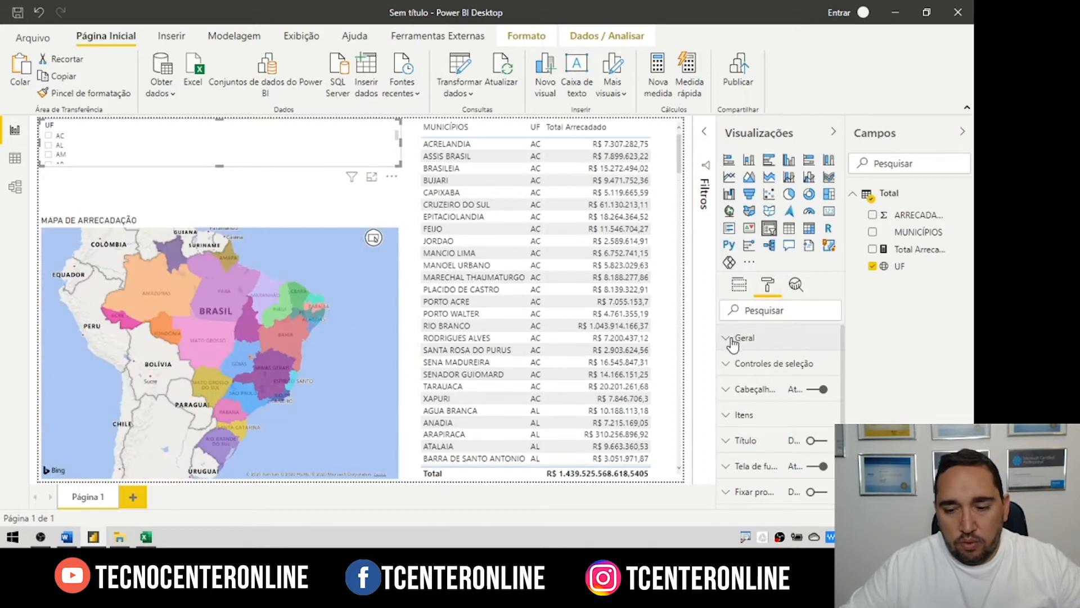
click(735, 338)
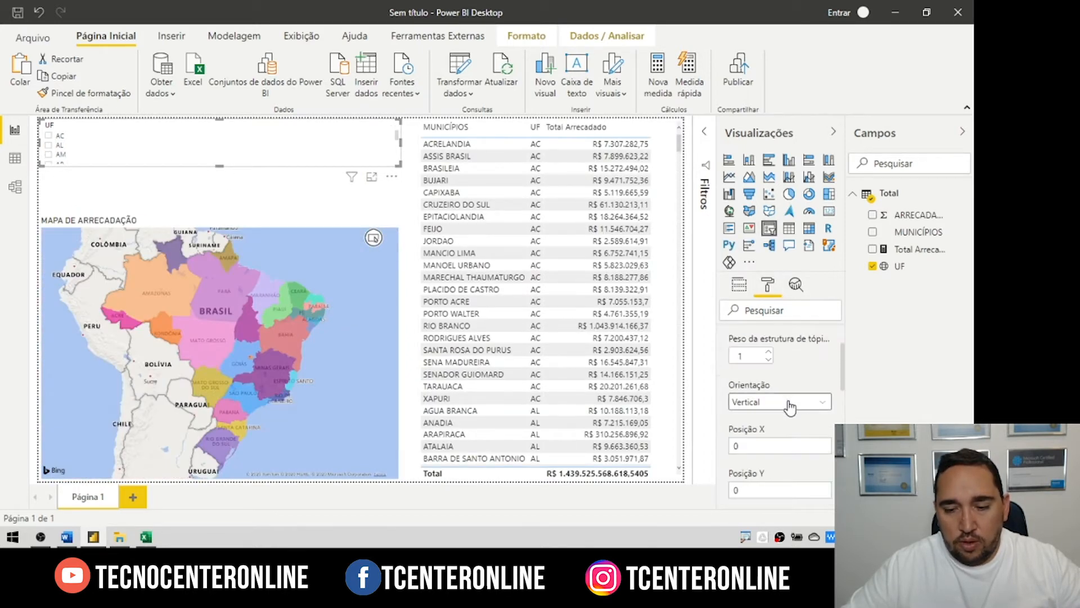
click(790, 403)
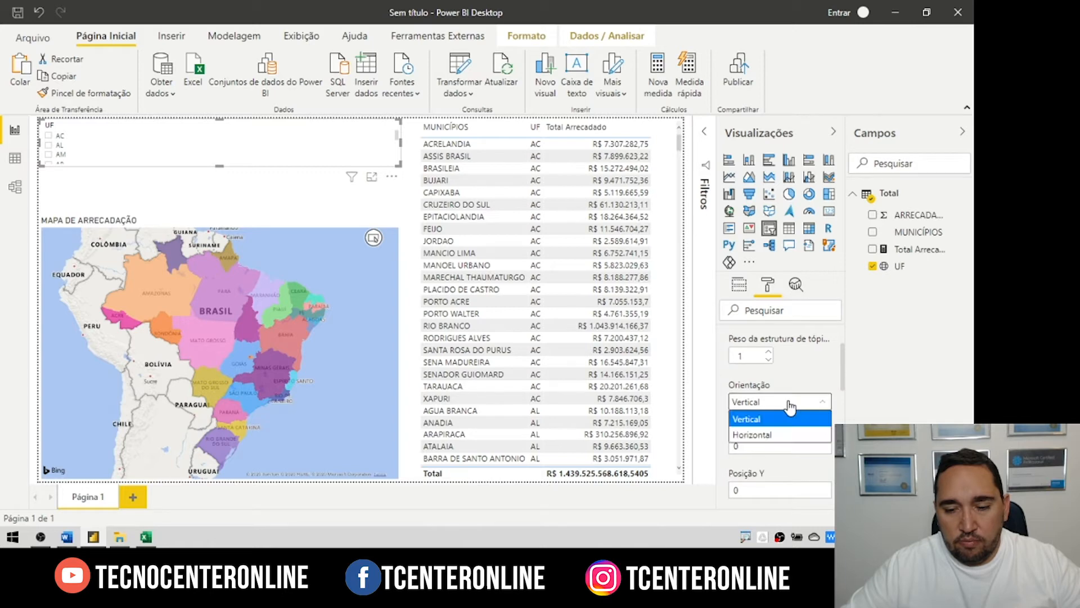
click(773, 436)
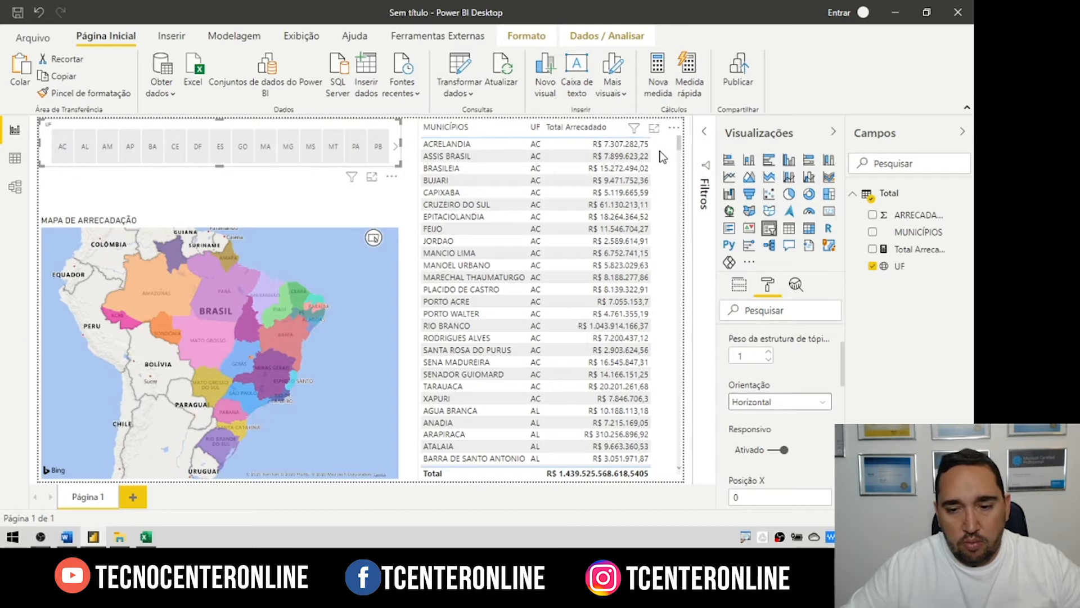
Step: Push the table down and stretch the UF slicer across the full page width
drag(546, 118, 547, 200)
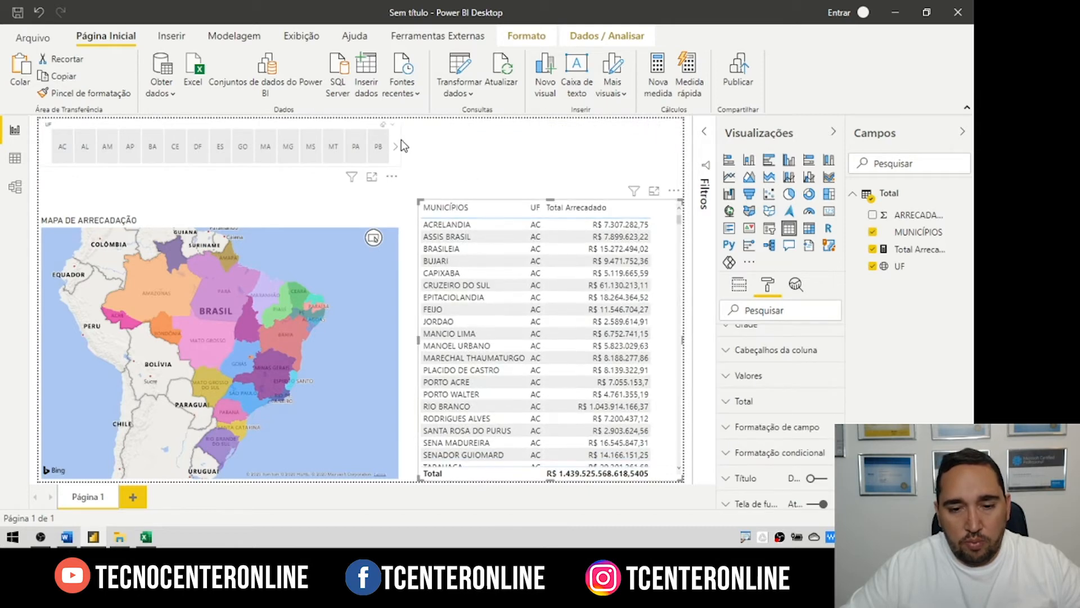
click(399, 137)
drag(401, 142, 682, 144)
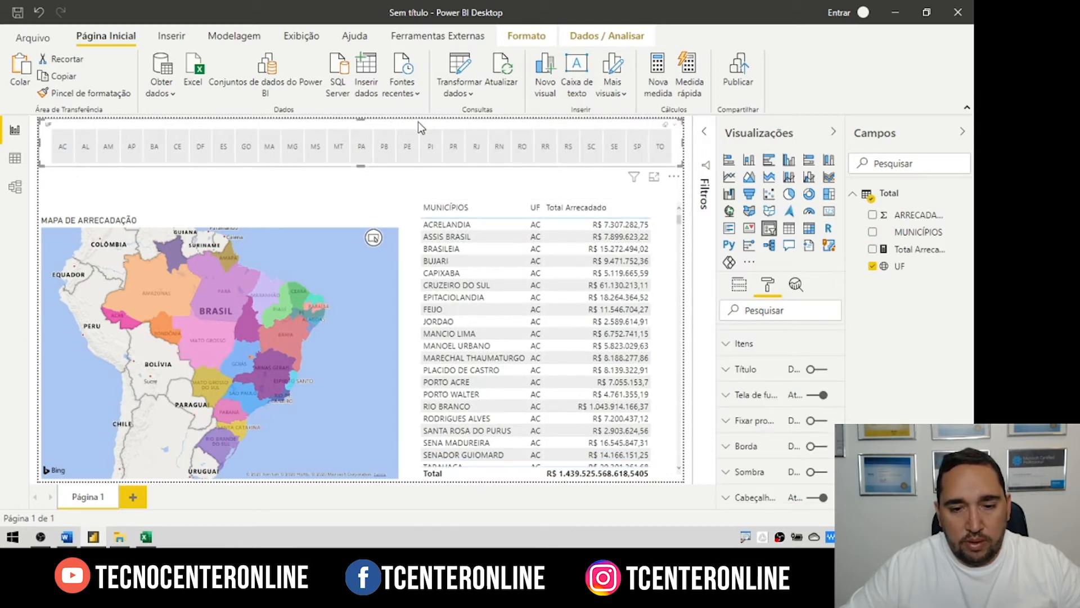
drag(417, 125, 417, 142)
click(502, 138)
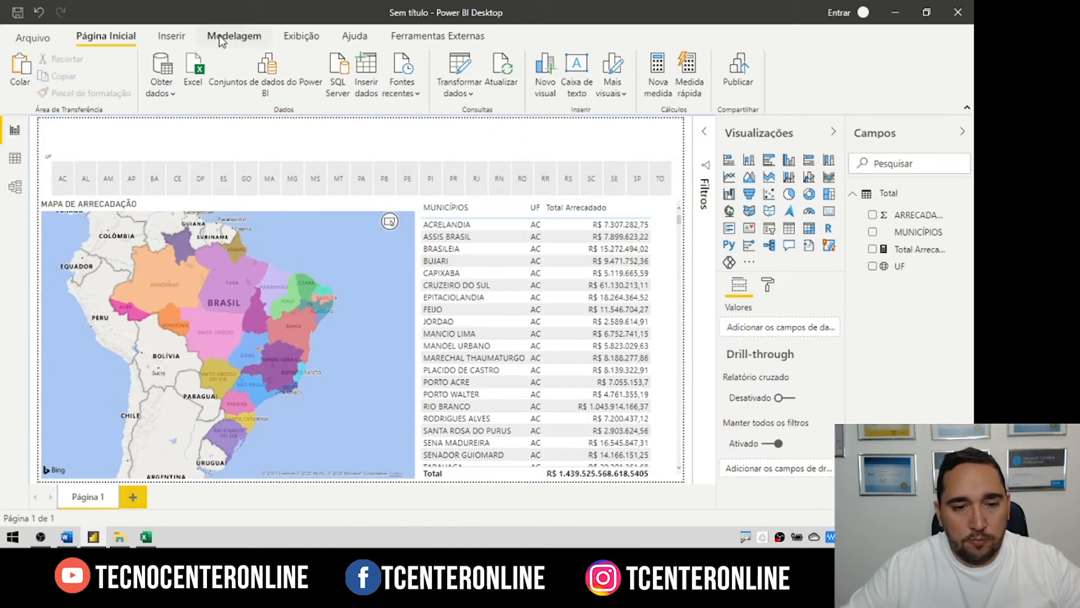
Step: Insert a text box reading 'ARRECADAÇÃO POR UF - 2019' with 24 pt font
click(172, 35)
click(396, 73)
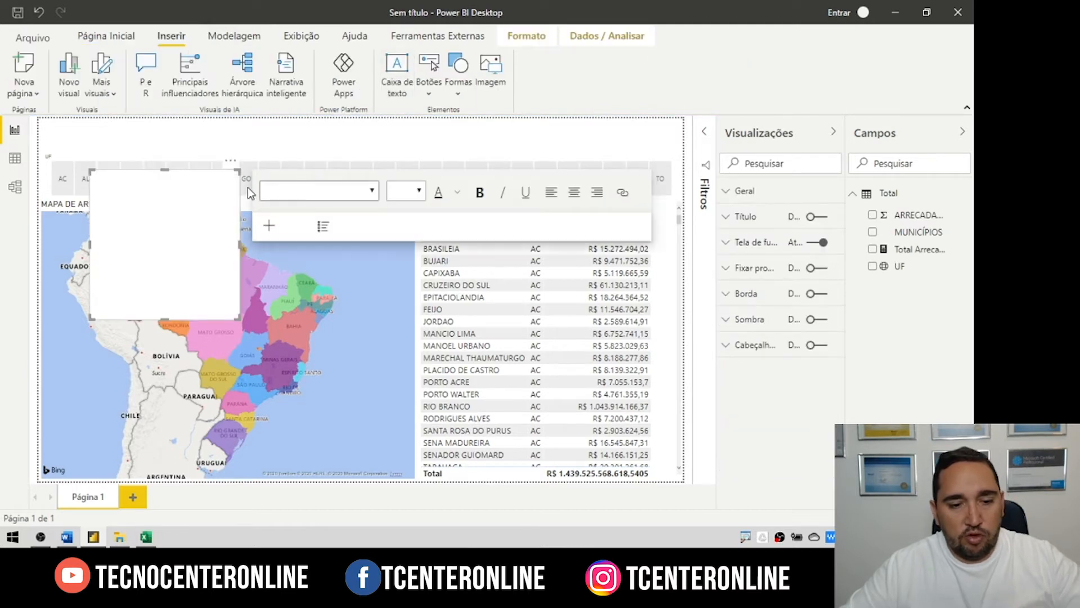
click(180, 204)
text(ARRE)
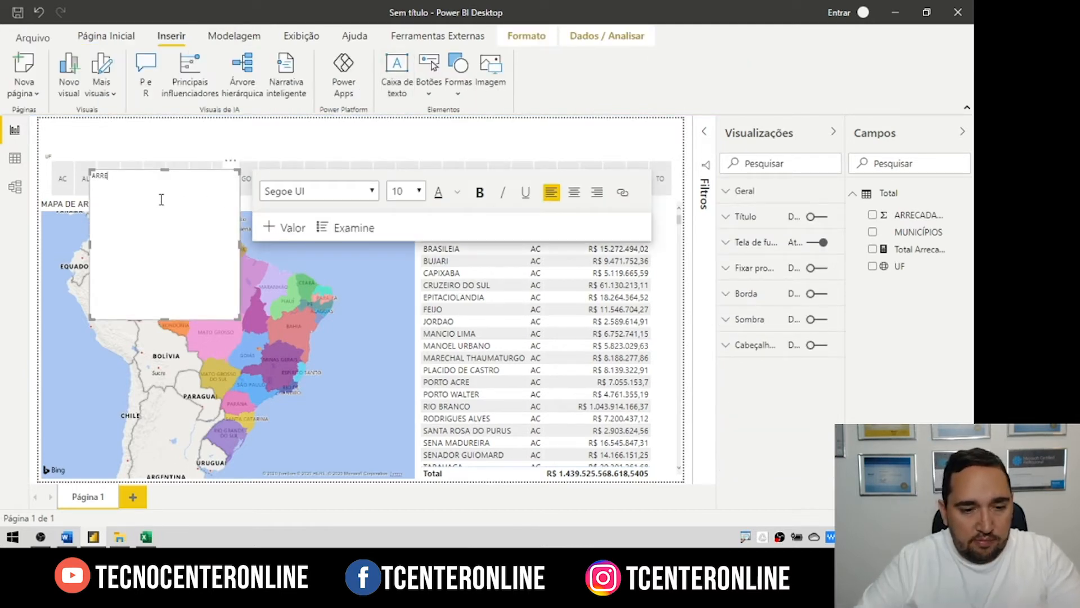
text(CADAÇÃO POR UF)
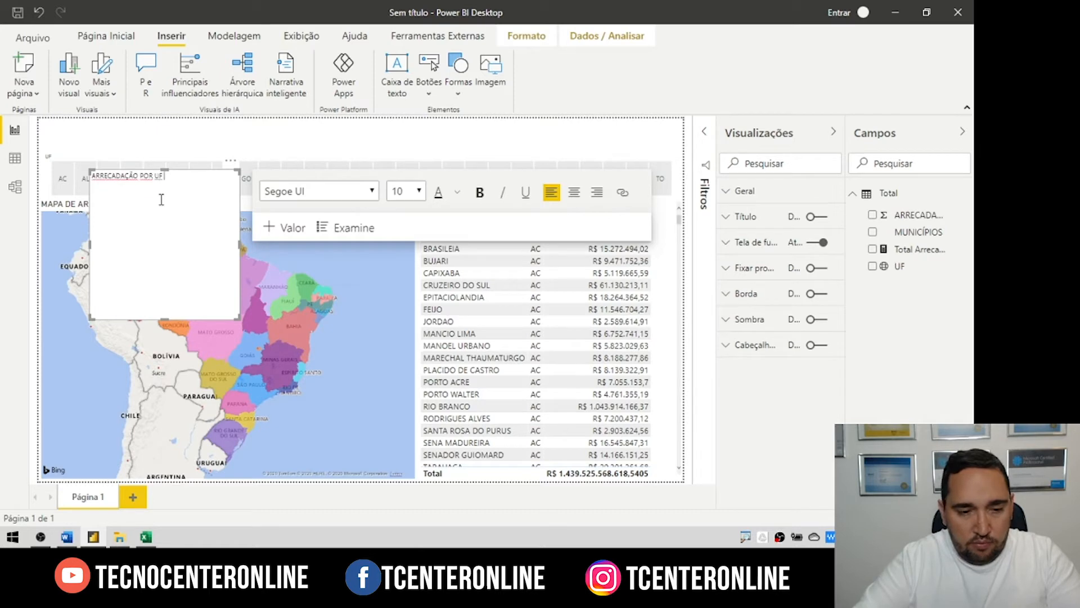
text( - 2019)
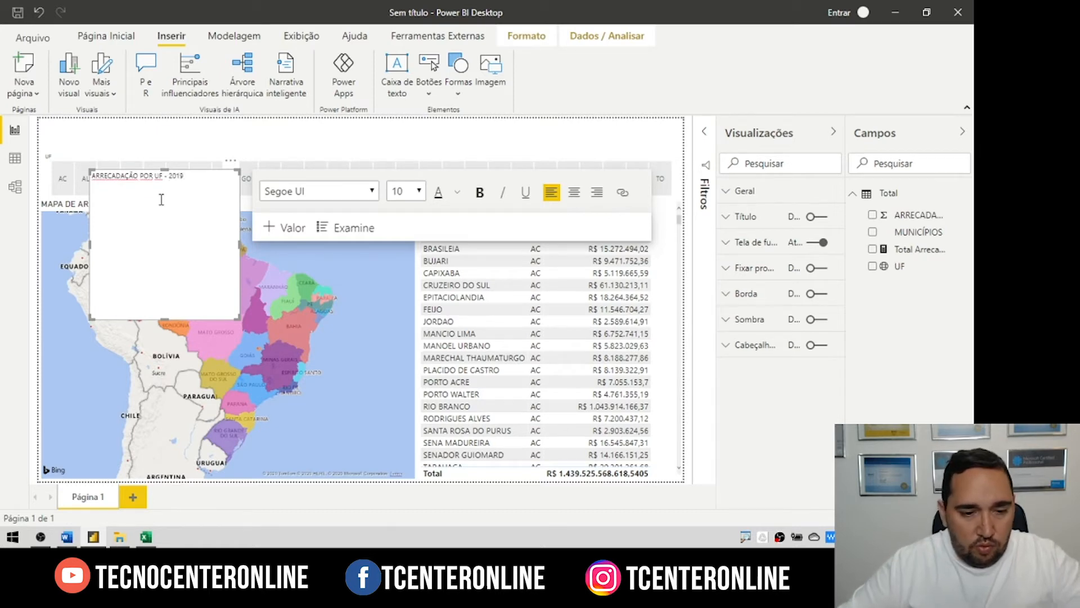
key(ctrl+a)
click(419, 191)
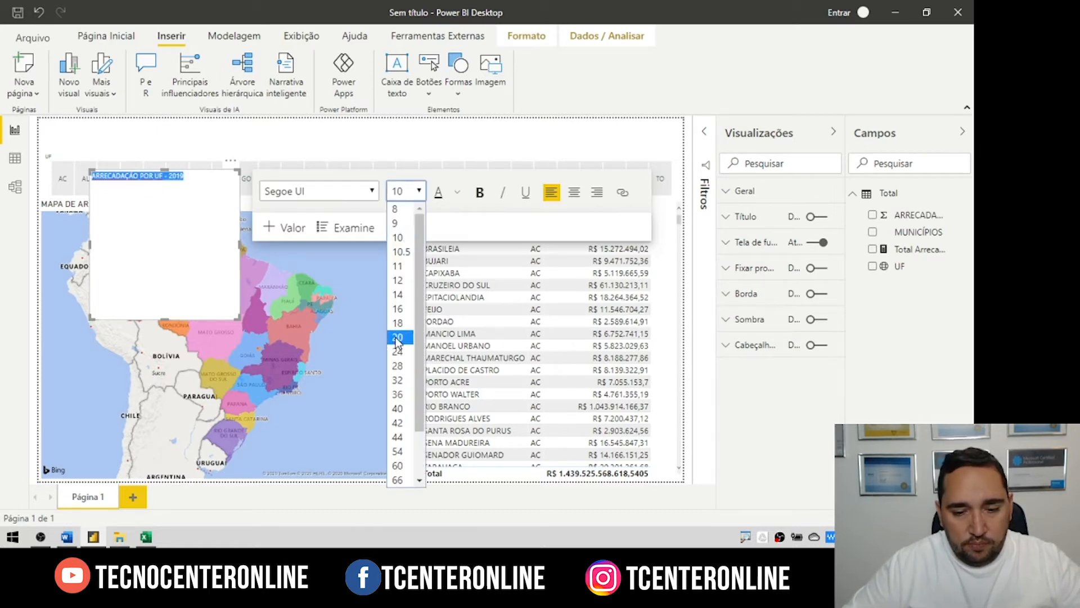
click(397, 338)
click(419, 191)
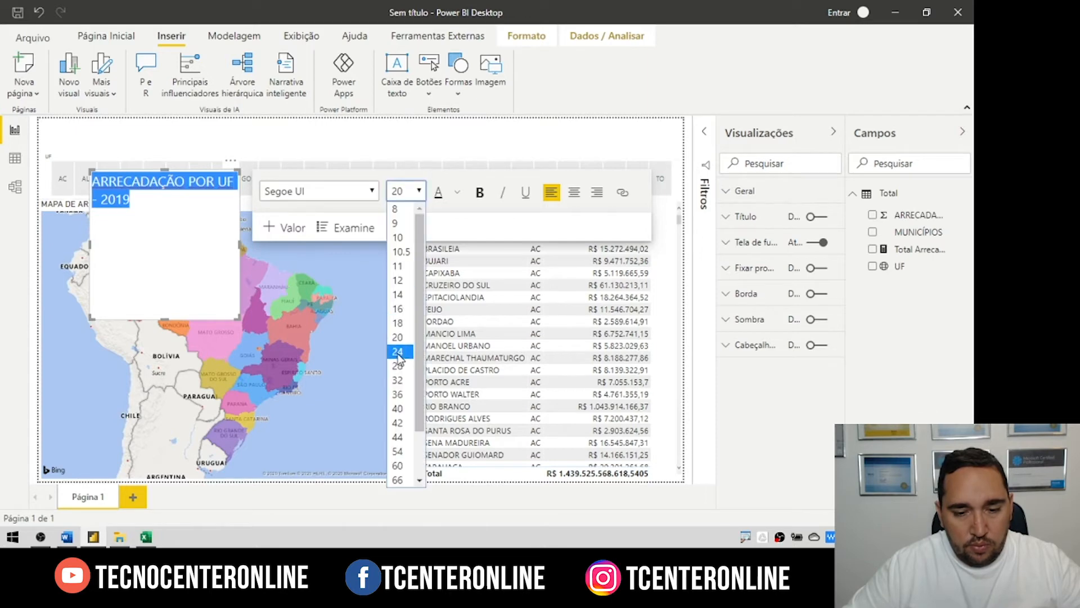
click(397, 352)
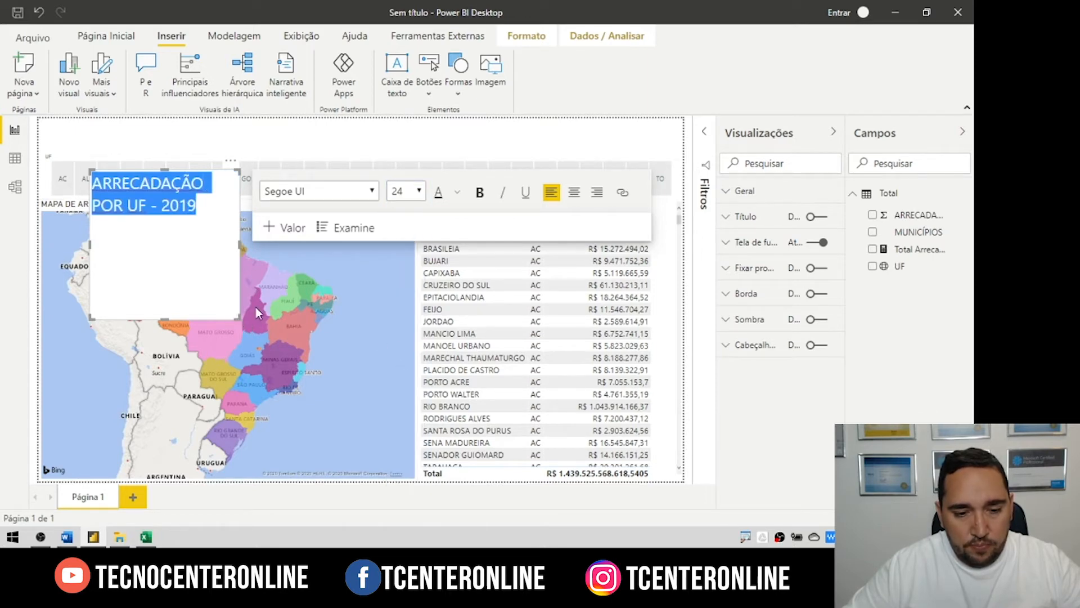
Step: Widen the title box to one line, center it at the page top, and bold it
drag(256, 312, 363, 205)
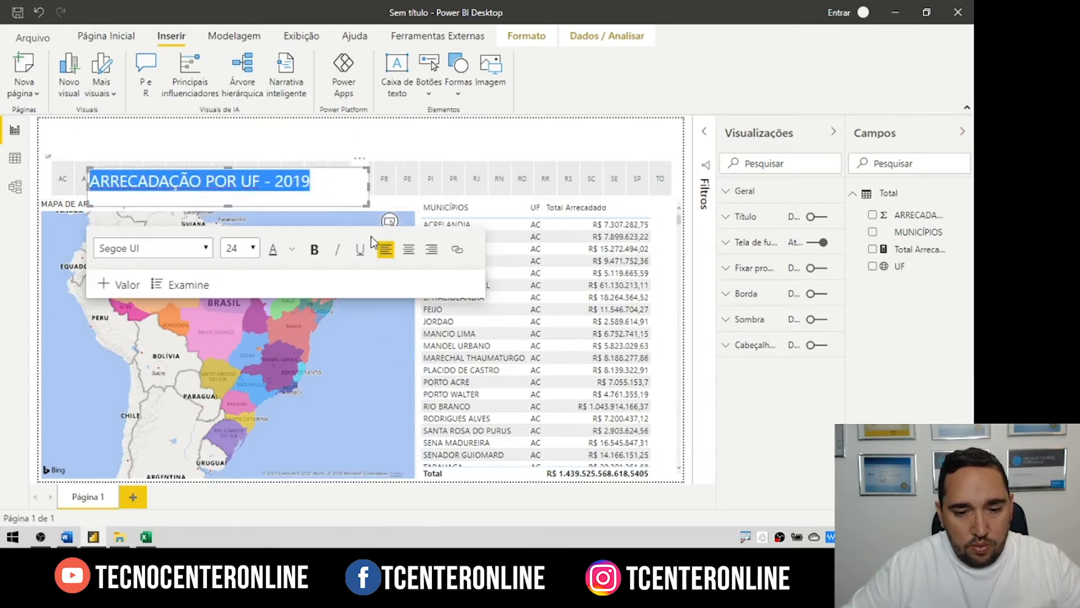
click(408, 248)
drag(381, 148, 520, 104)
click(554, 135)
triple_click(443, 131)
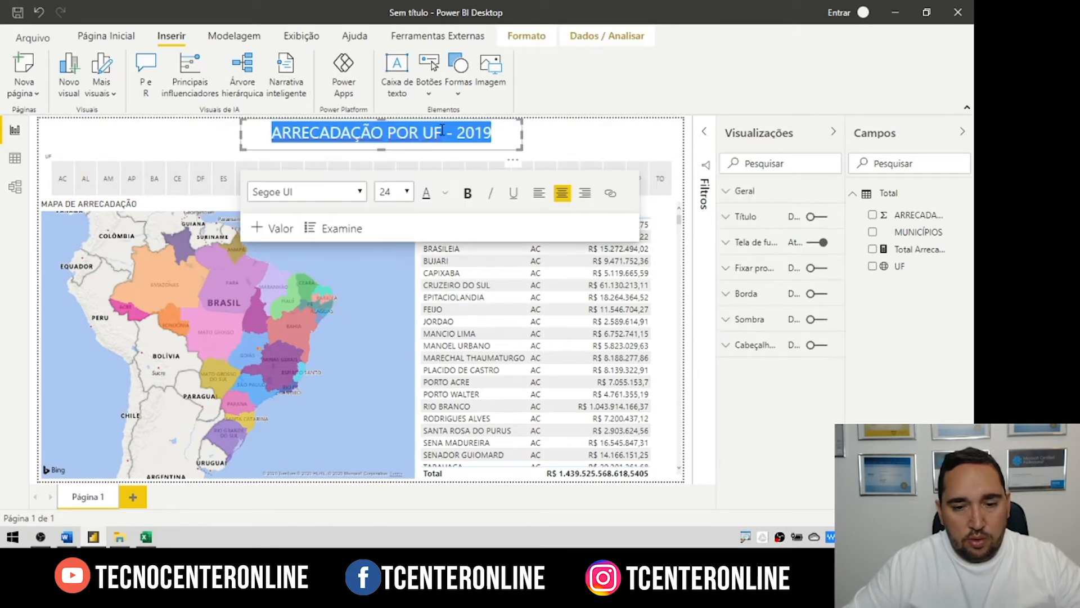
click(467, 193)
click(616, 97)
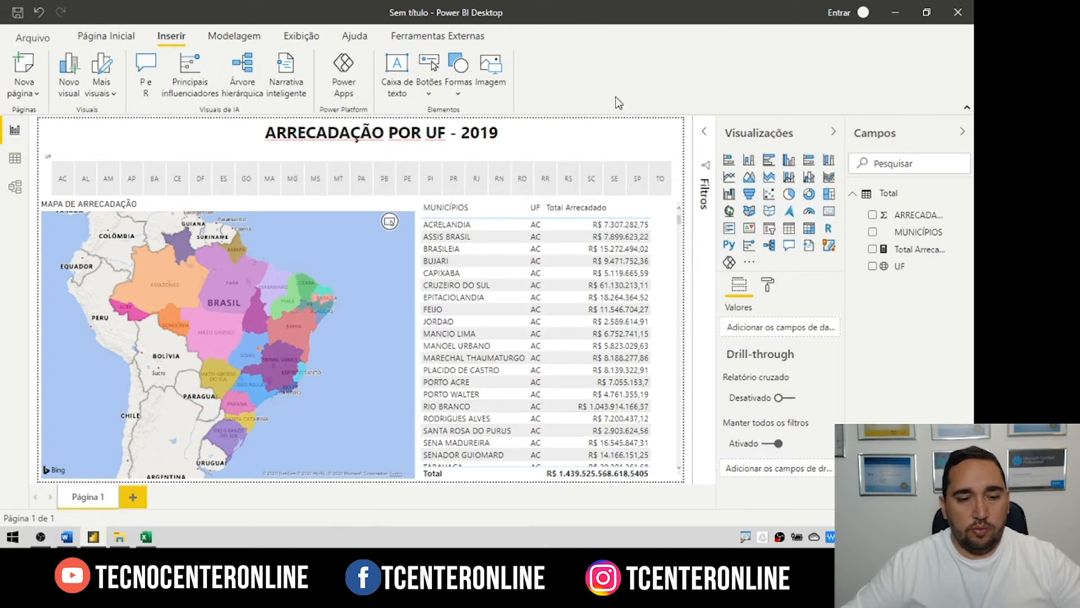
Step: Apply the dark blue Tidal report theme from the Exibição themes gallery
click(118, 36)
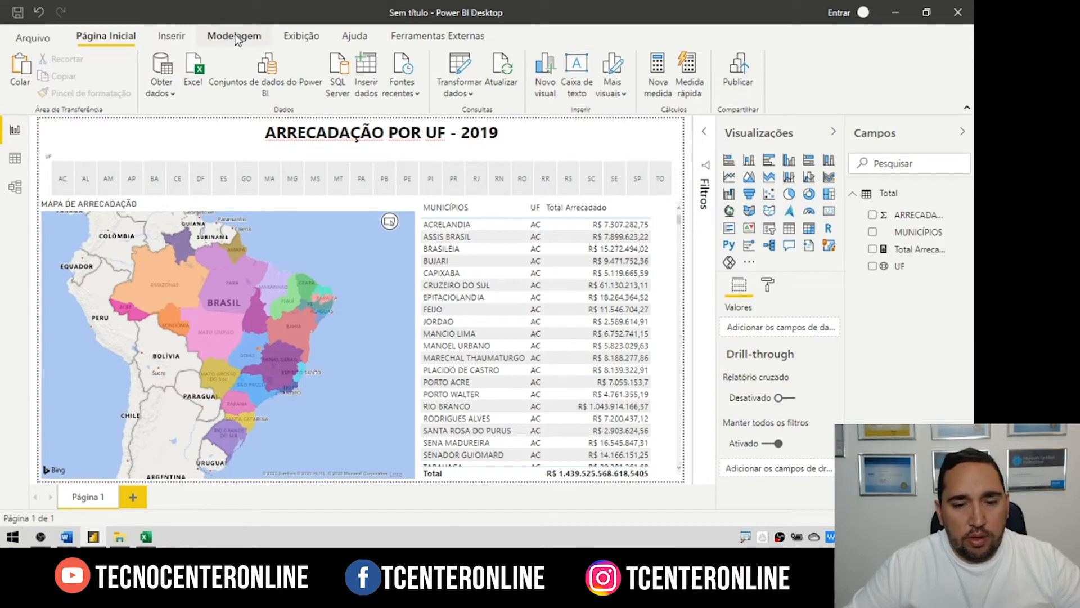
click(301, 36)
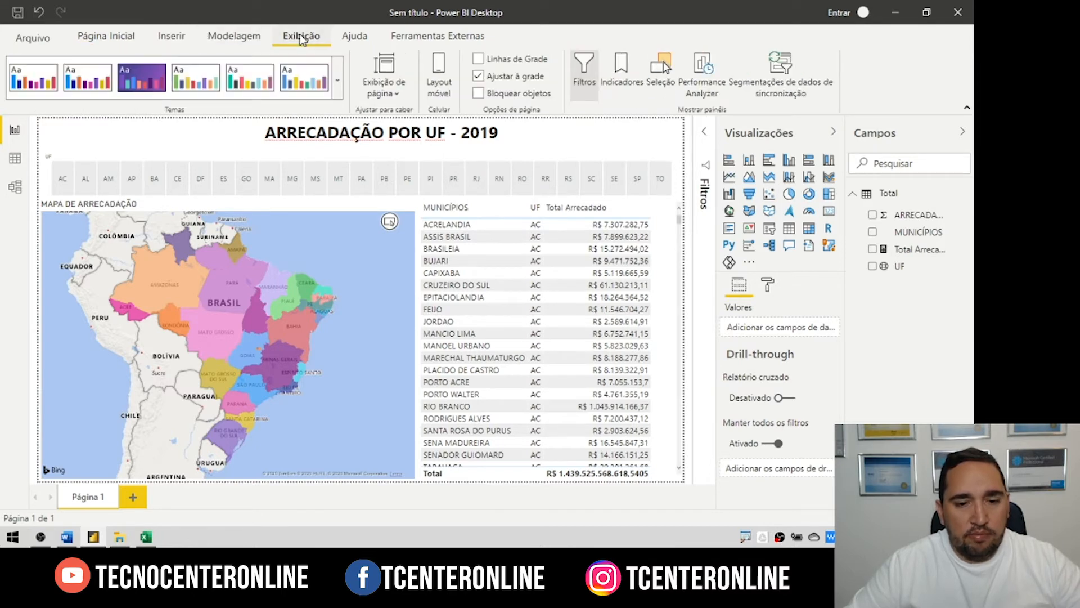
click(338, 80)
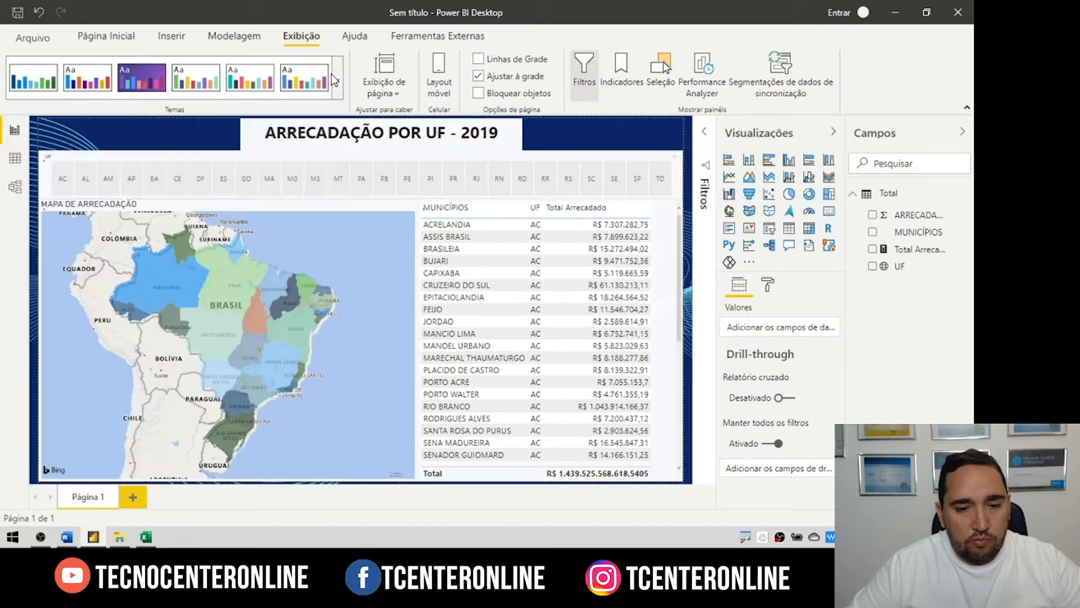
click(286, 203)
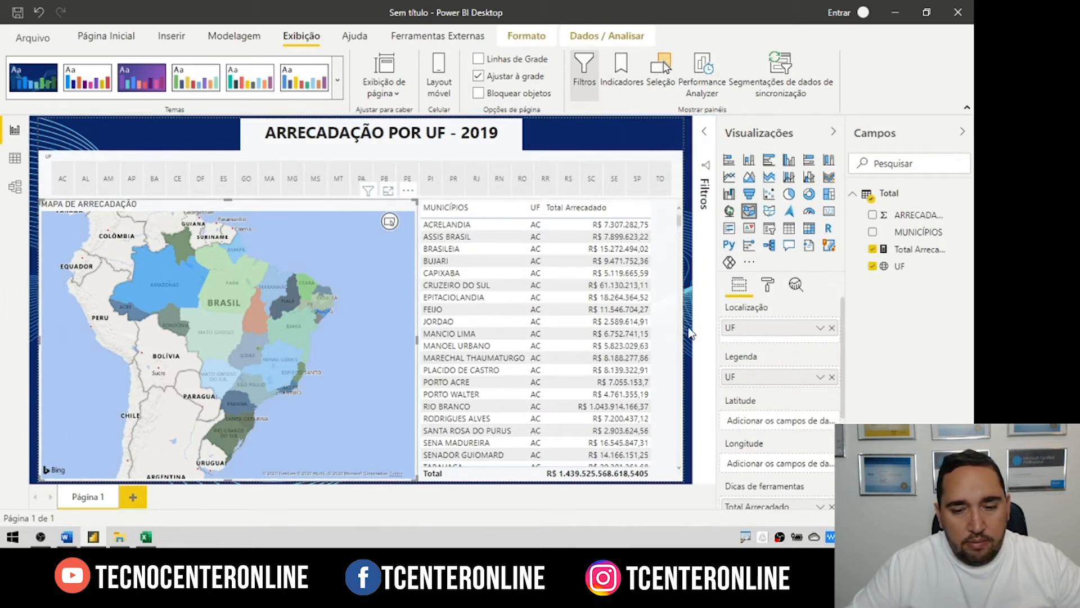
Step: Turn off Tela de fundo for both the map and the municipalities table
click(770, 286)
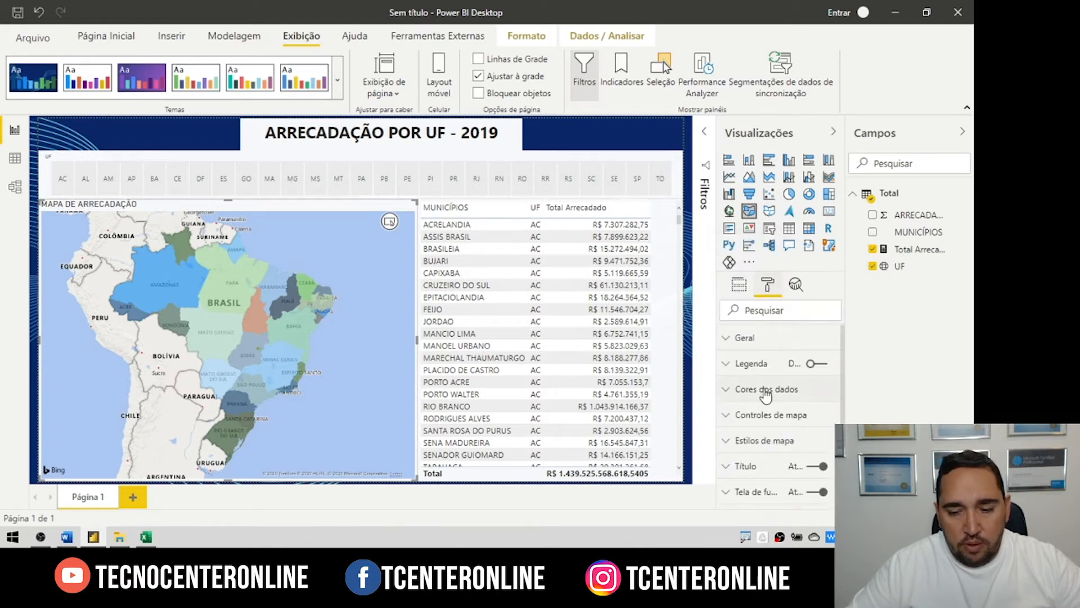
scroll(766, 396, down, 2)
click(817, 421)
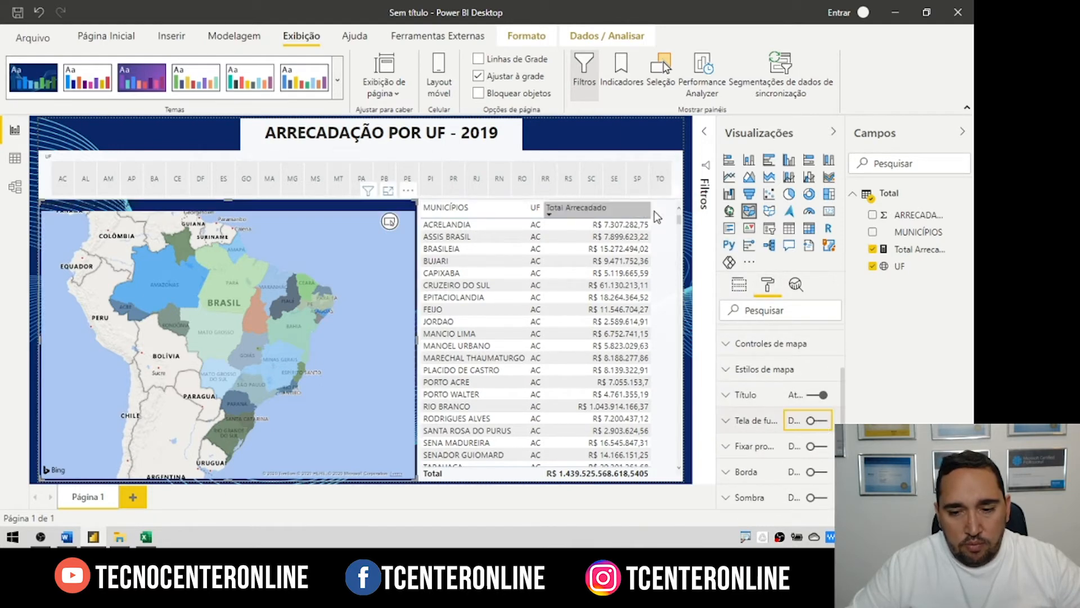
click(669, 225)
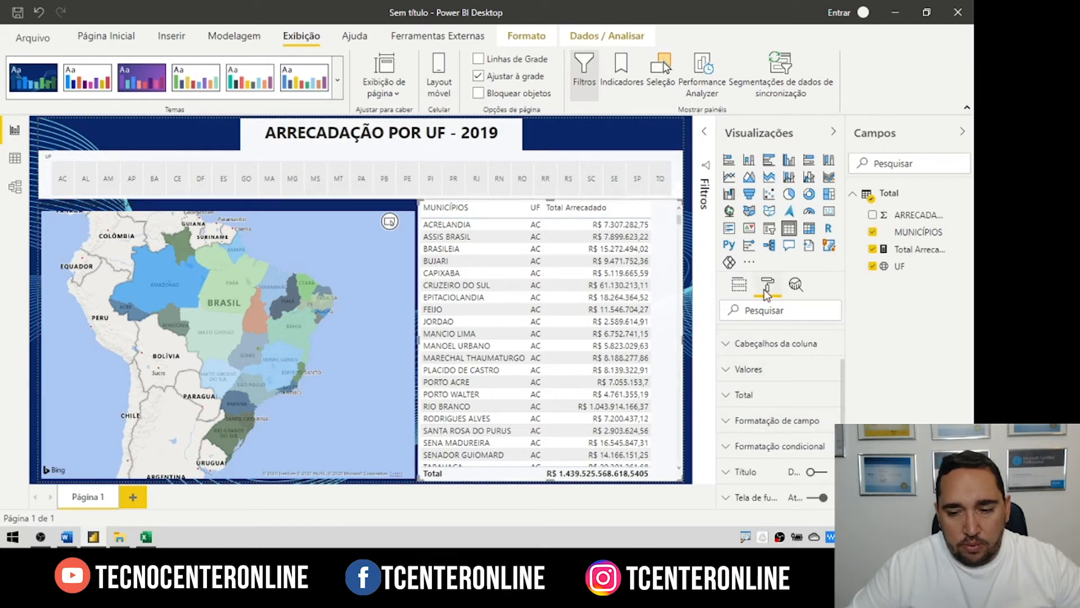
scroll(795, 450, down, 2)
click(817, 426)
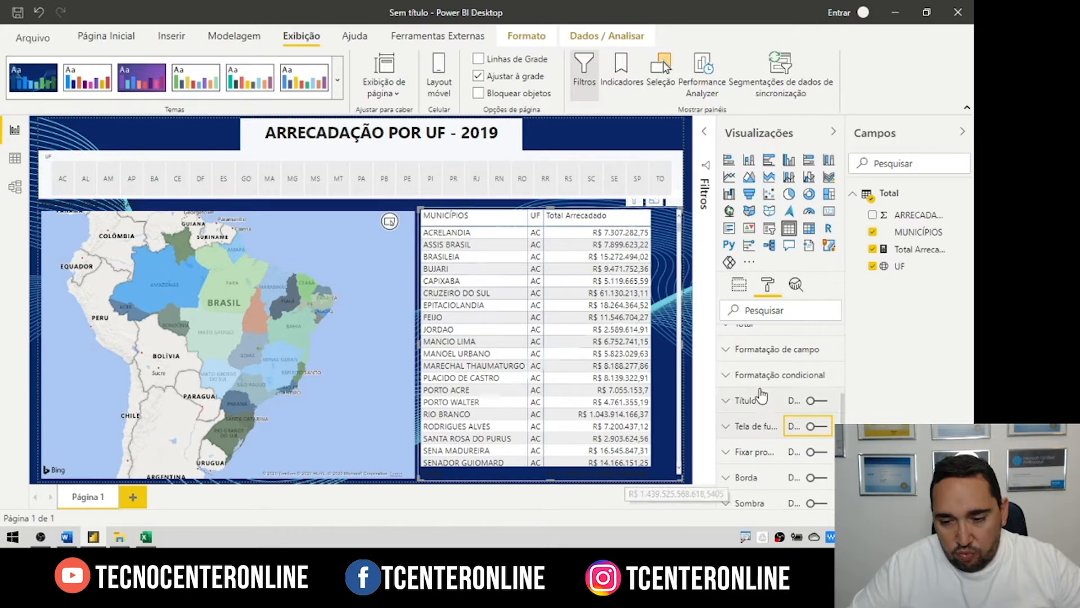
Step: Set the table's Total row font colour to white
scroll(725, 431, up, 3)
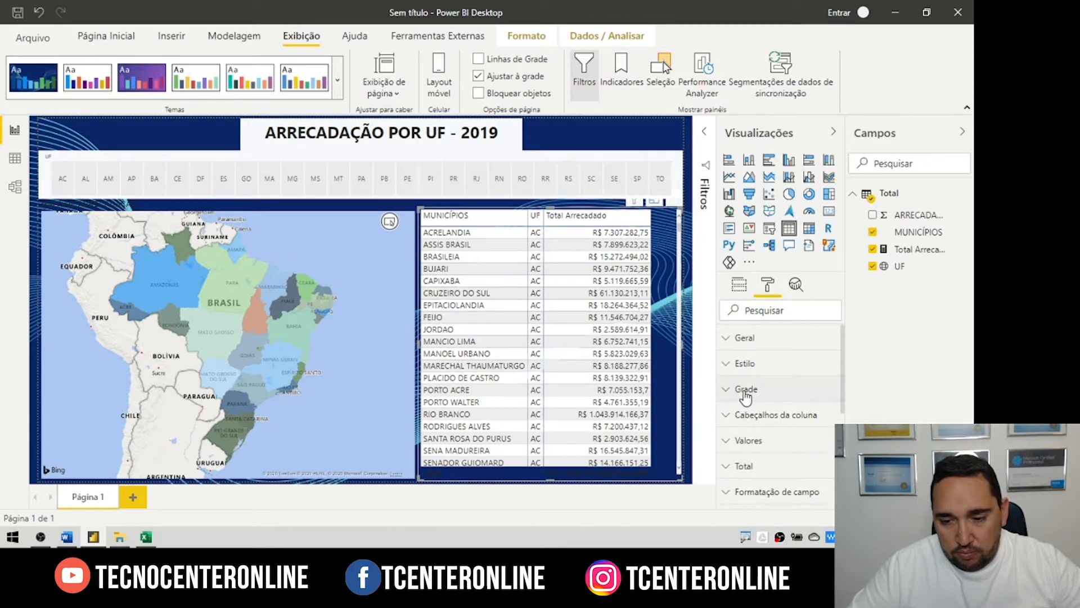
click(727, 443)
click(730, 444)
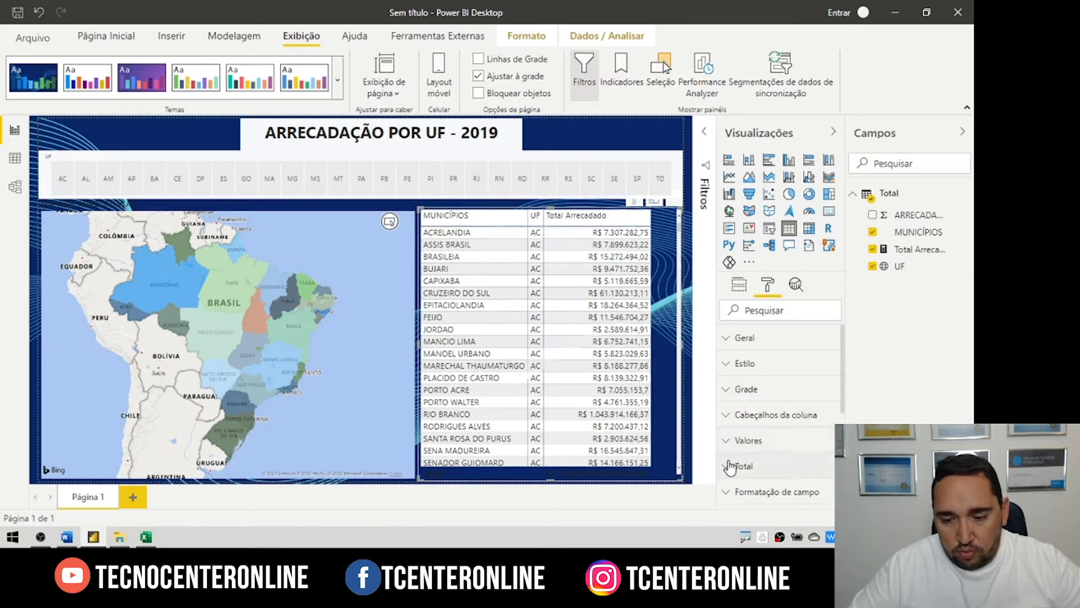
click(737, 465)
scroll(785, 414, down, 3)
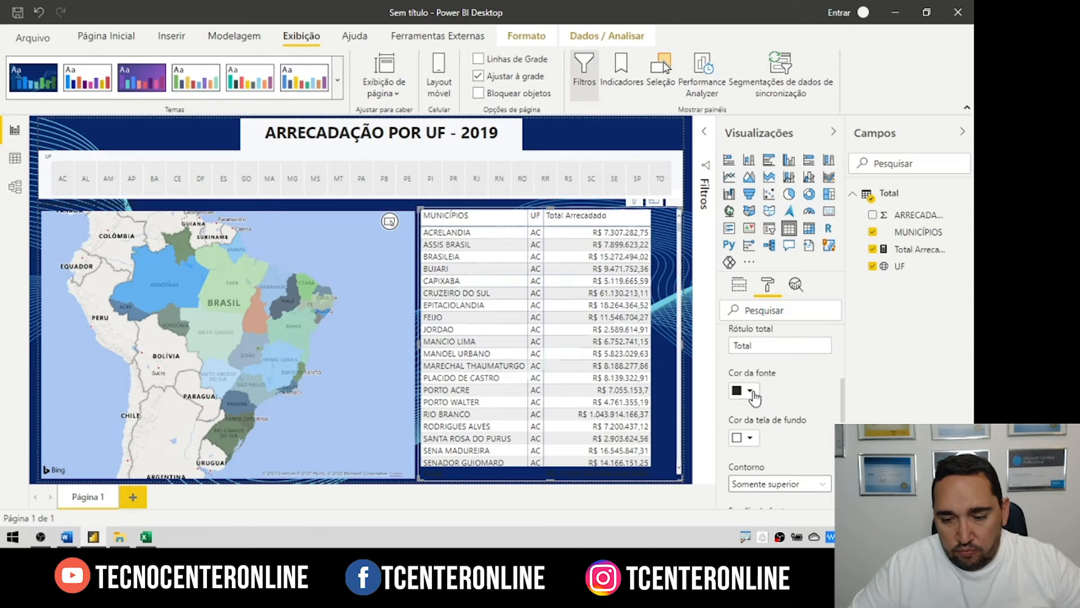
click(751, 391)
click(729, 332)
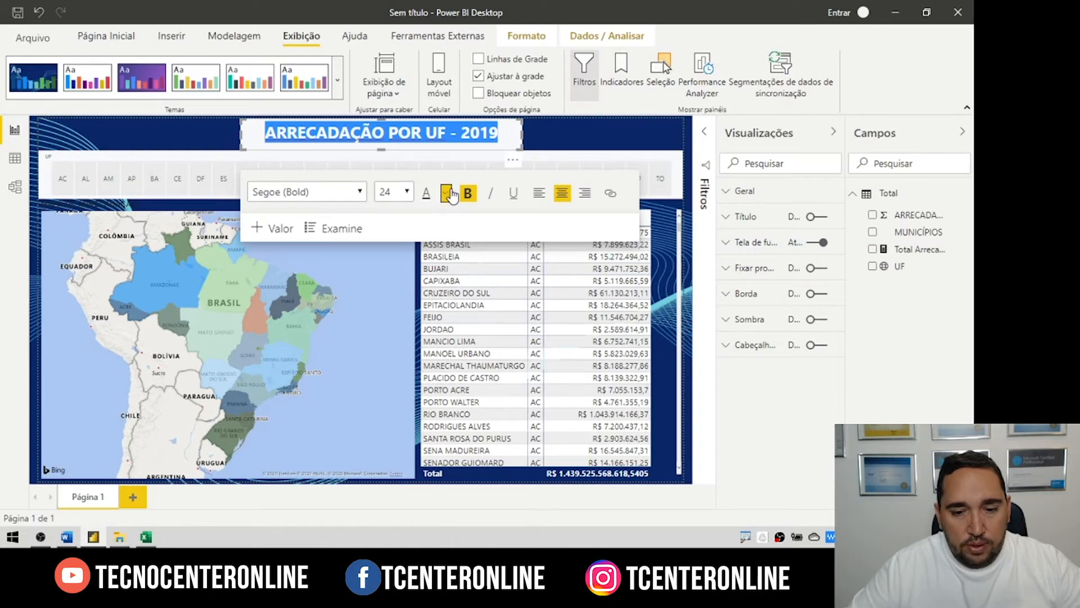
Step: Make the 'ARRECADAÇÃO POR UF - 2019' title text white and show the page's Formato options
click(446, 191)
click(443, 230)
click(565, 134)
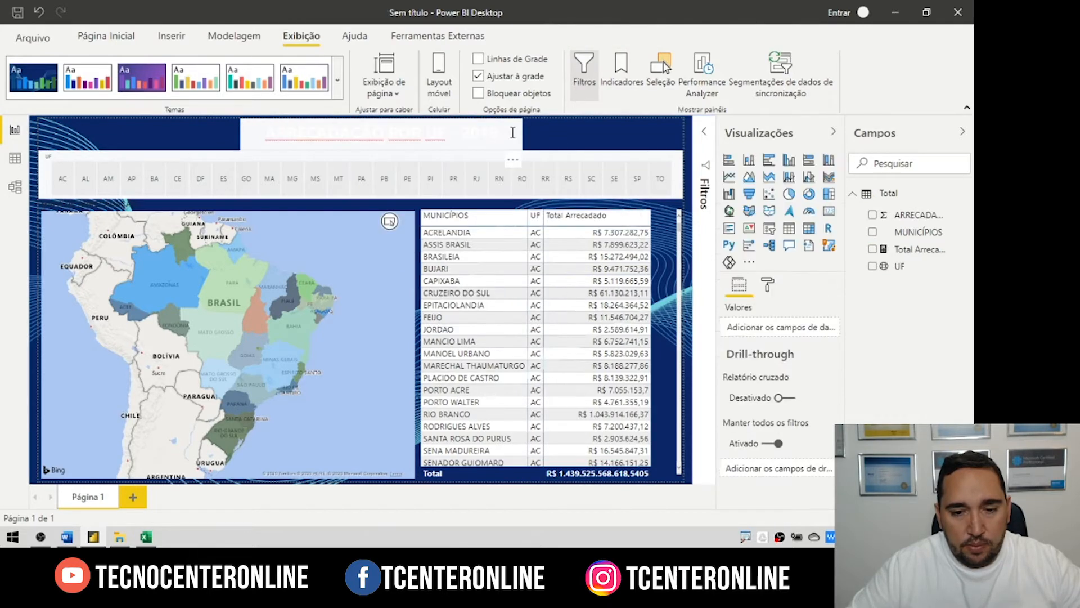
click(519, 132)
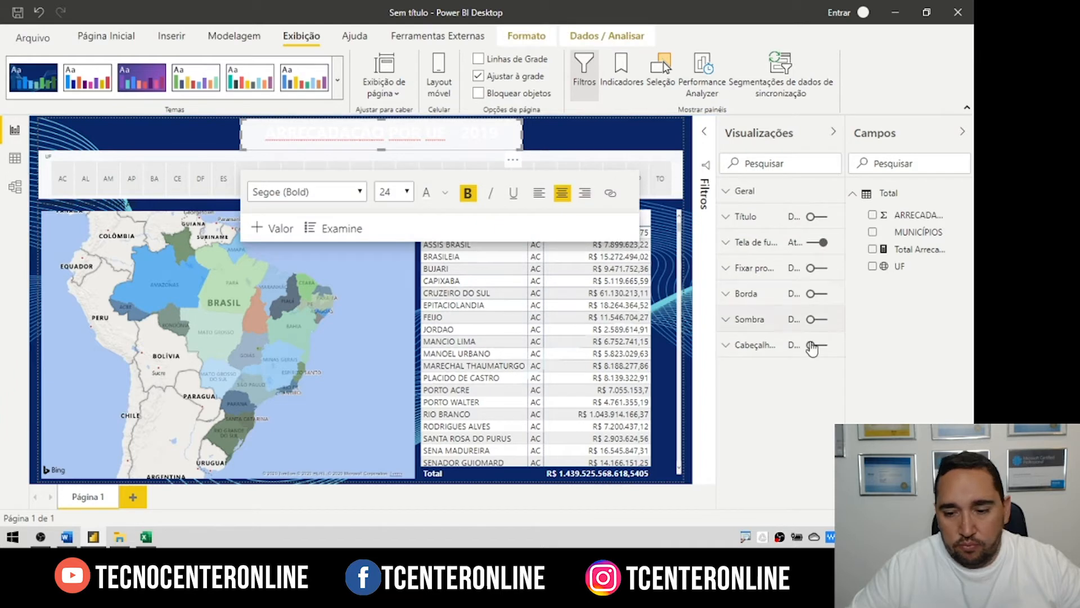
click(604, 135)
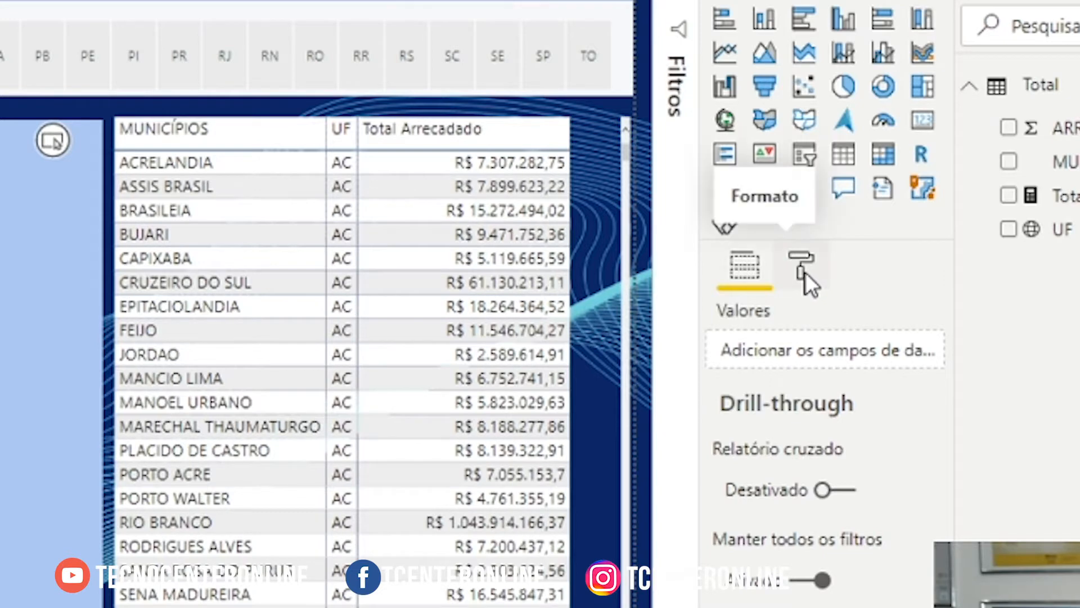
click(805, 272)
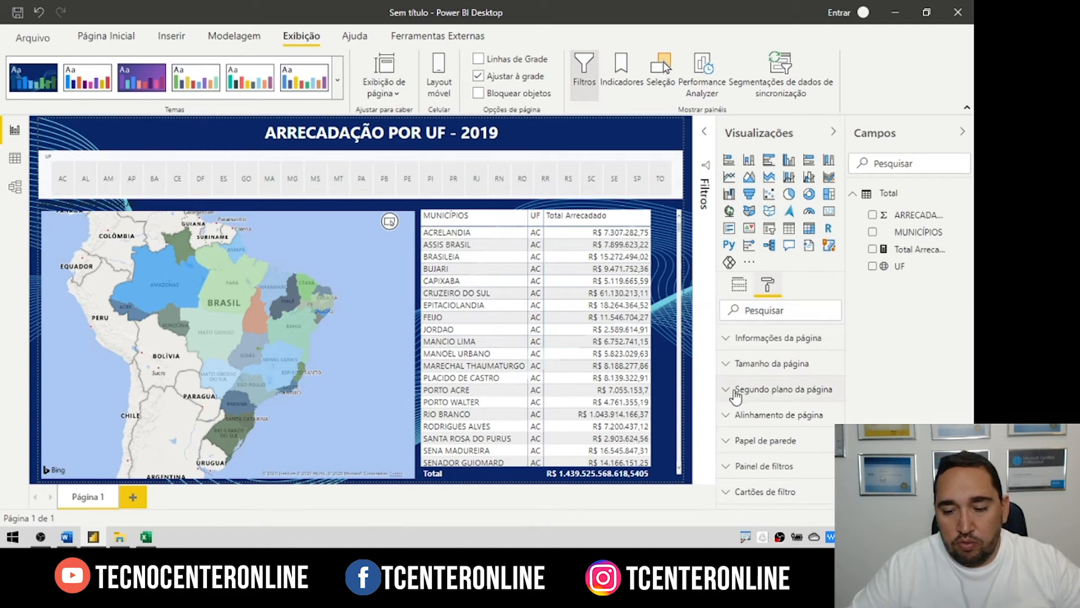
Step: Set LOGO.png as the page background image at 0% transparency
click(736, 390)
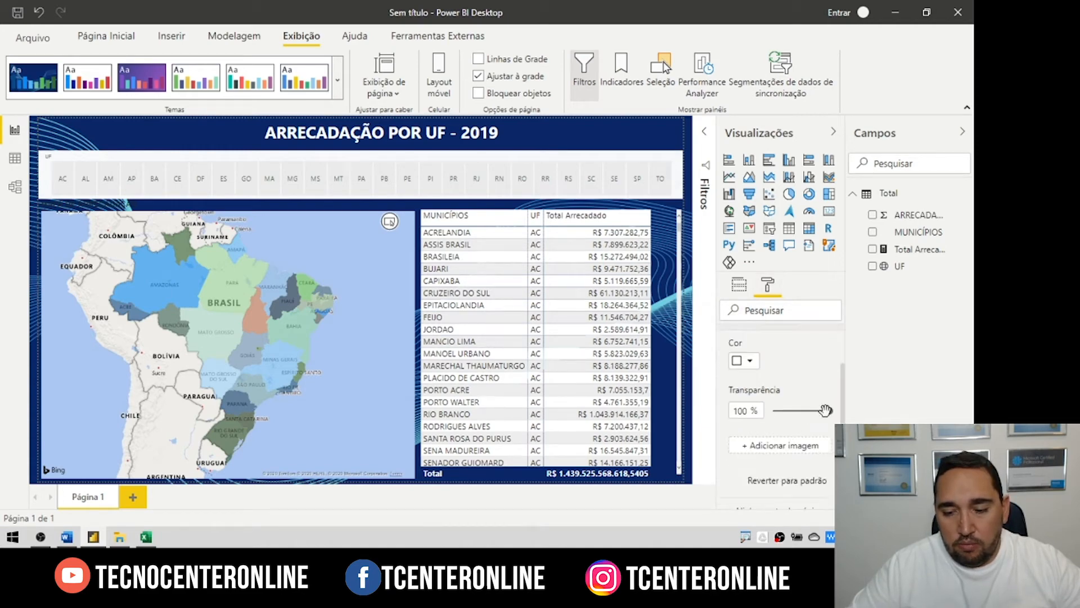
click(763, 446)
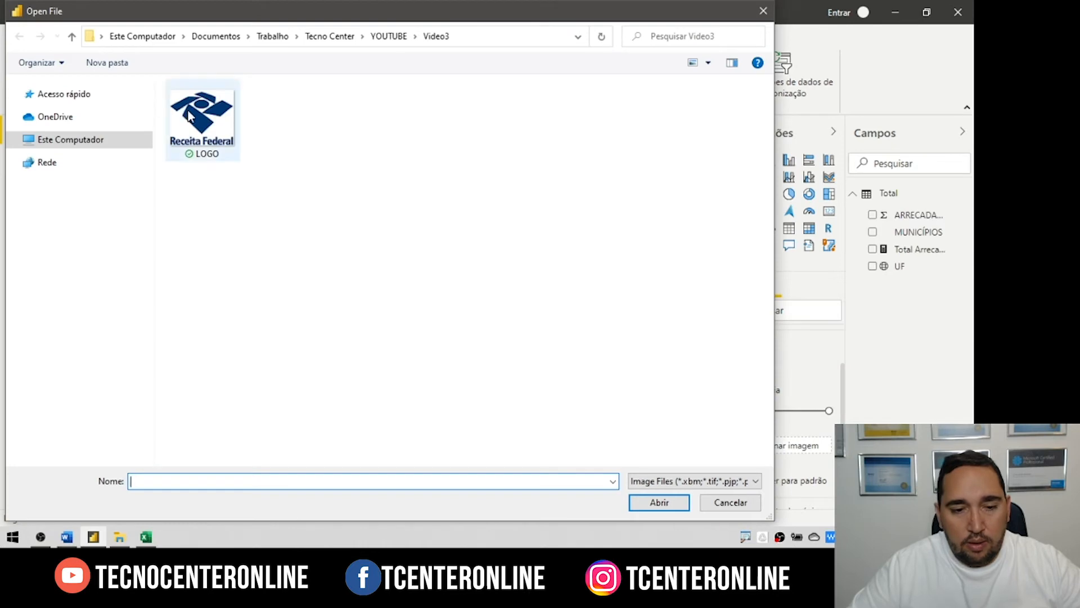
click(660, 503)
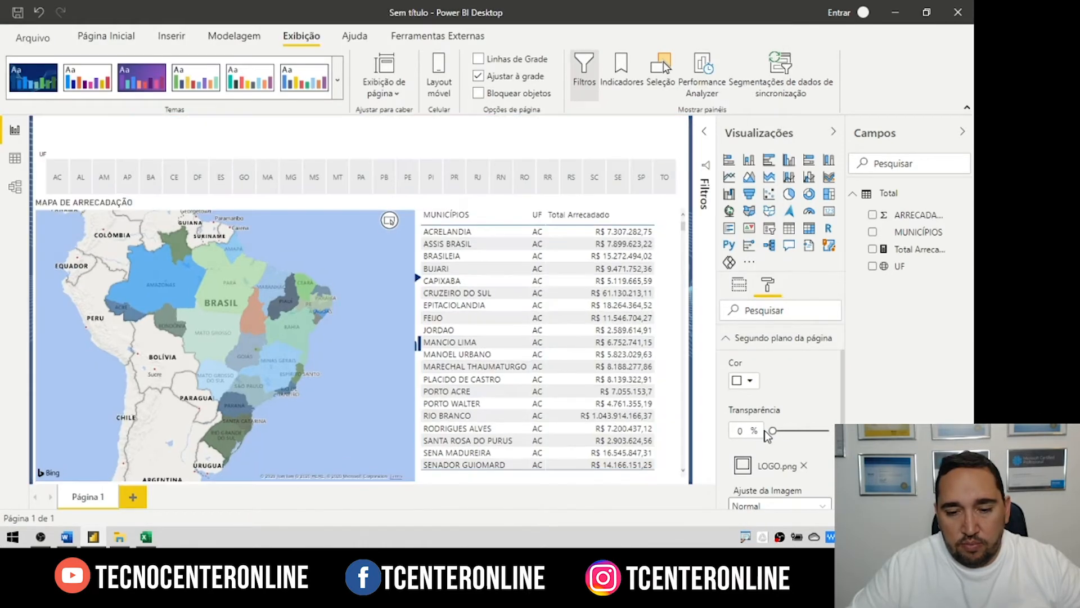
click(413, 263)
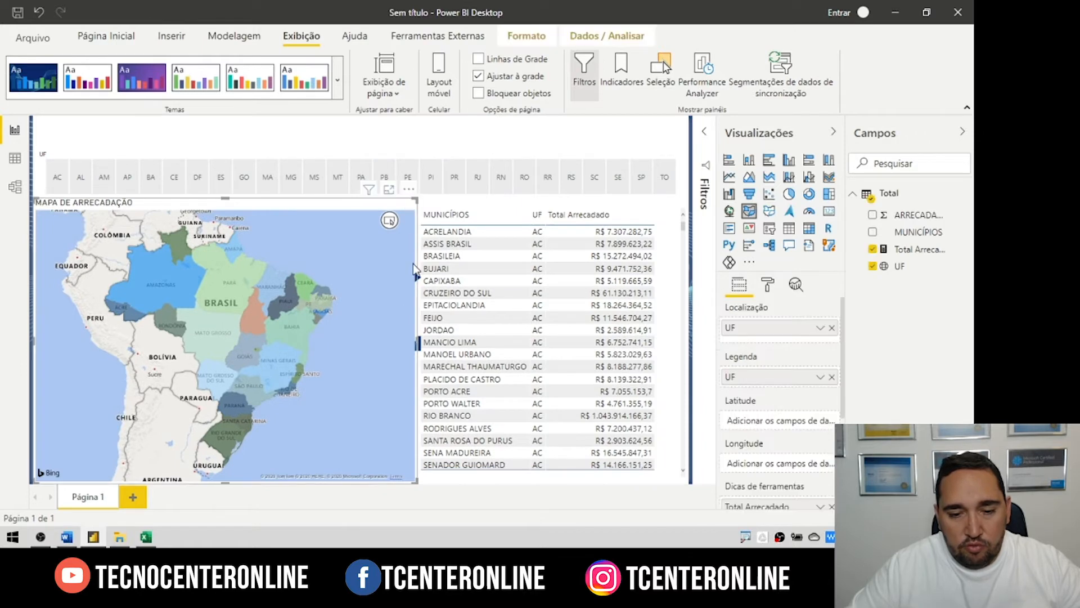
Step: Narrow the map and widen the municipalities table to reveal the logo
drag(413, 264, 292, 225)
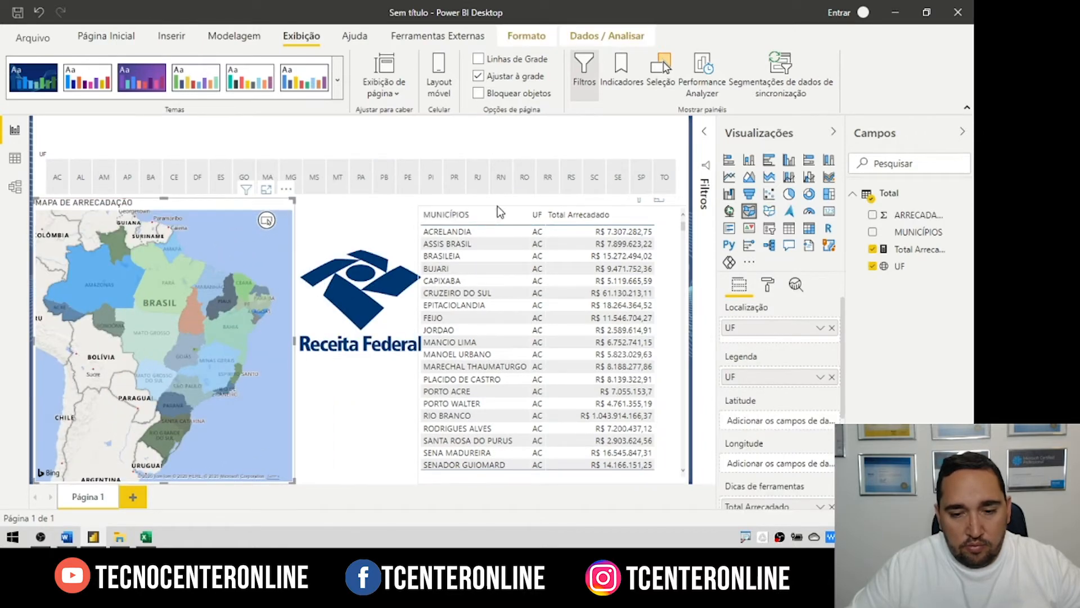
click(441, 201)
mouse_move(421, 208)
mouse_down()
mouse_move(405, 209)
mouse_move(442, 213)
mouse_move(428, 214)
mouse_up()
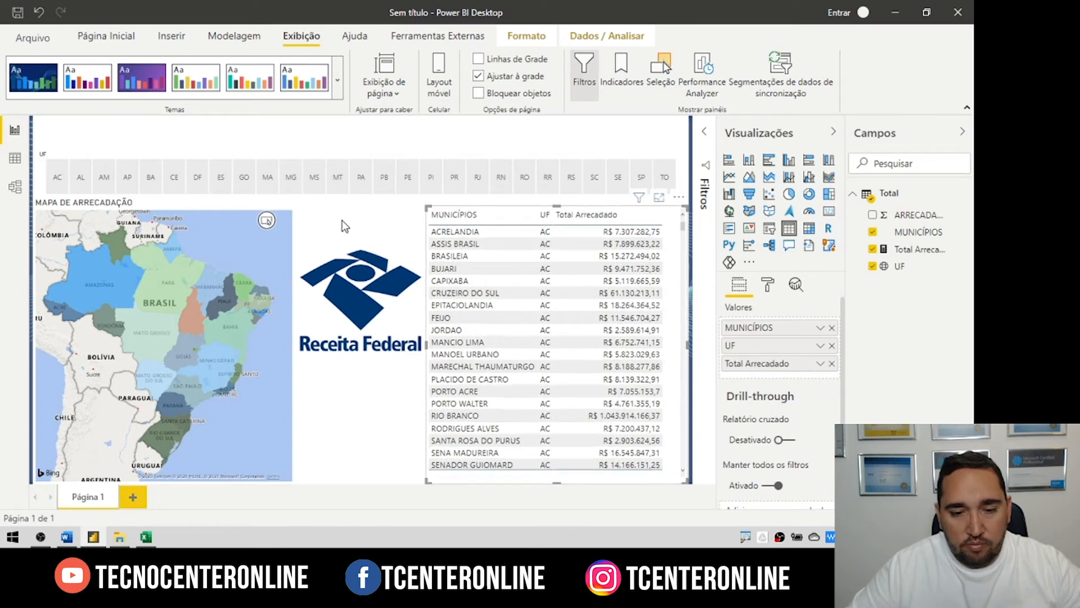
click(276, 202)
click(354, 403)
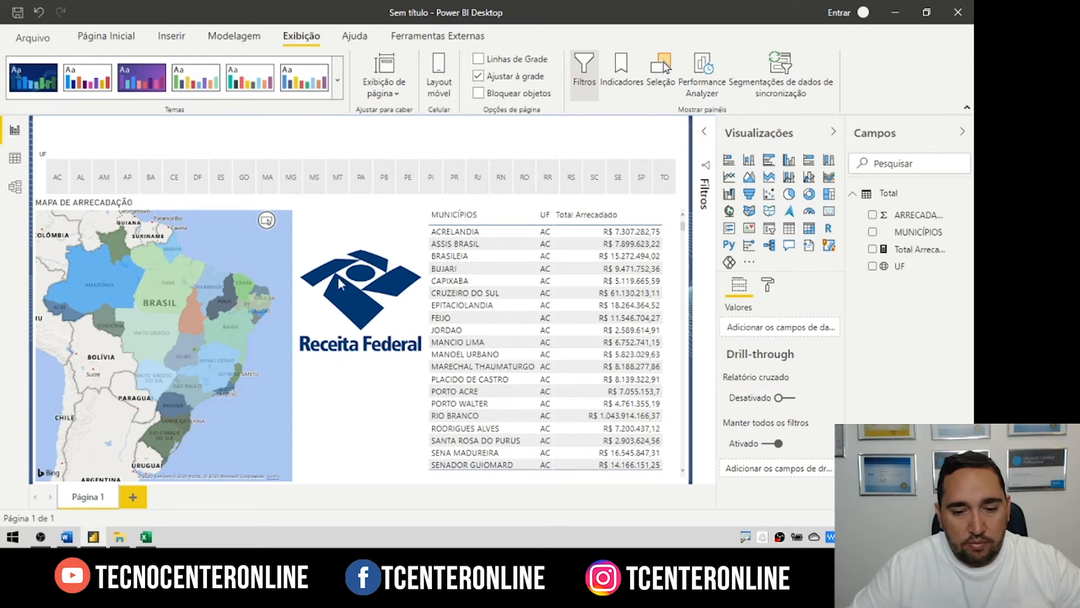
Step: Select the full 'ARRECADAÇÃO POR UF - 2019' title text in the title box
double_click(400, 126)
double_click(334, 125)
click(613, 136)
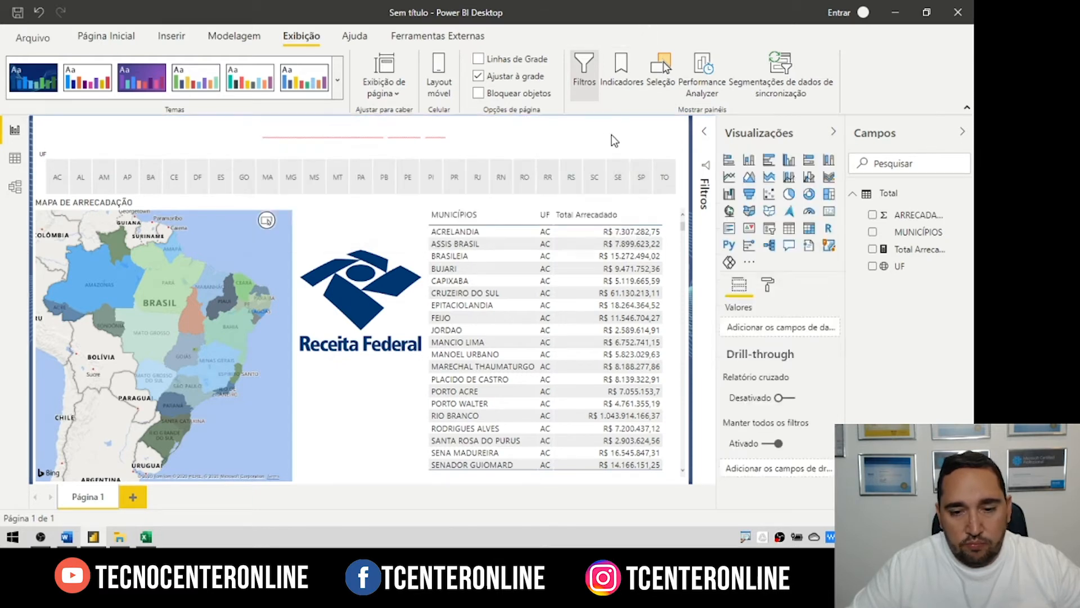
triple_click(451, 132)
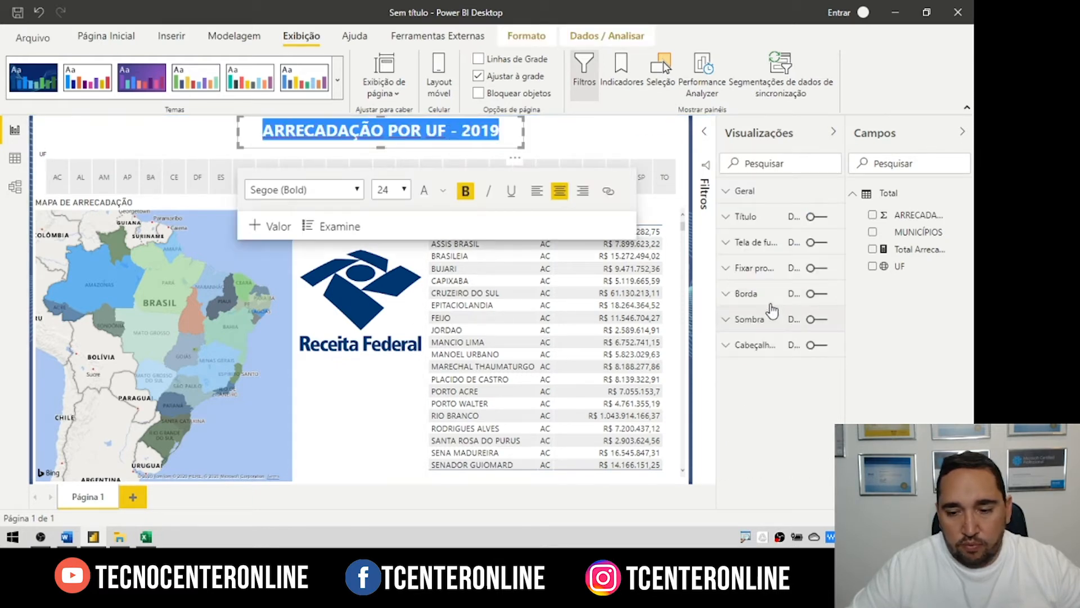
Step: Set the municipalities table's field text colour to black under Formatação de campo
click(630, 143)
click(546, 212)
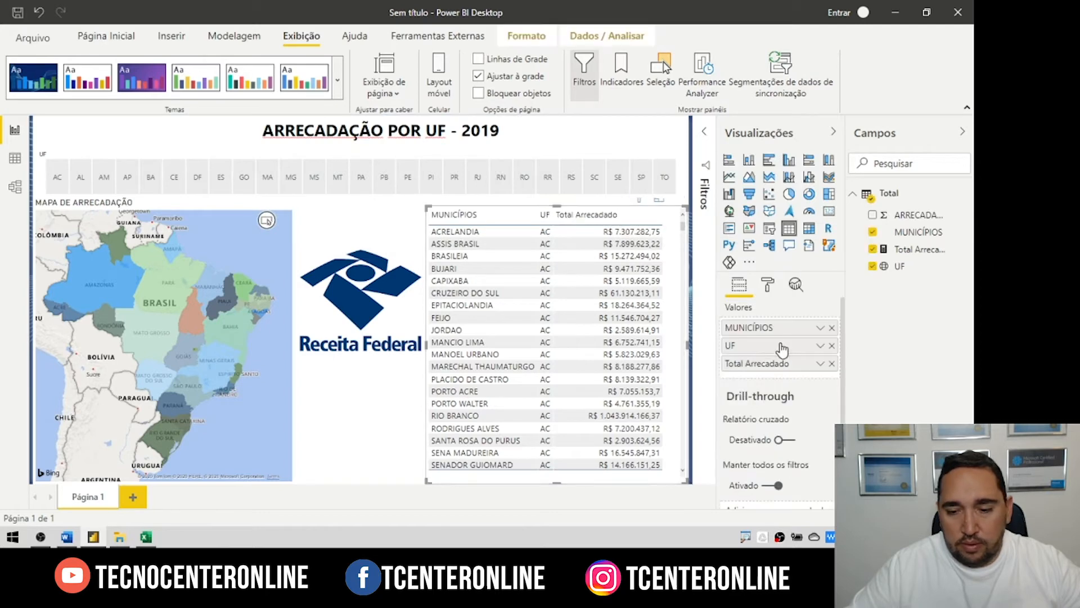
click(768, 285)
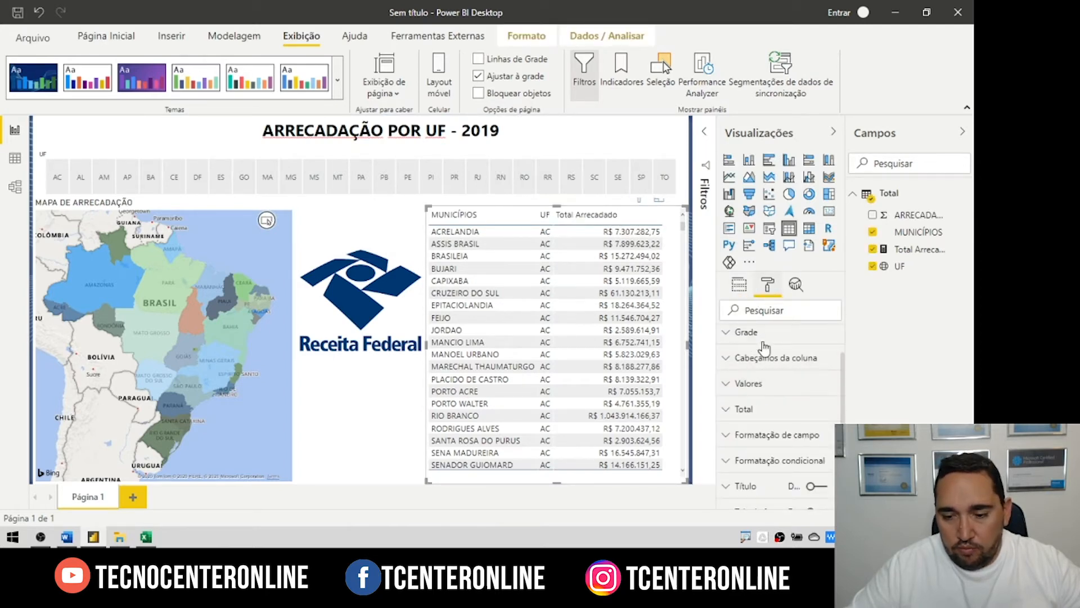
click(750, 447)
click(746, 476)
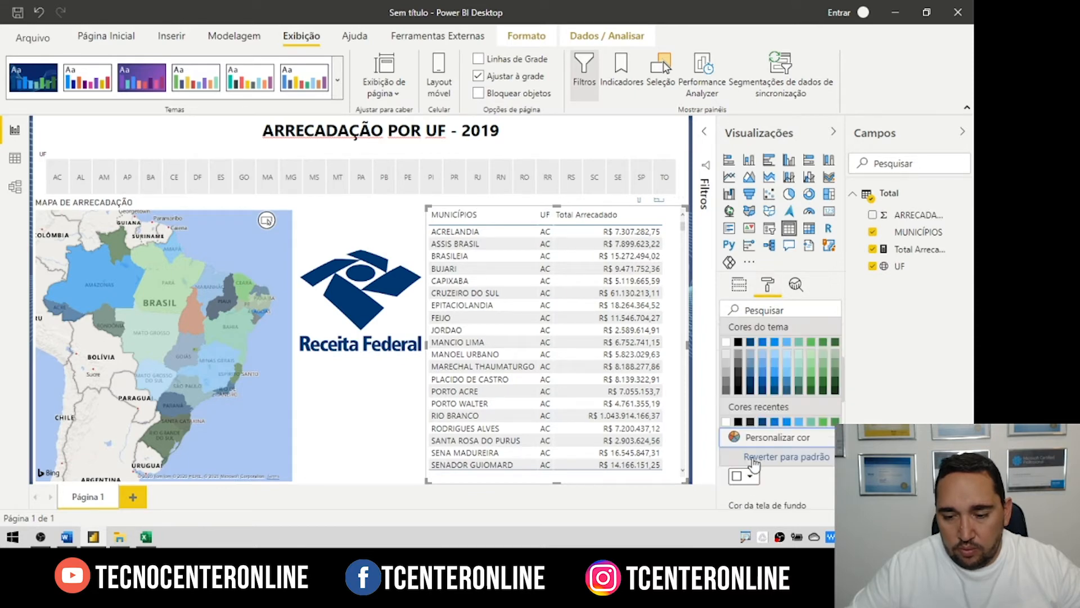
click(739, 342)
click(90, 132)
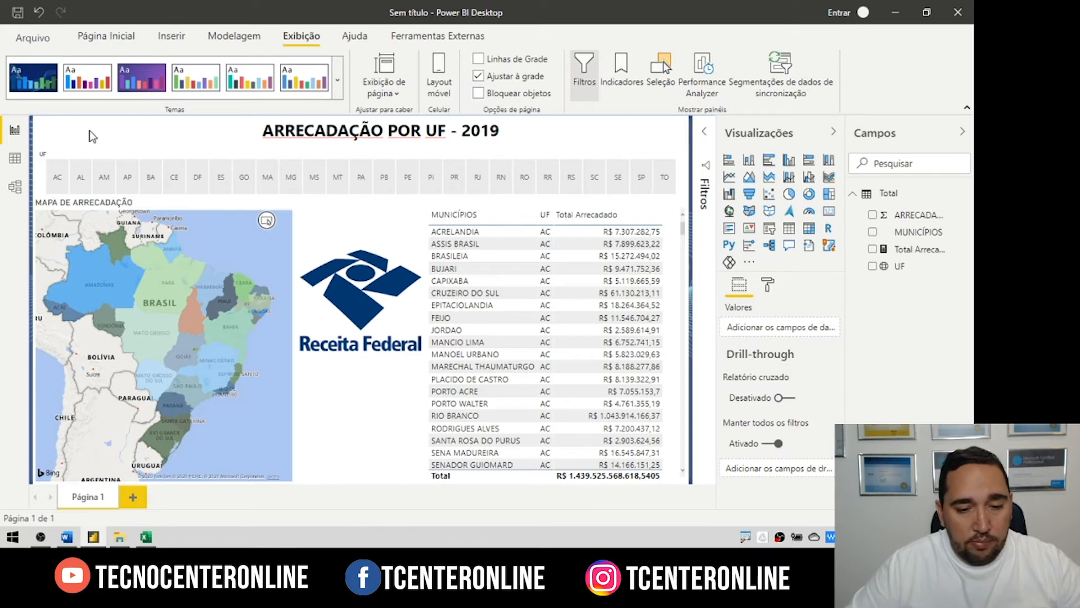
click(363, 180)
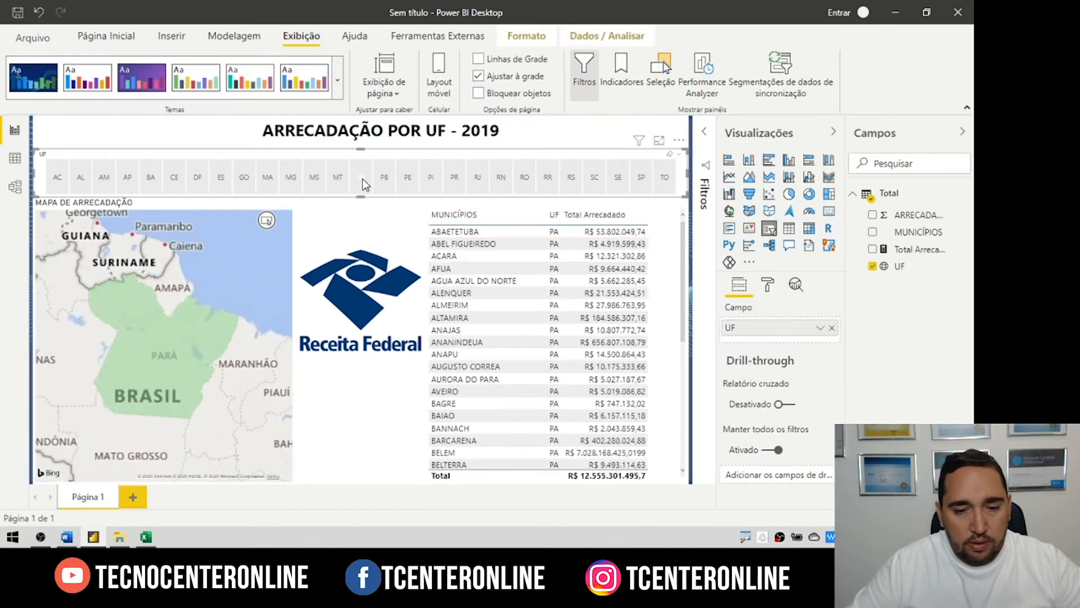
click(408, 177)
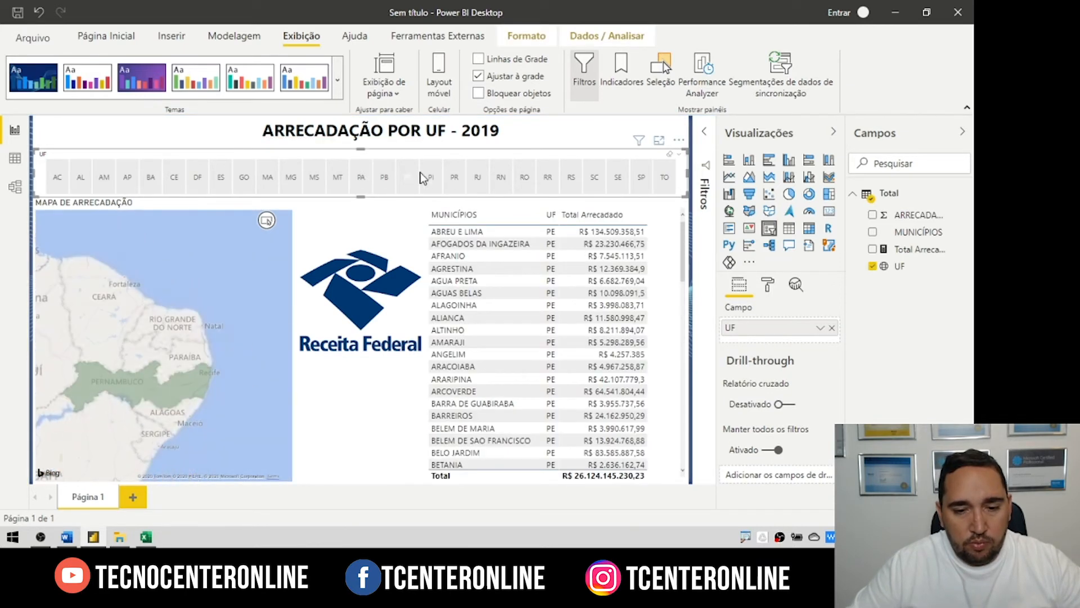
ctrl+click(431, 177)
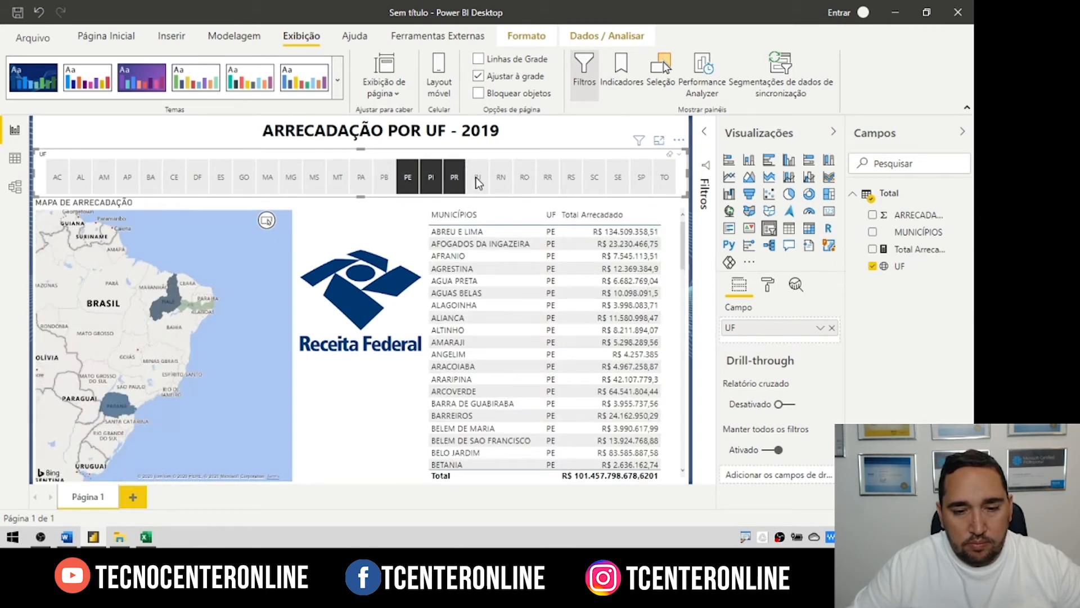
ctrl+click(478, 178)
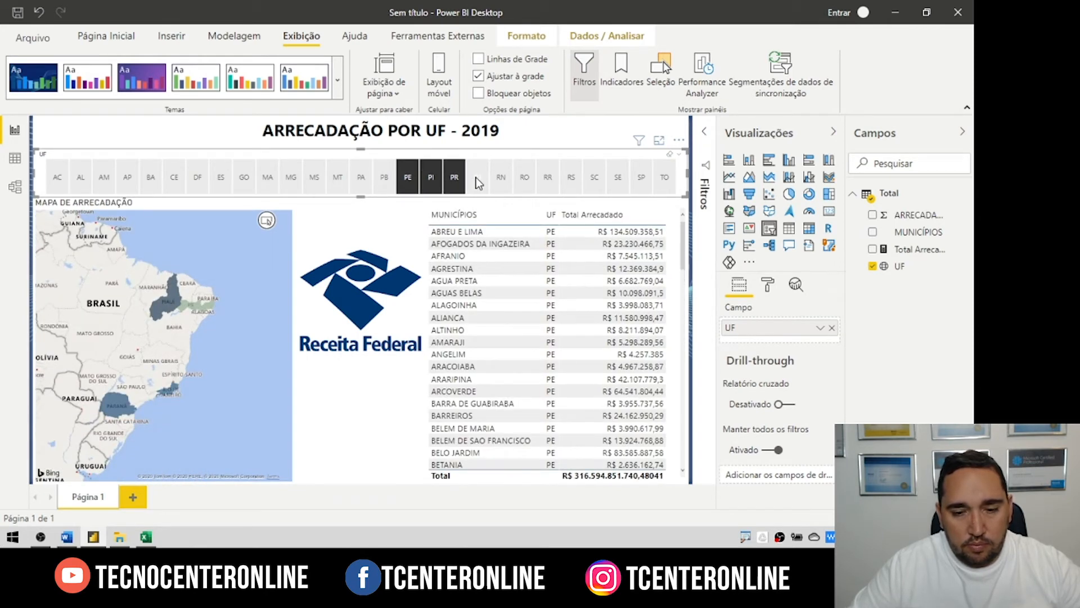
click(478, 179)
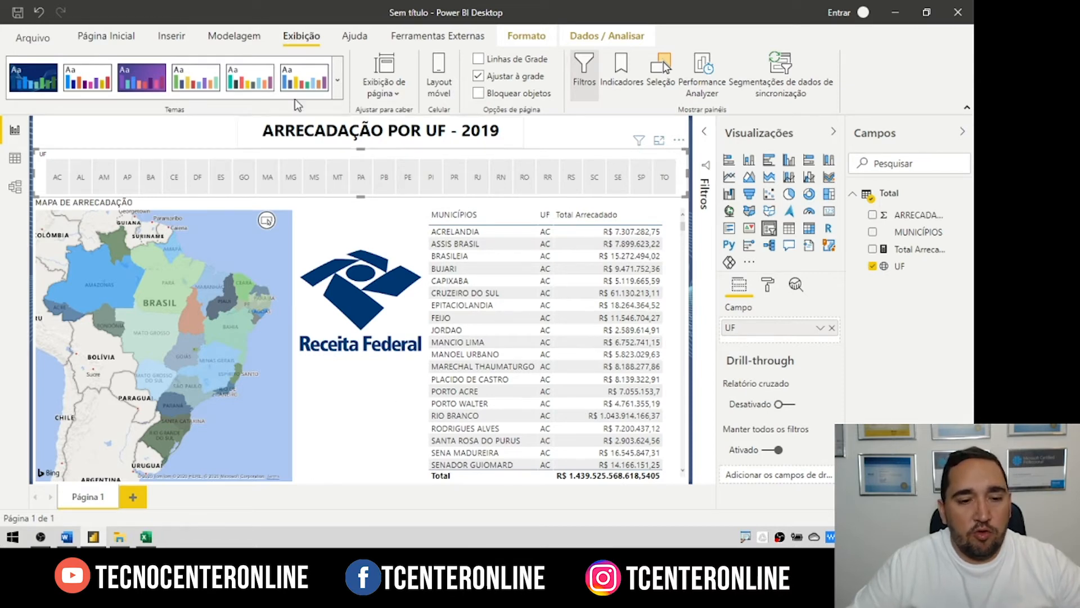
Step: Export the municipalities table's data to a CSV file named 'data'
click(634, 217)
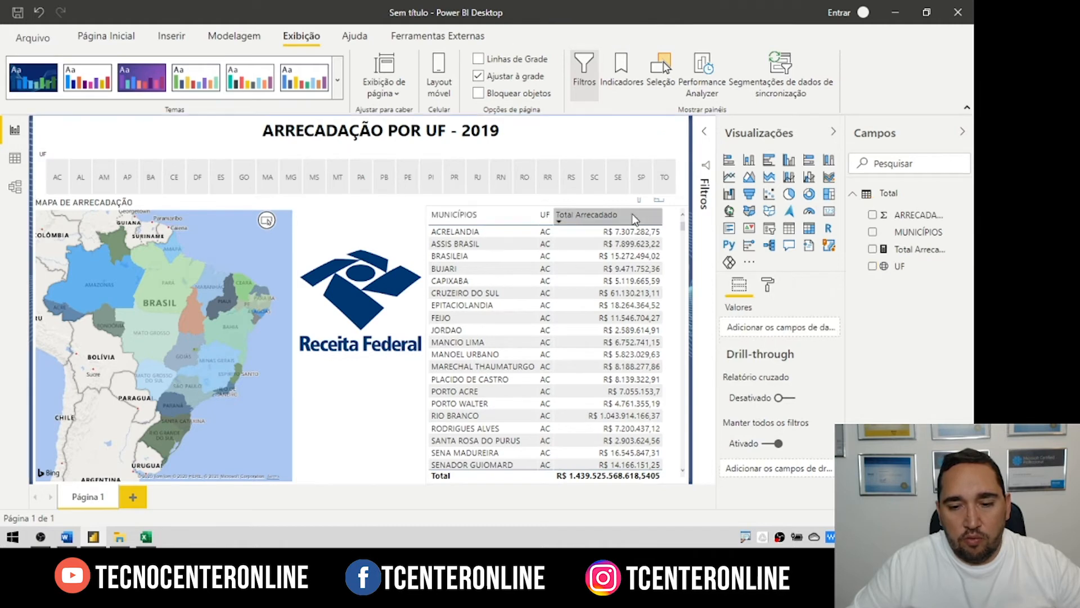
click(677, 213)
drag(680, 212, 690, 226)
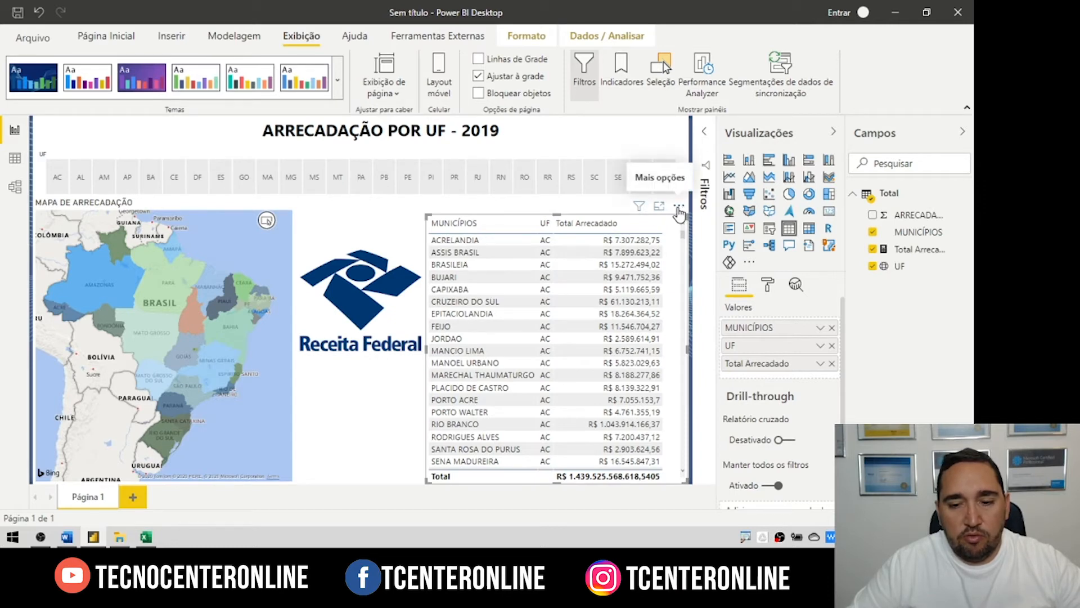
click(679, 208)
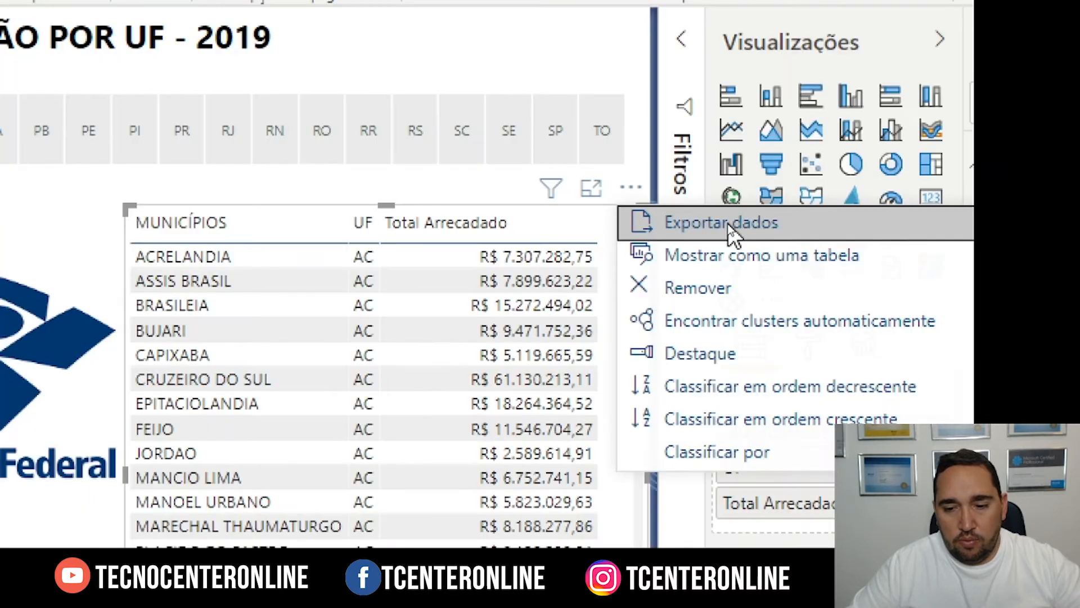
click(727, 224)
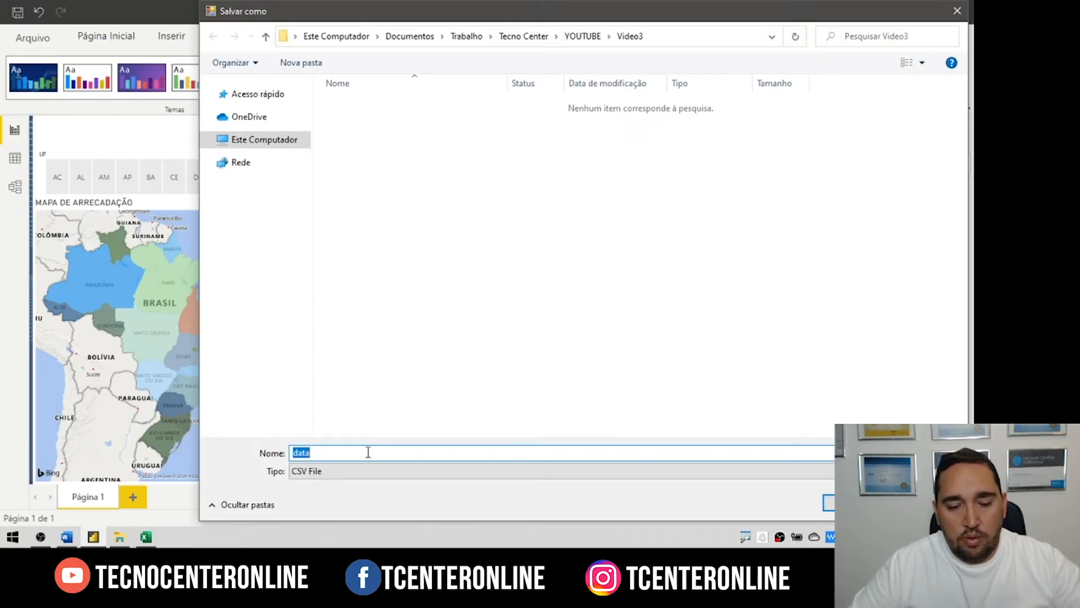
click(857, 503)
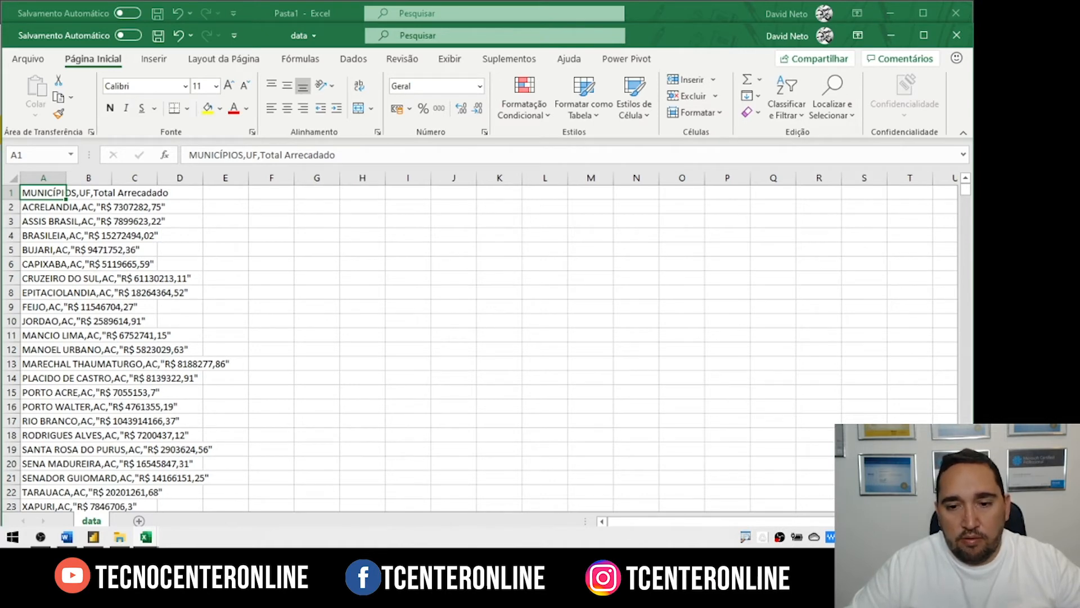
Step: Close the exported 'data' CSV window in Excel
click(957, 35)
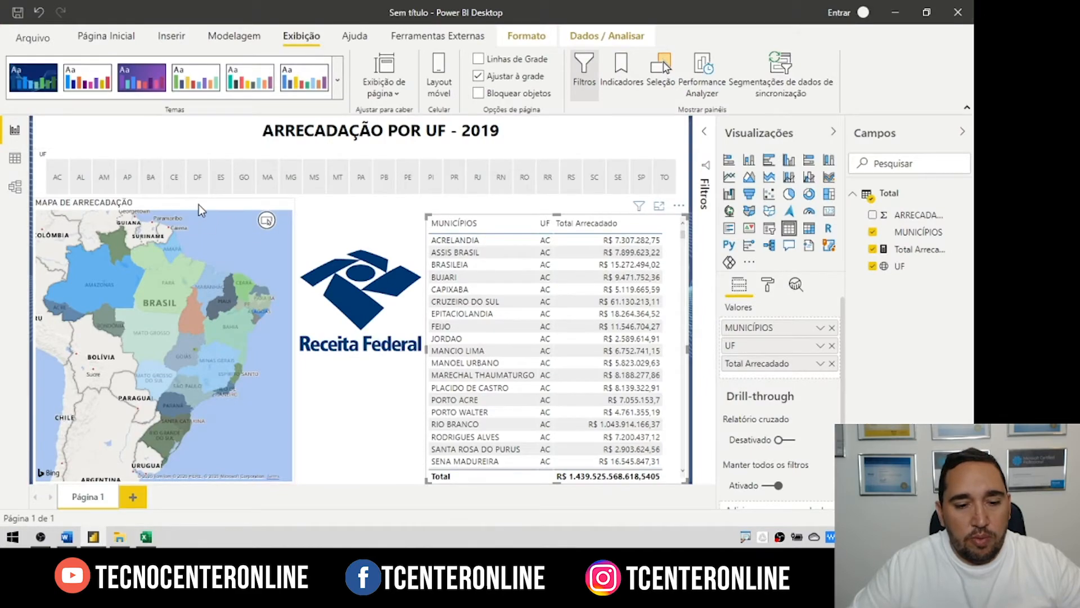
Step: Export the map's data as the CSV 'MAPA DE ARRECADAÇÃO' and open it in Excel
click(198, 205)
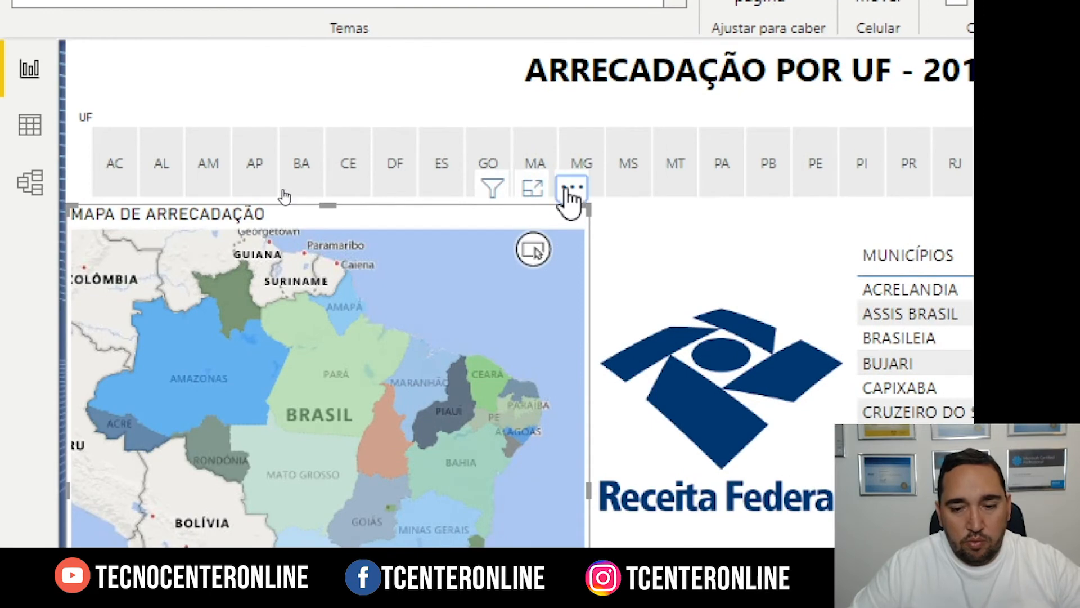
click(572, 191)
click(655, 223)
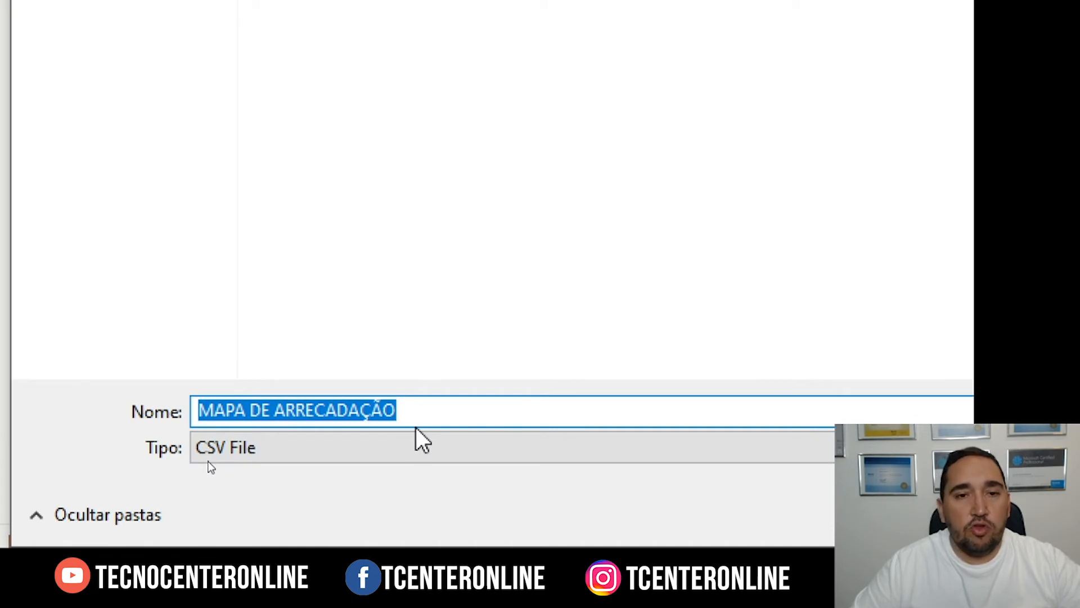
click(584, 422)
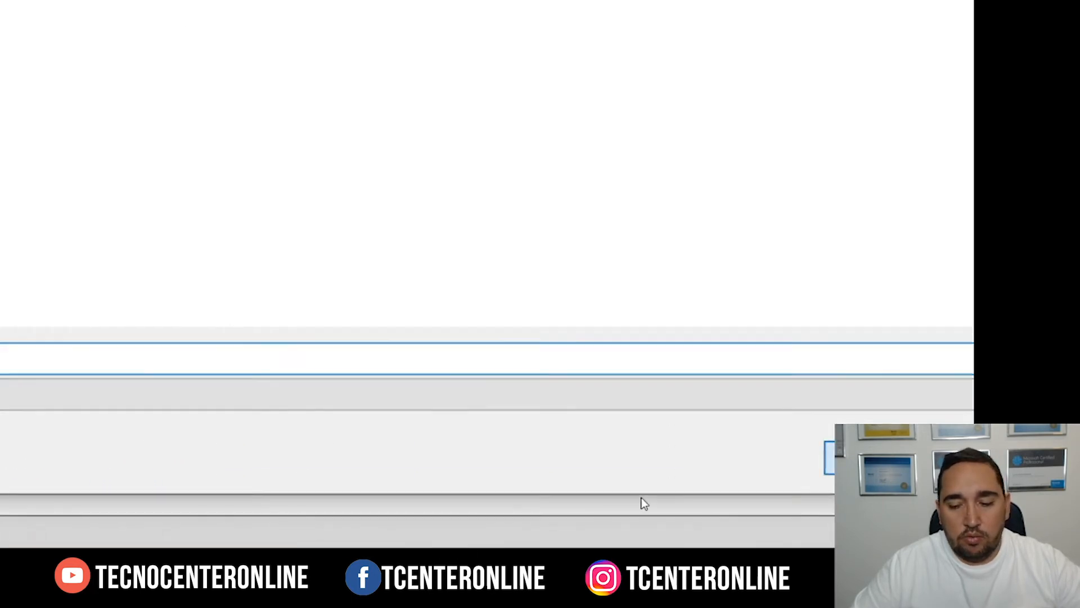
click(832, 457)
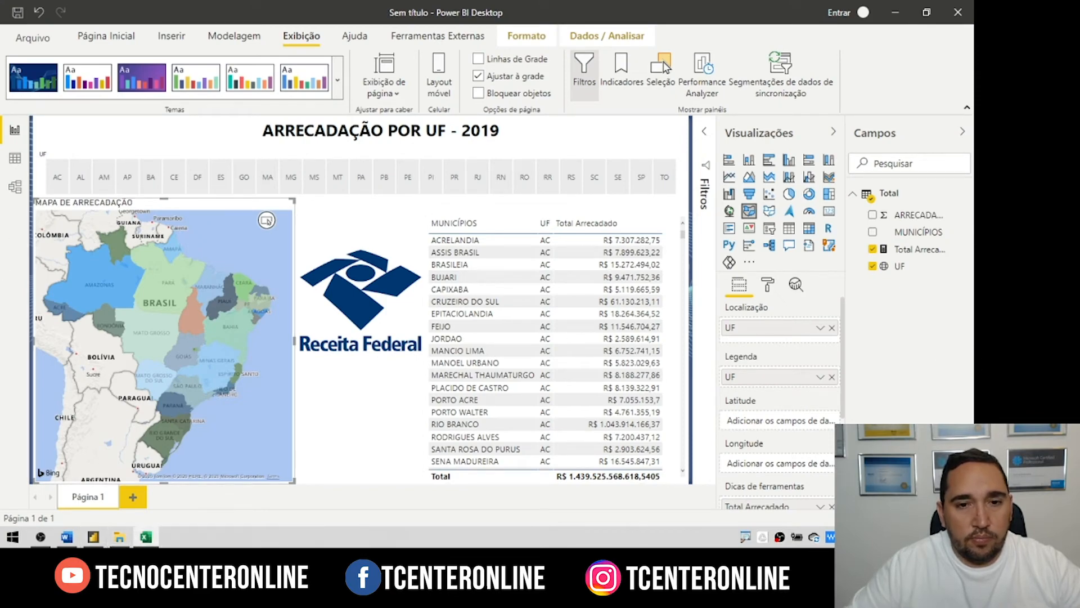
click(145, 537)
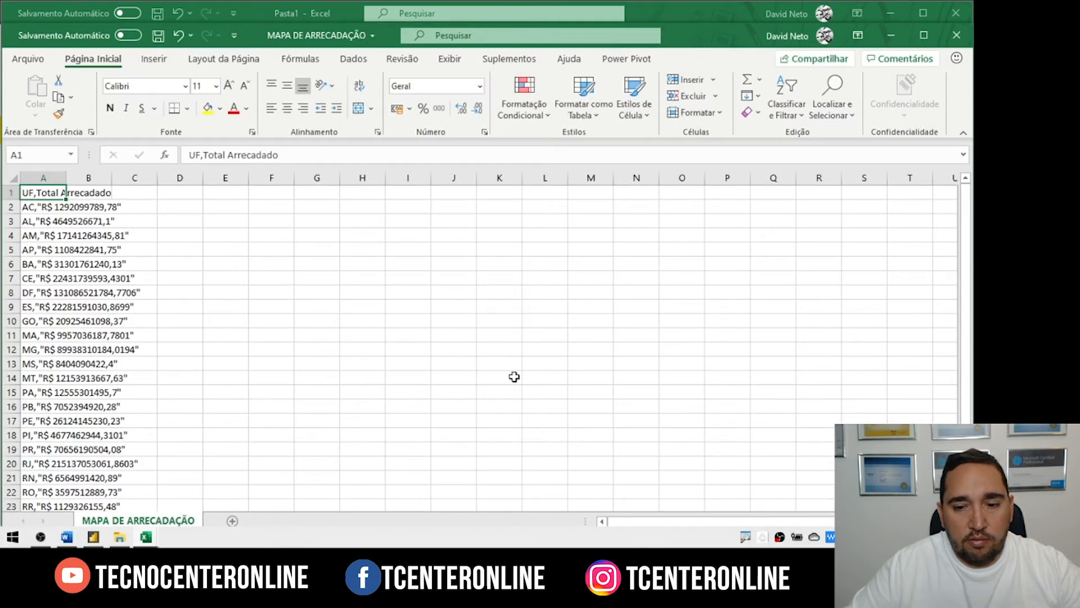
Step: Close the MAPA DE ARRECADAÇÃO CSV and Pasta1 in Excel, choosing Não Salvar
scroll(49, 243, down, 1)
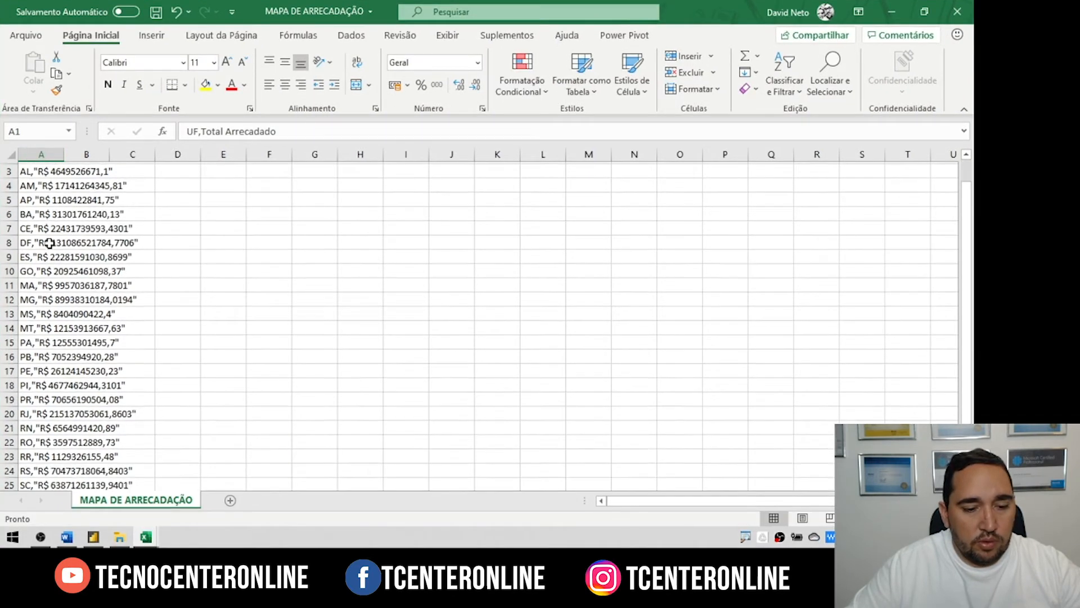
scroll(50, 243, down, 1)
scroll(50, 248, up, 1)
click(957, 11)
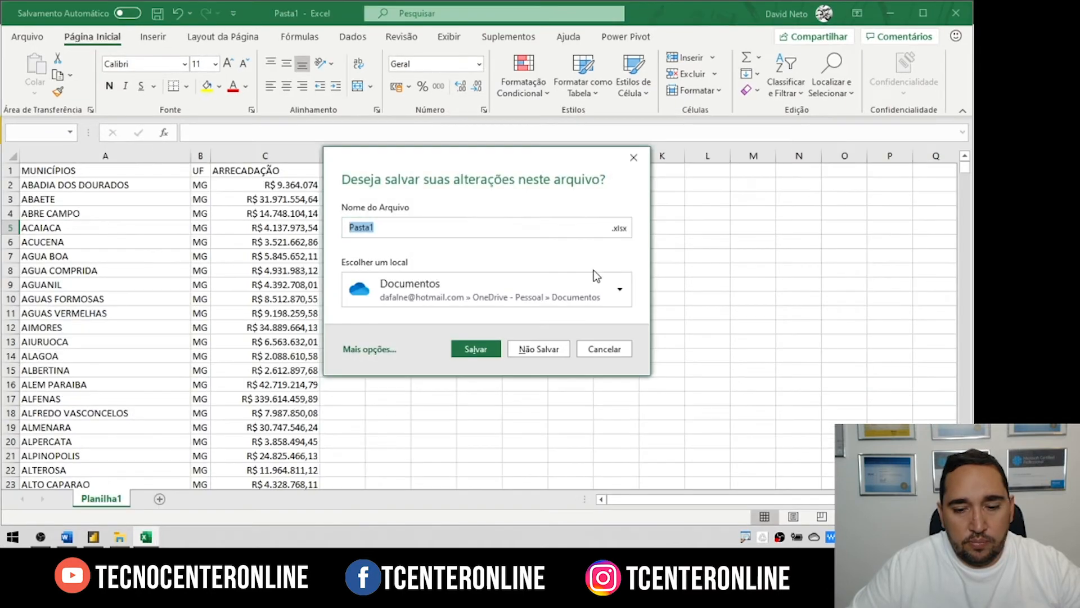
click(535, 349)
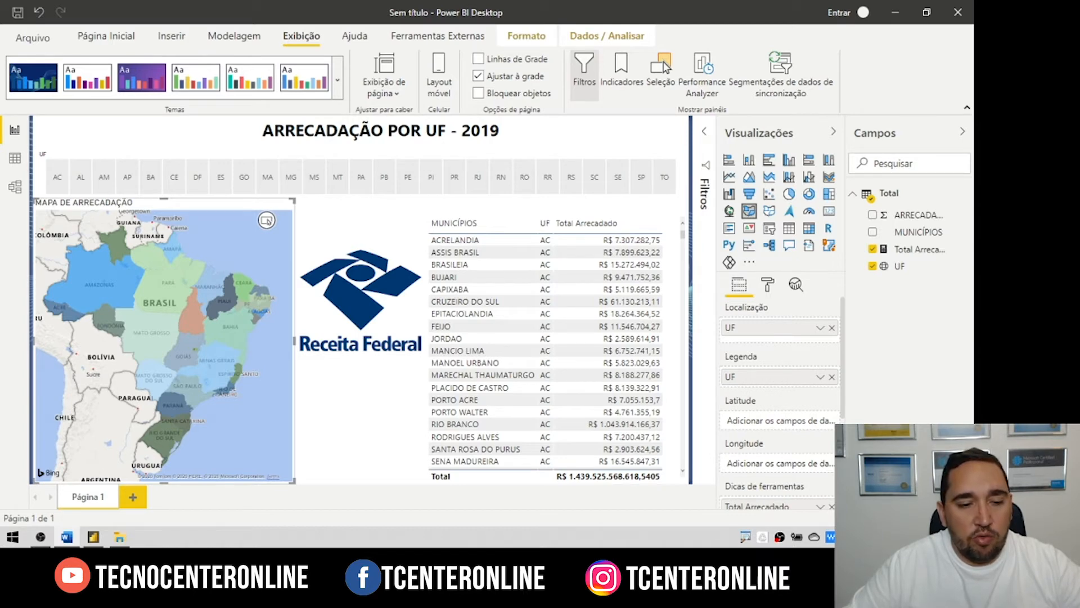
Step: Copy the Total table from the data view to the clipboard
click(14, 158)
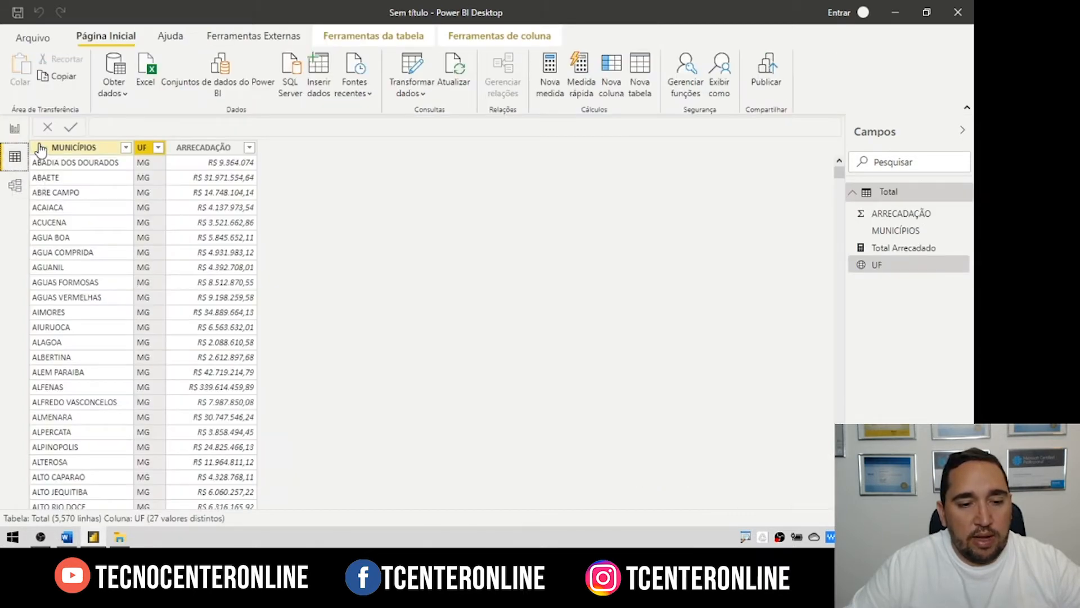
right_click(90, 149)
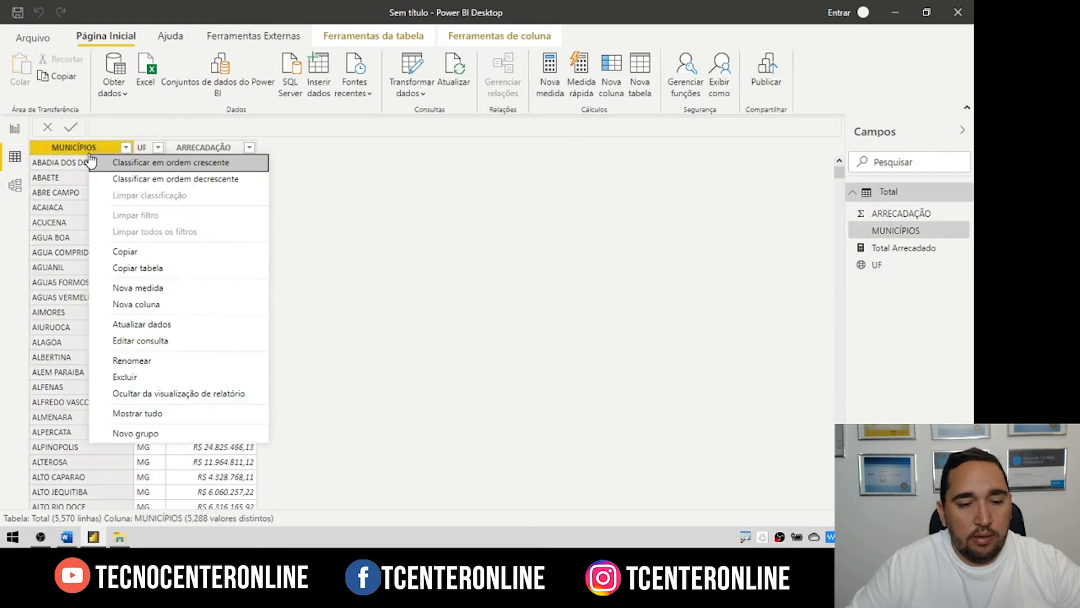
click(157, 272)
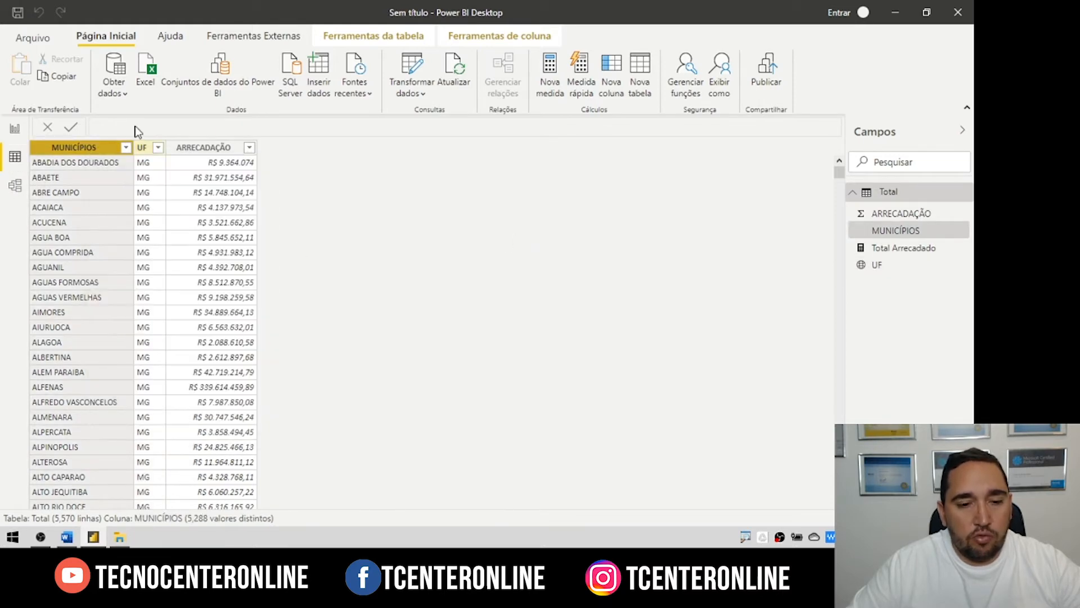
Step: Copy the entire Total query table in the Power Query editor
click(412, 66)
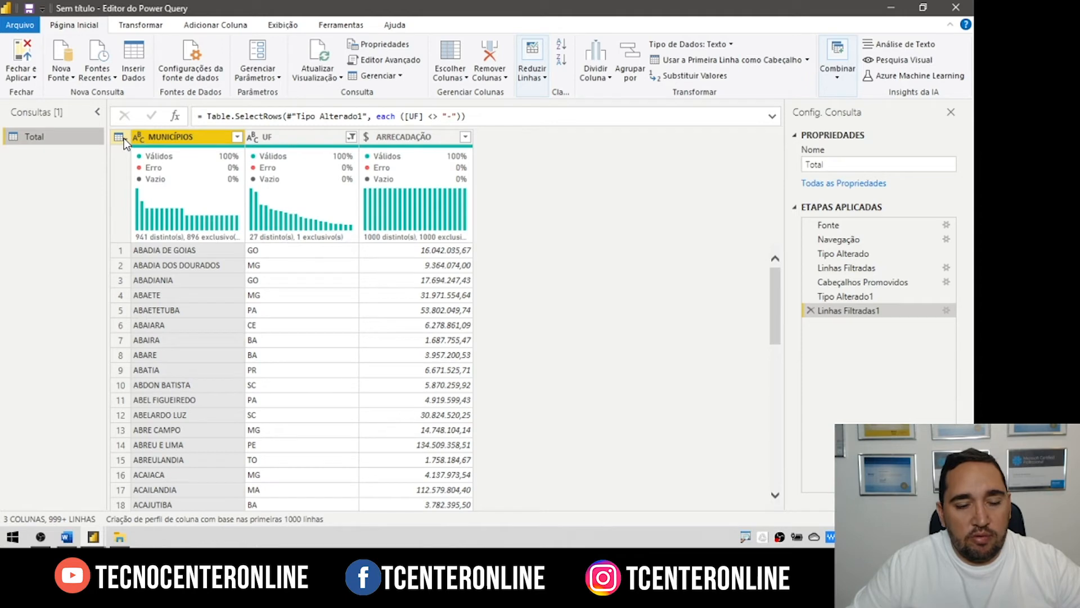
click(119, 137)
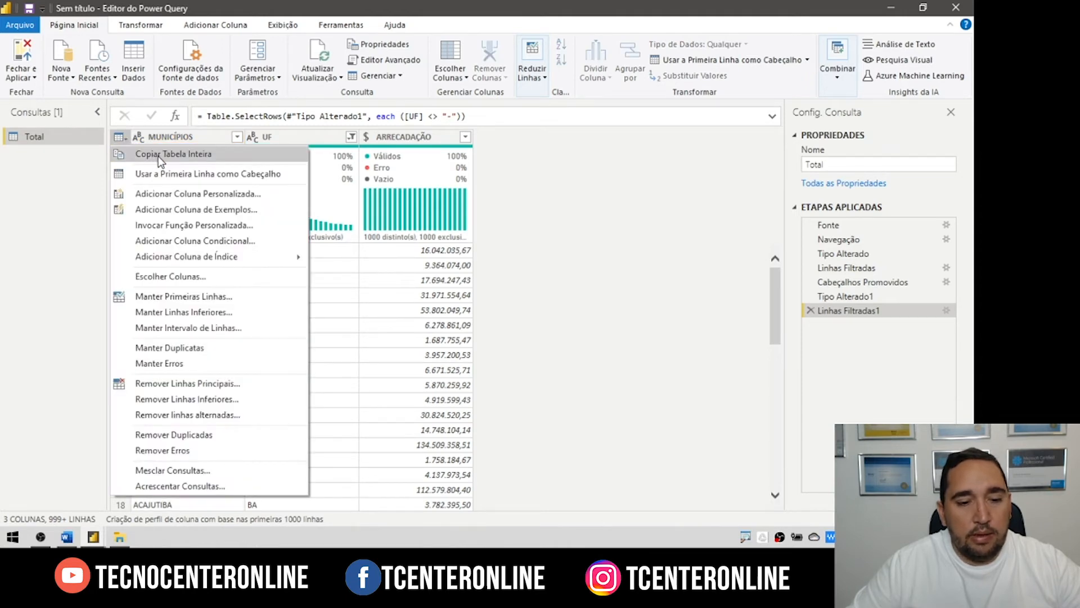
click(158, 154)
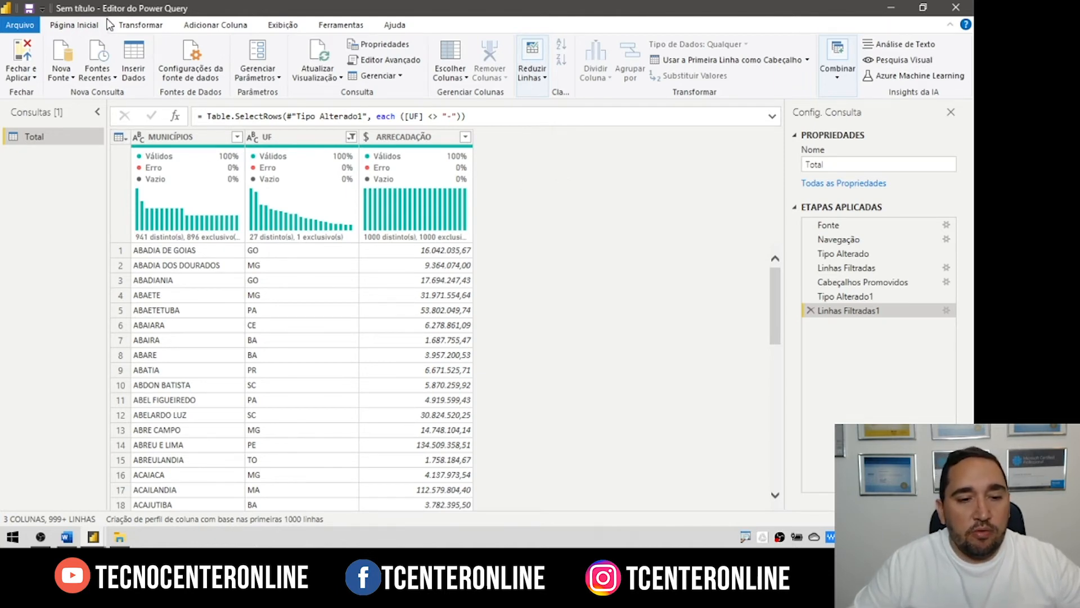
Step: Apply the query changes with Fechar e Aplicar
click(145, 27)
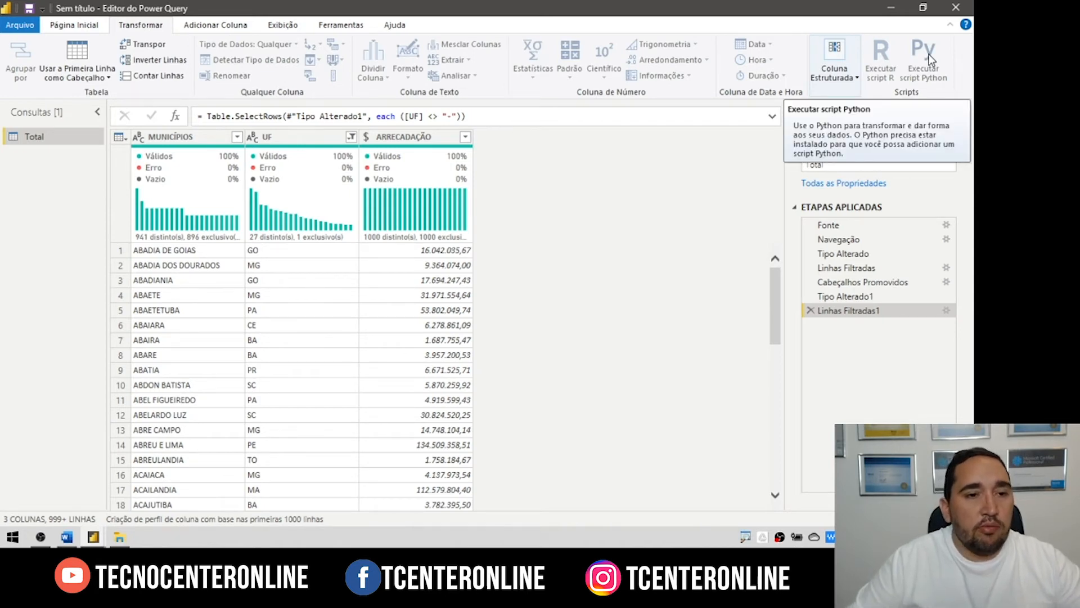
click(73, 25)
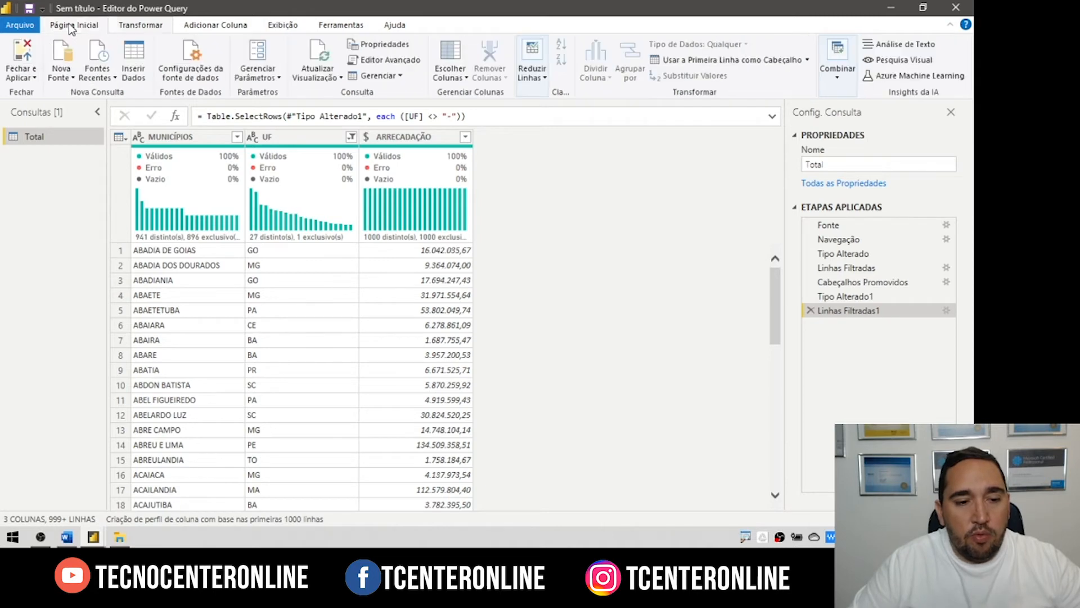
click(22, 57)
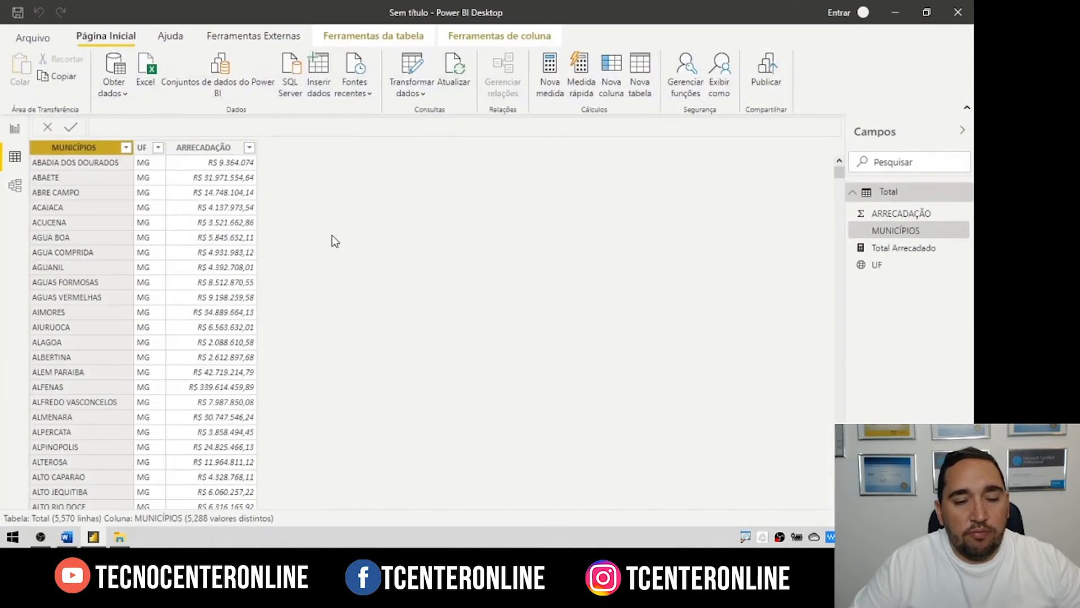
Step: Return to the report page and show the Ferramentas Externas tools, including DAX Studio
click(14, 129)
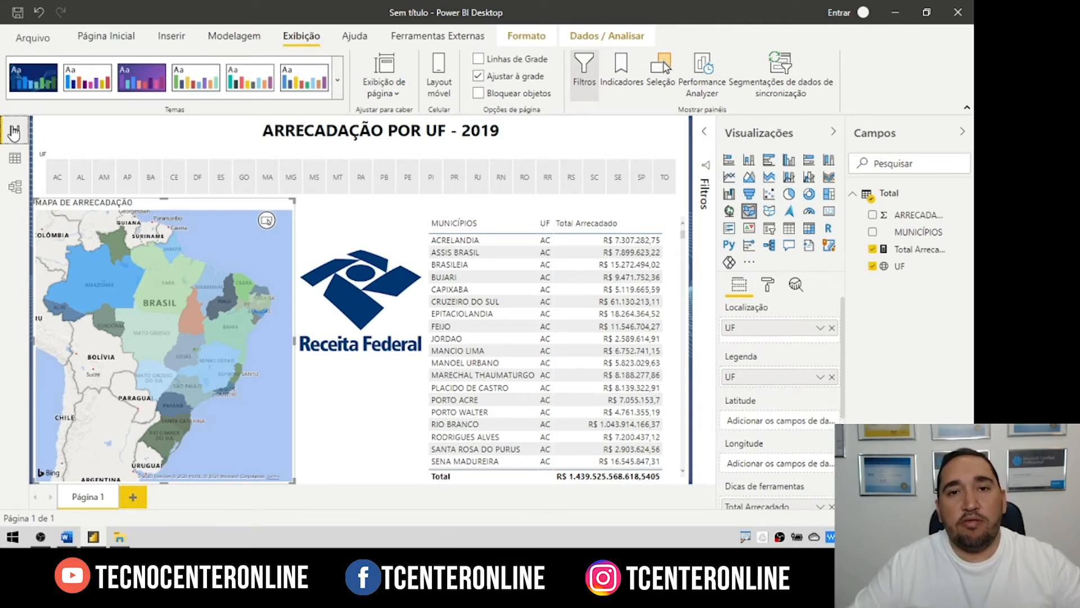
click(438, 36)
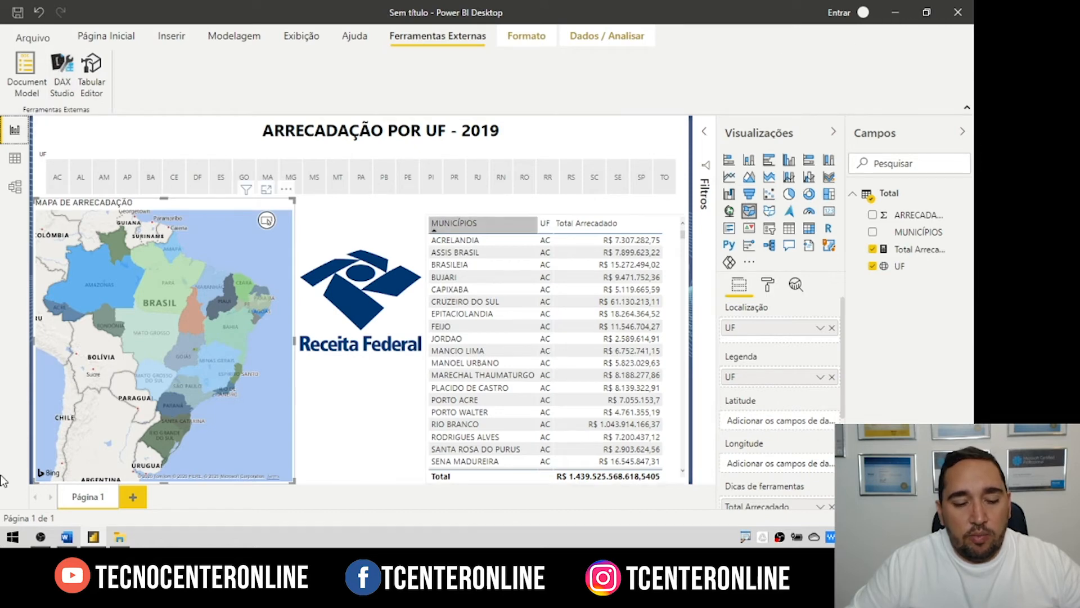
Step: Launch DAX Studio, connect to the open PBI model, and insert 'Total' into the query
click(10, 545)
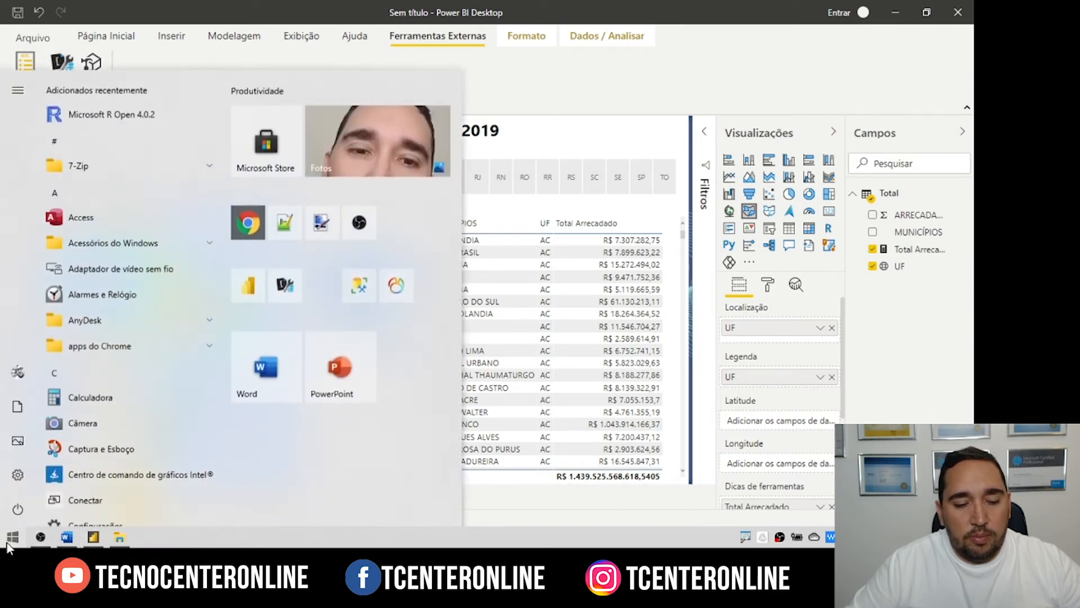
click(287, 289)
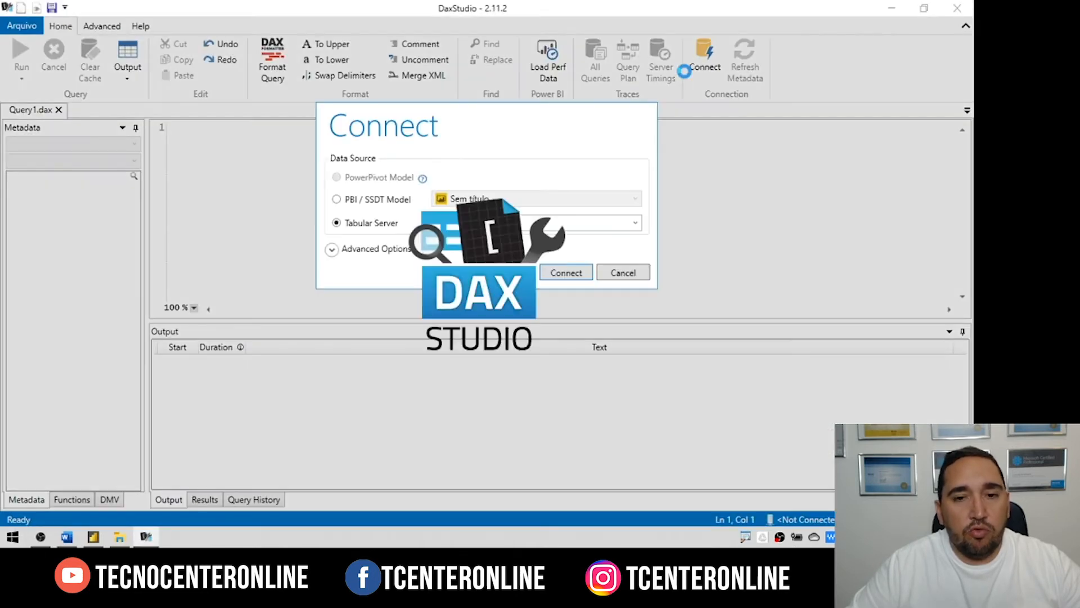
click(358, 204)
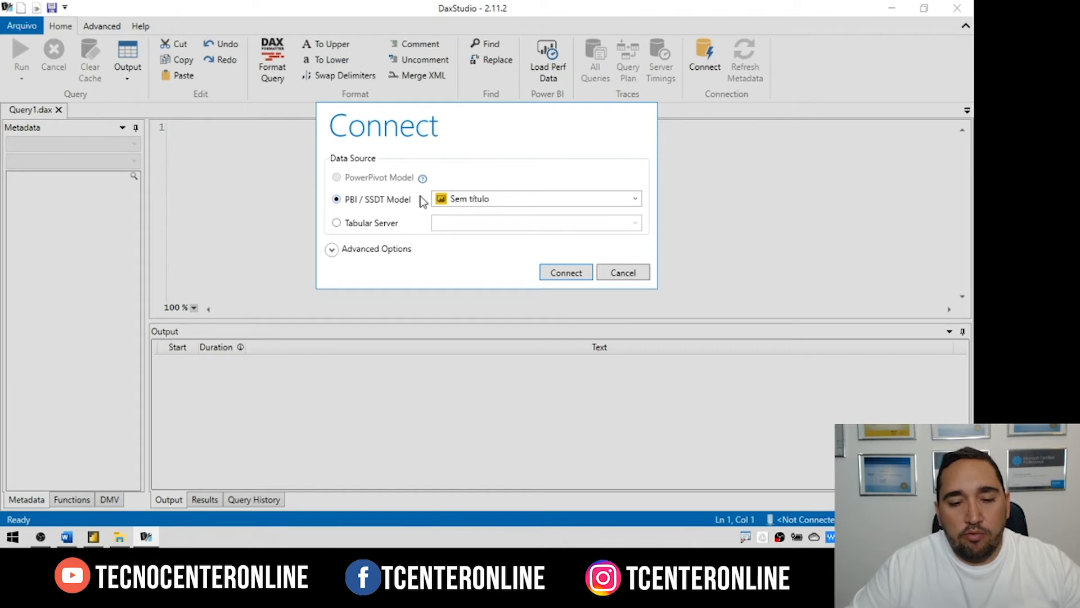
click(566, 272)
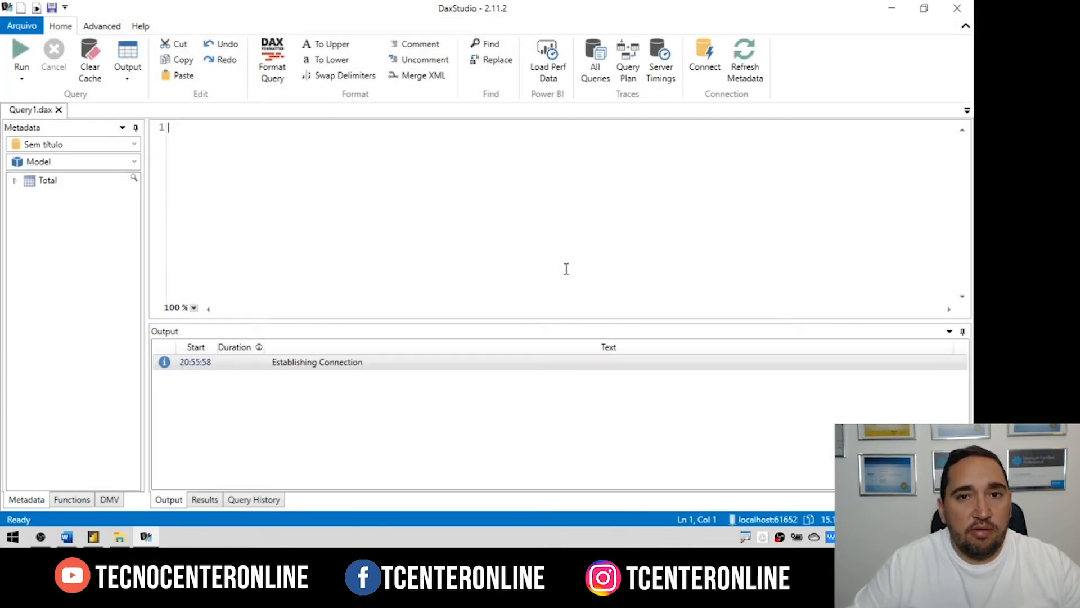
click(29, 181)
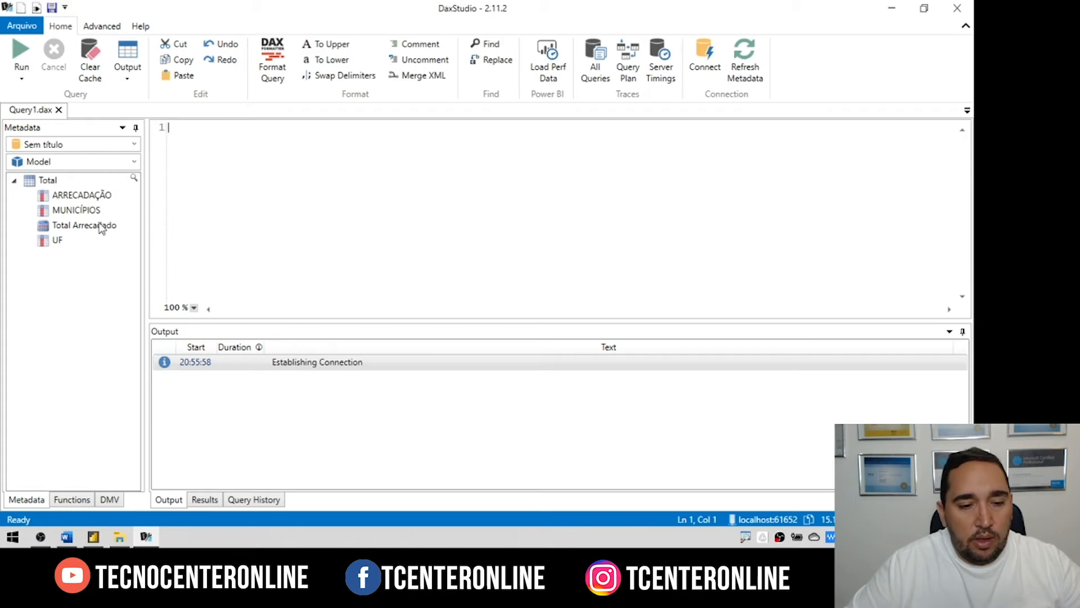
double_click(46, 182)
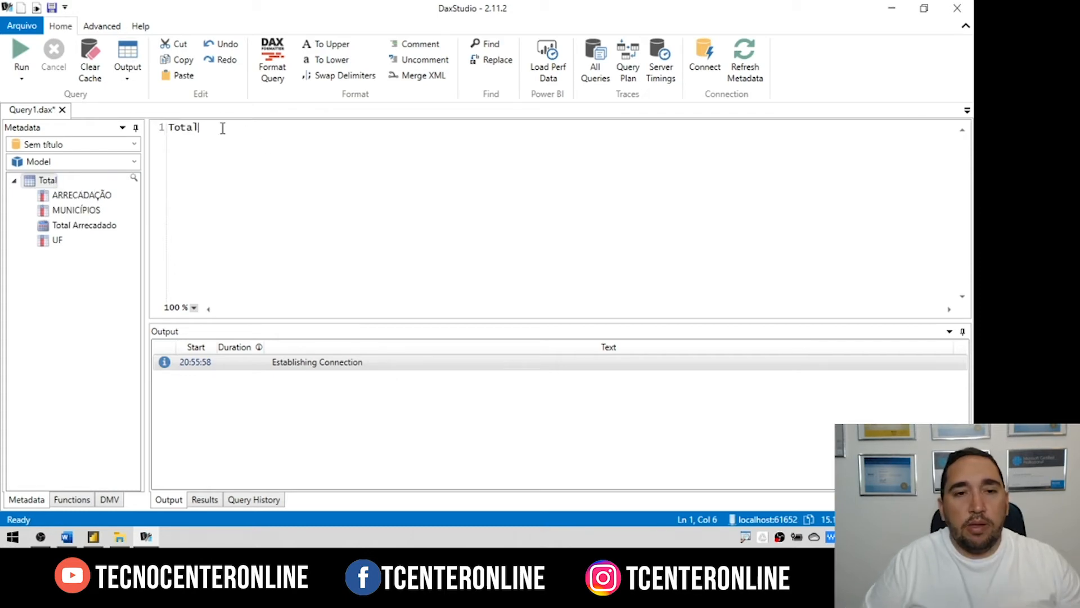
Step: Turn the query into 'EVALUATE Total' and enlarge the results grid below it
key(Left)
key(Left)
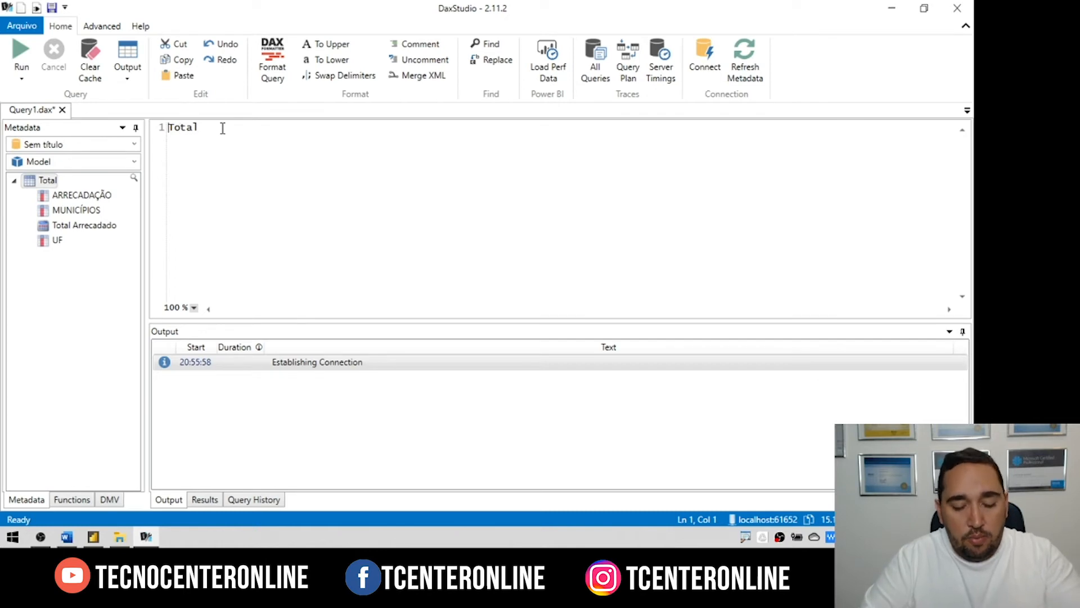
text(EVALUATE)
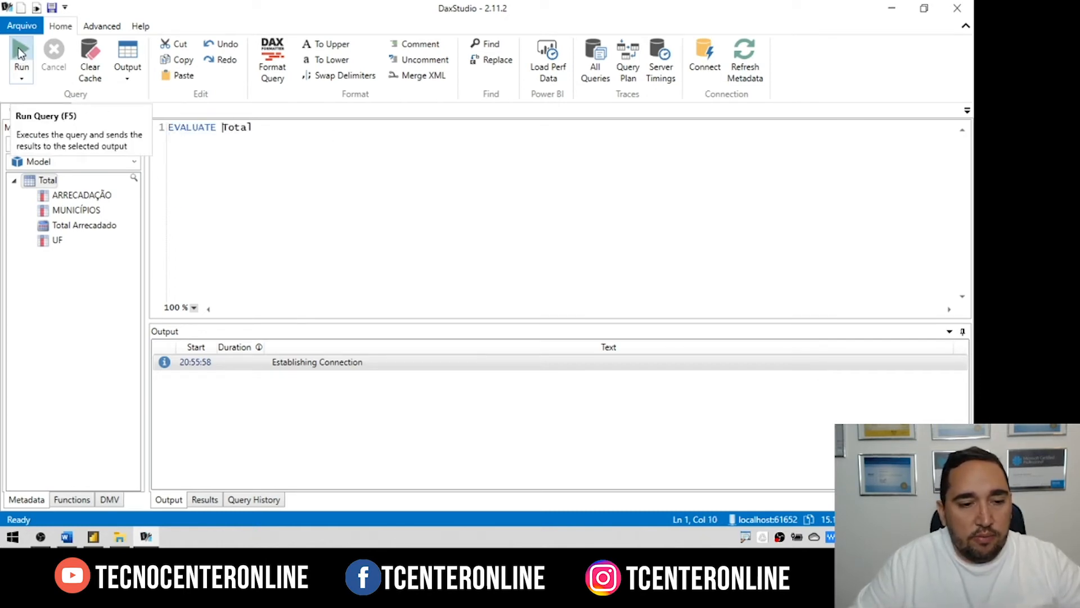
drag(415, 319, 415, 193)
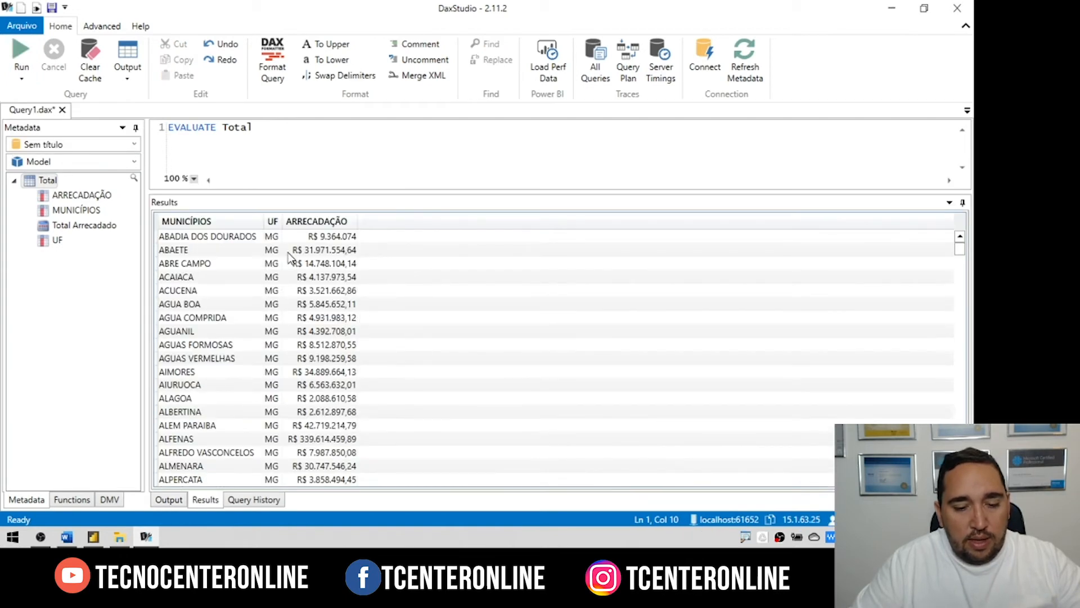
Step: Sort the results grid A to Z by MUNICÍPIOS so it starts with ABADIA DE GOIAS
click(207, 221)
right_click(207, 222)
click(213, 278)
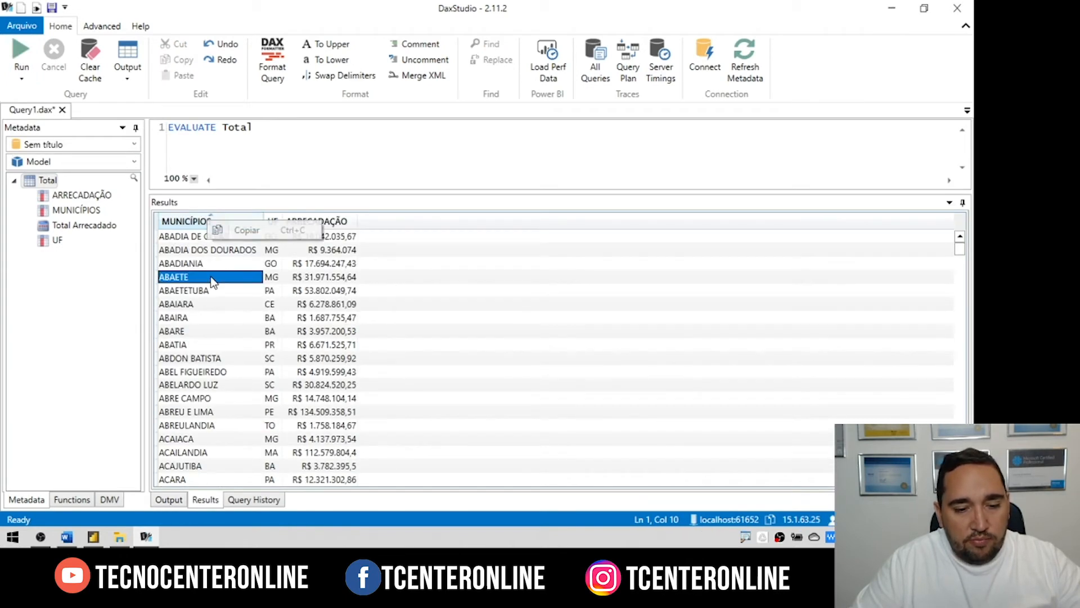
click(216, 234)
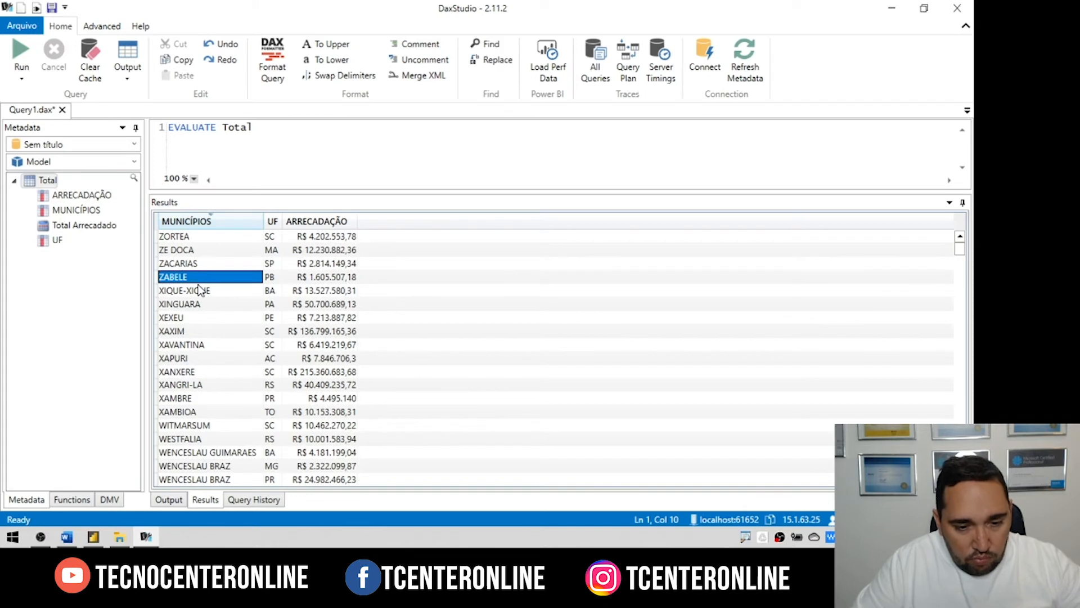
drag(206, 278, 217, 222)
click(220, 222)
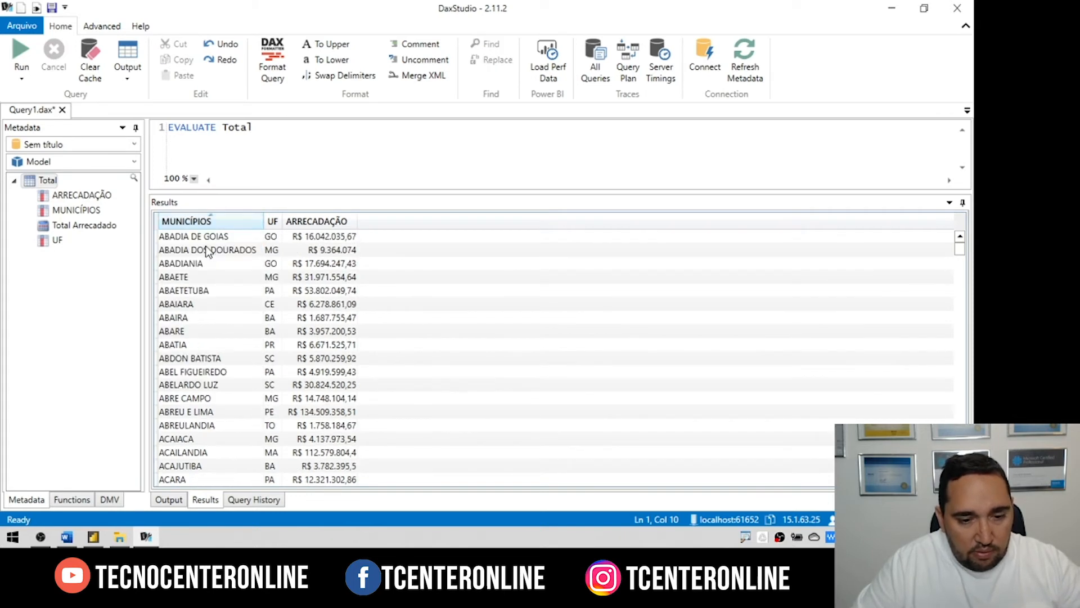
click(125, 79)
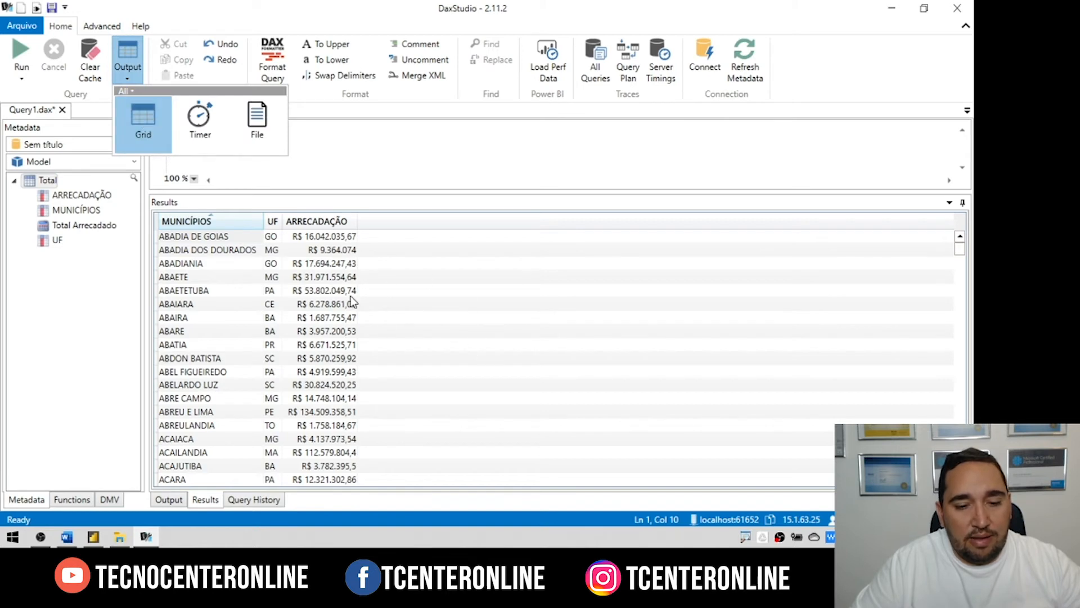
Step: Export the EVALUATE Total results to the text file DaxStudio1 and open its folder
click(269, 110)
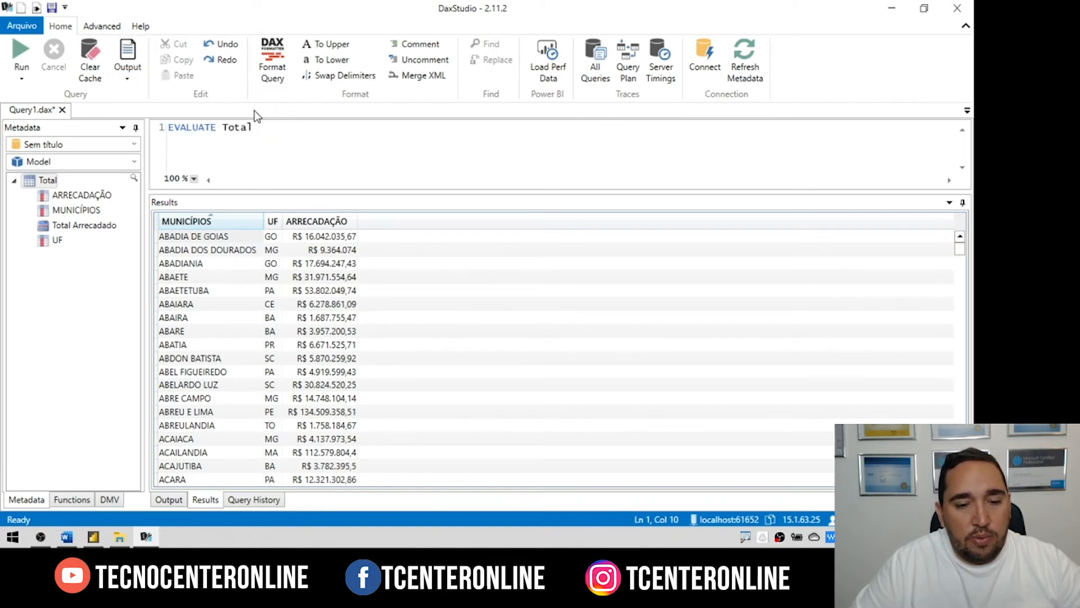
click(18, 50)
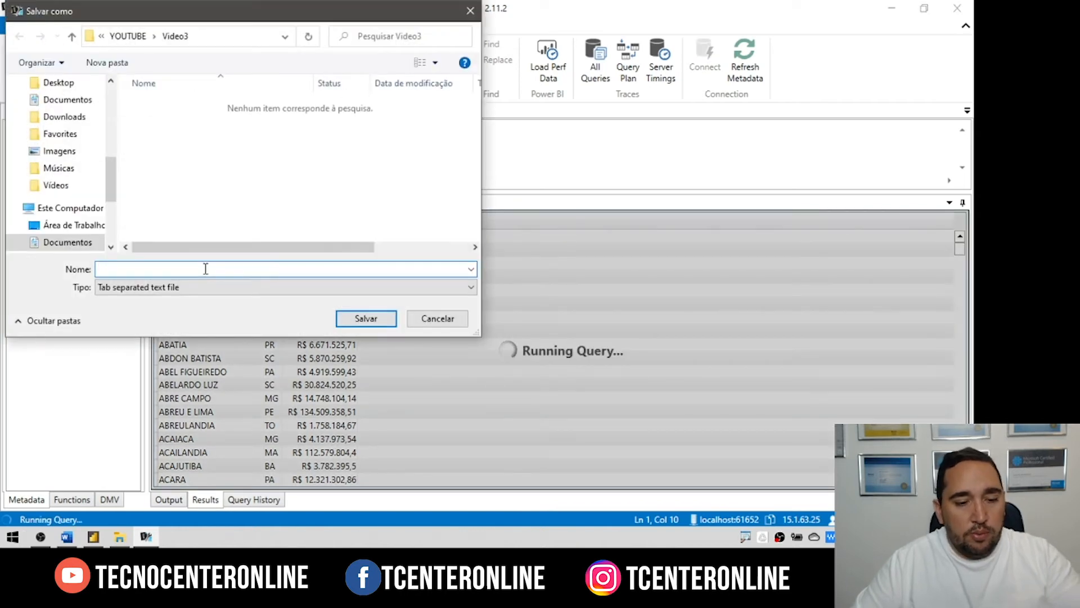
text(DaxStudio1)
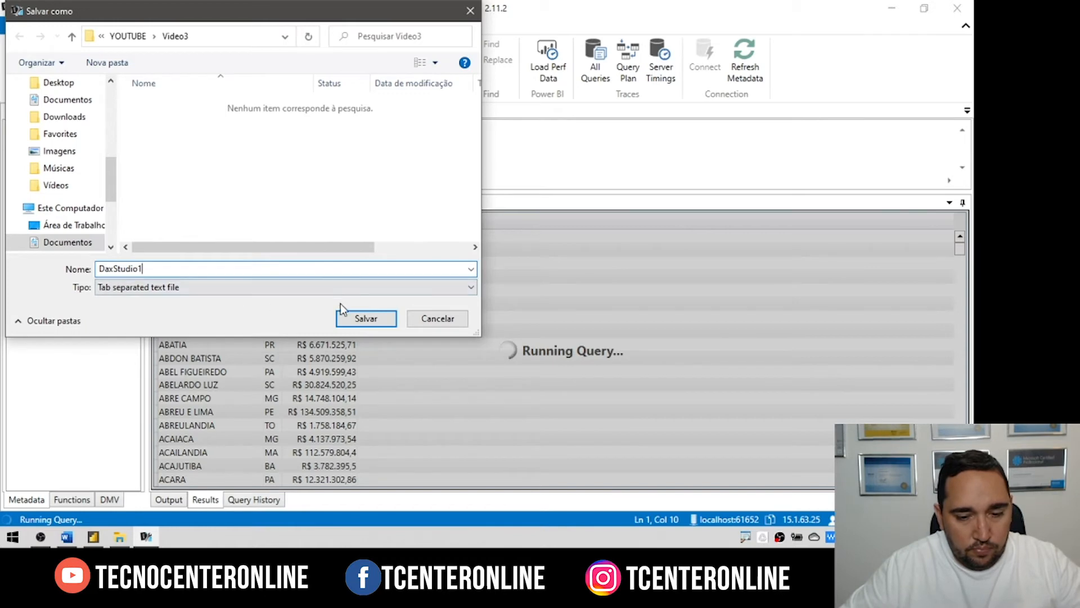
click(354, 320)
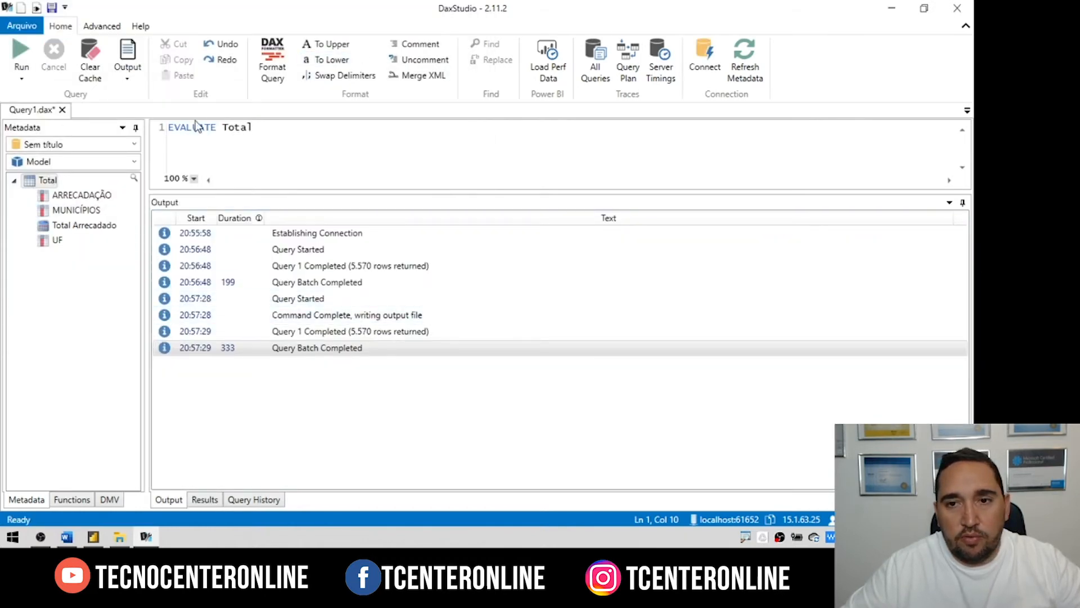
key(super+e)
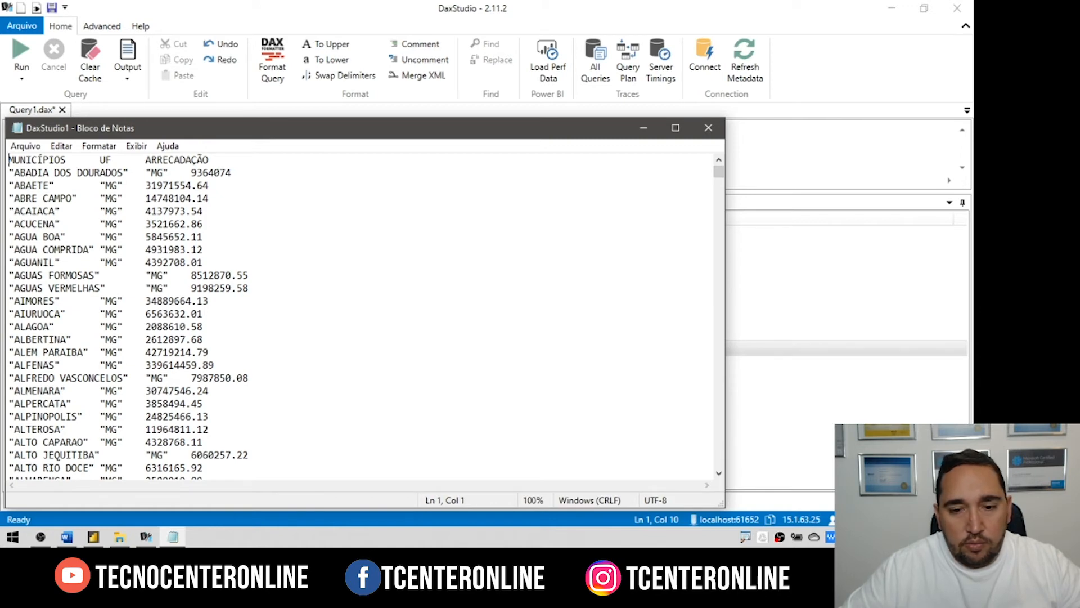
Step: Close the DaxStudio1 Notepad window, leaving query output set to File
click(708, 127)
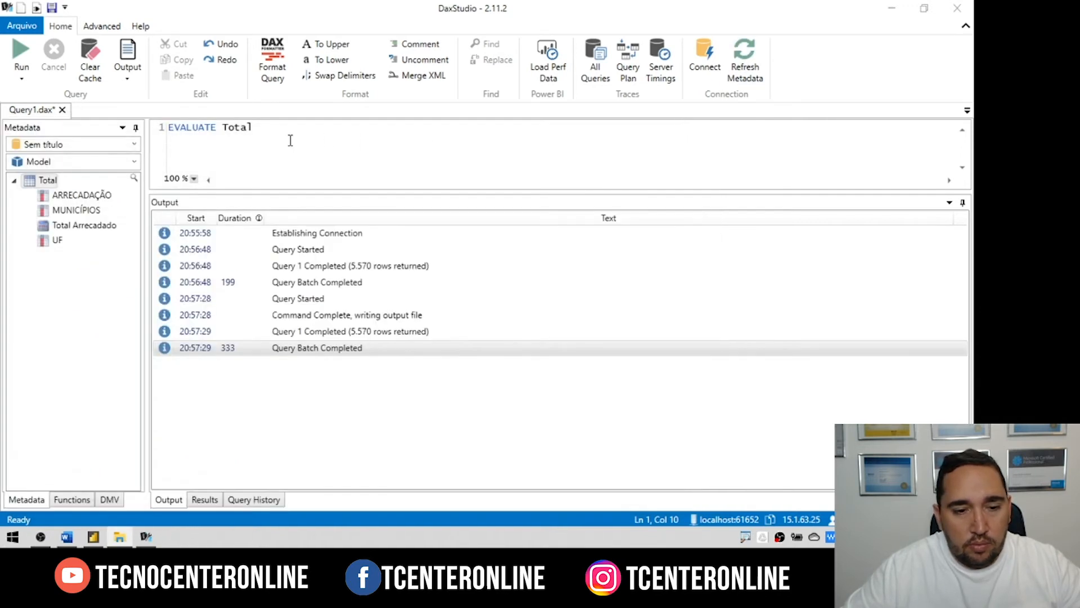
click(130, 81)
click(257, 127)
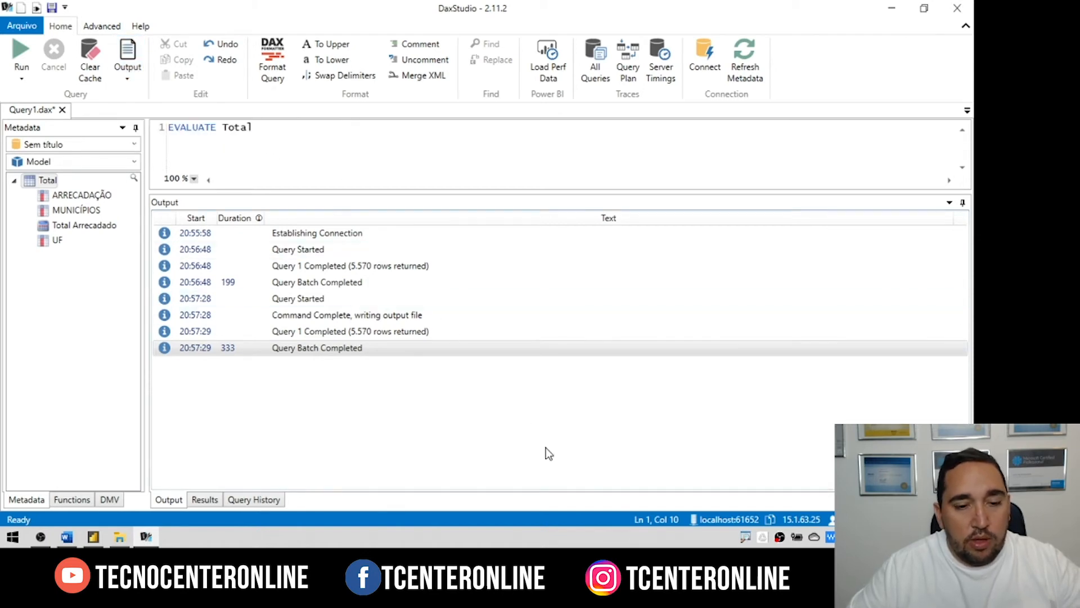
Step: Erase the EVALUATE Total query and return to the Power BI report
drag(272, 134, 168, 131)
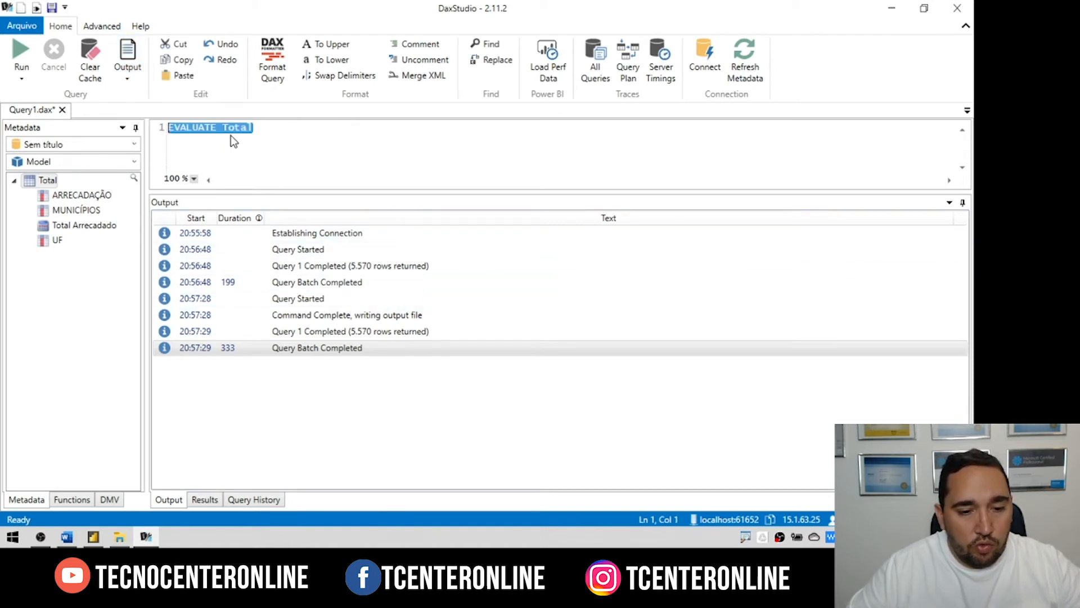
key(Delete)
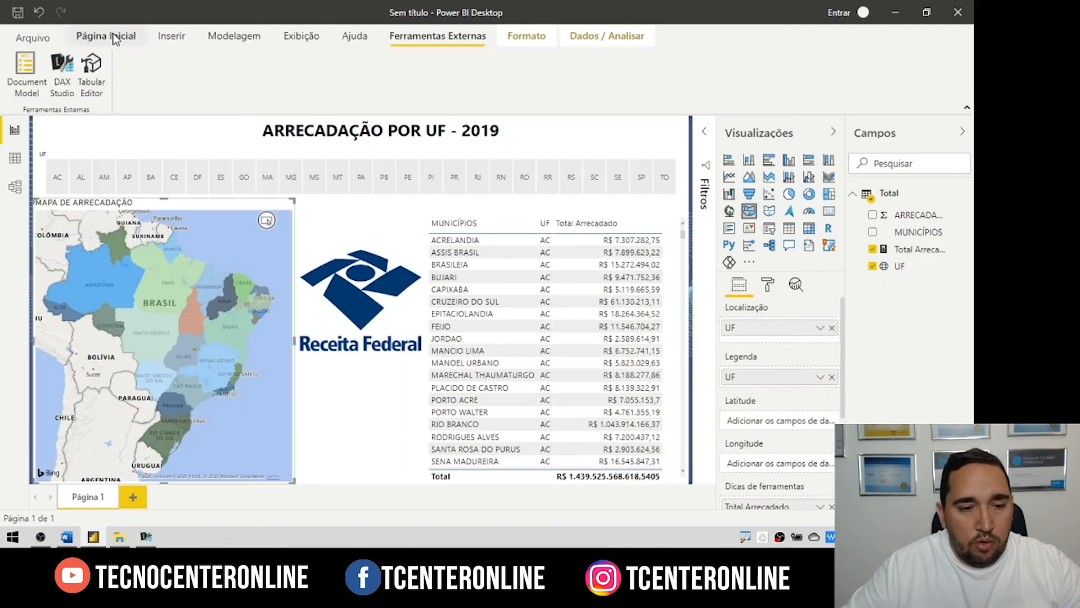
click(115, 38)
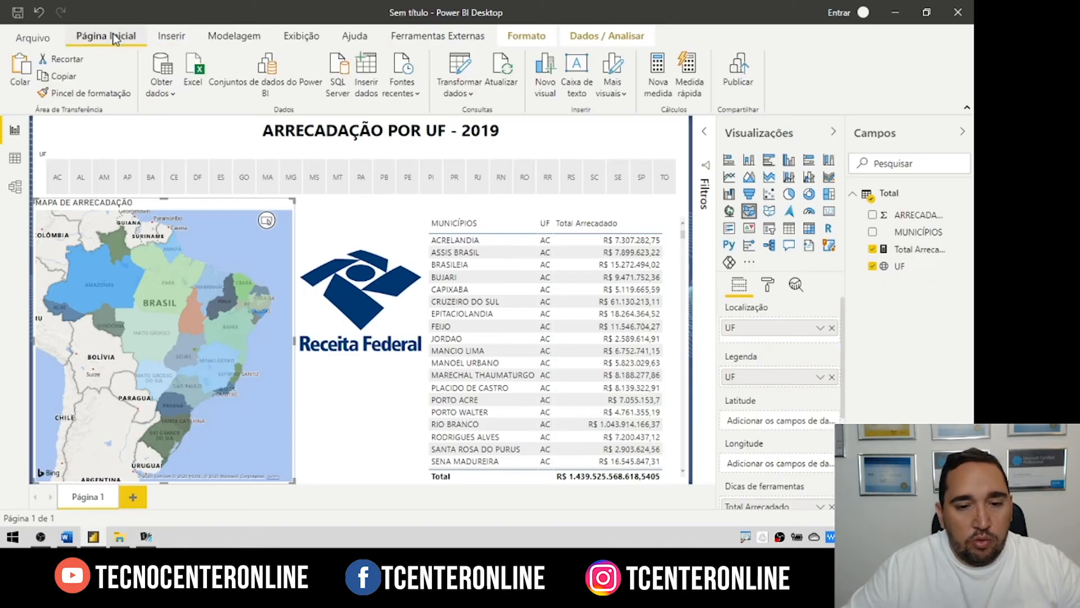
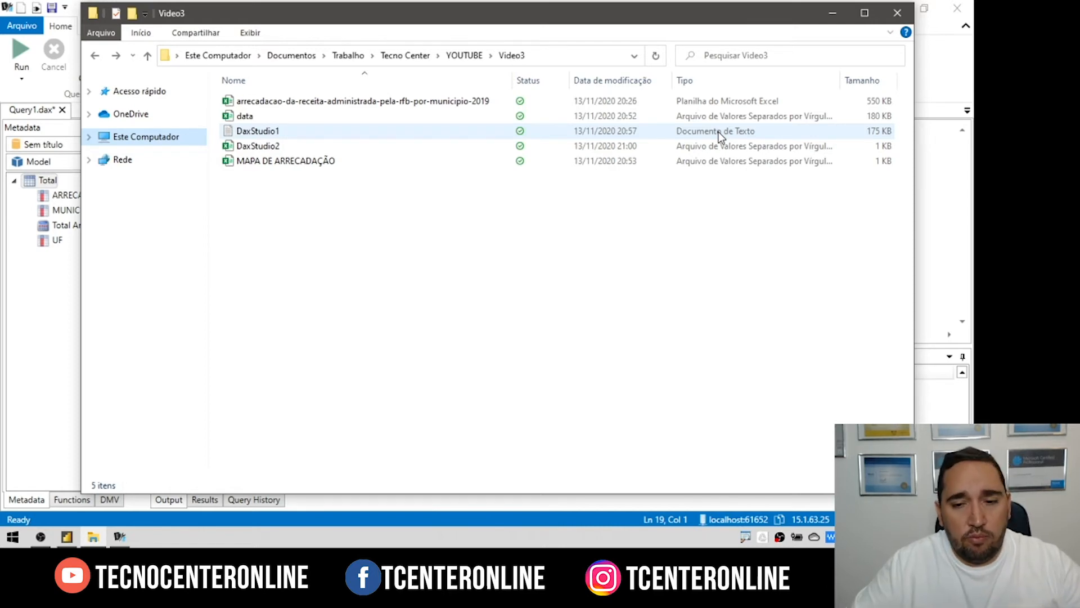
Step: Minimize the exported-files folder and DAX Studio to bring the Power BI report back
click(833, 12)
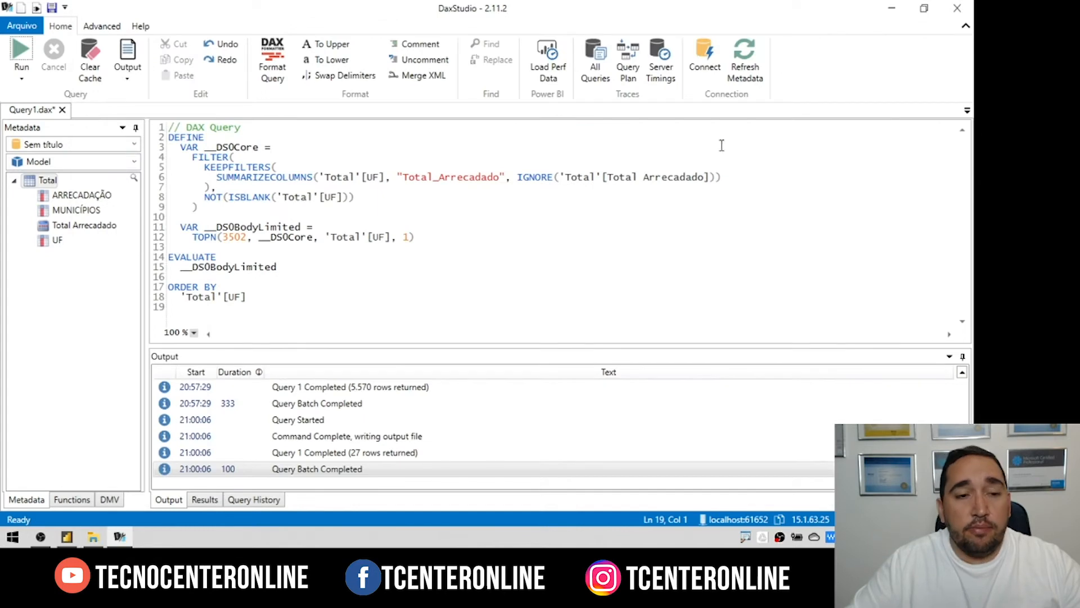
click(894, 8)
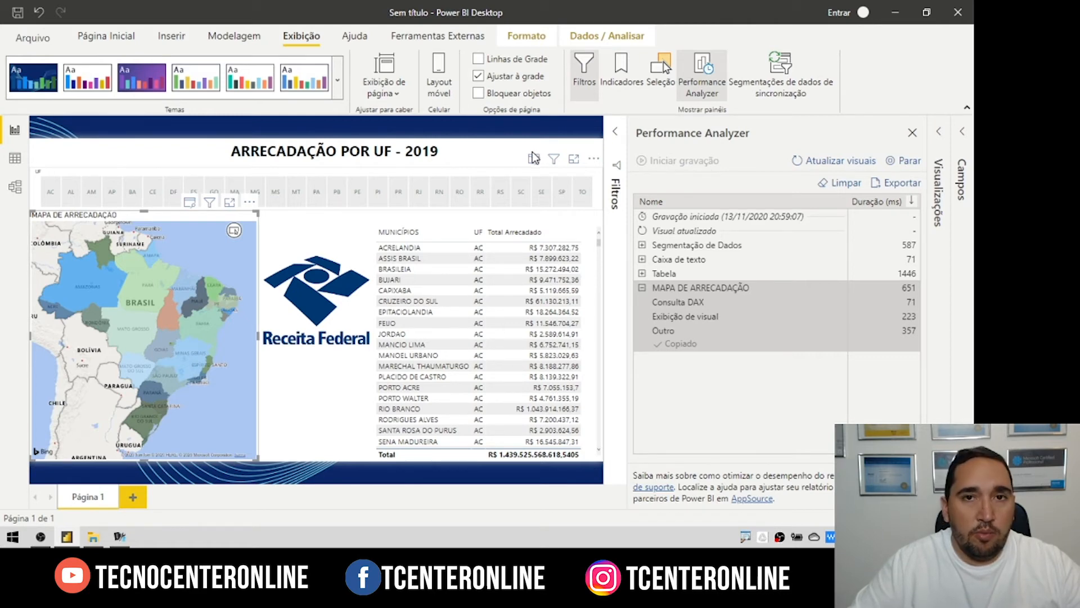
Step: Start publishing and save the report as 'Arrecadação 2019'
click(108, 35)
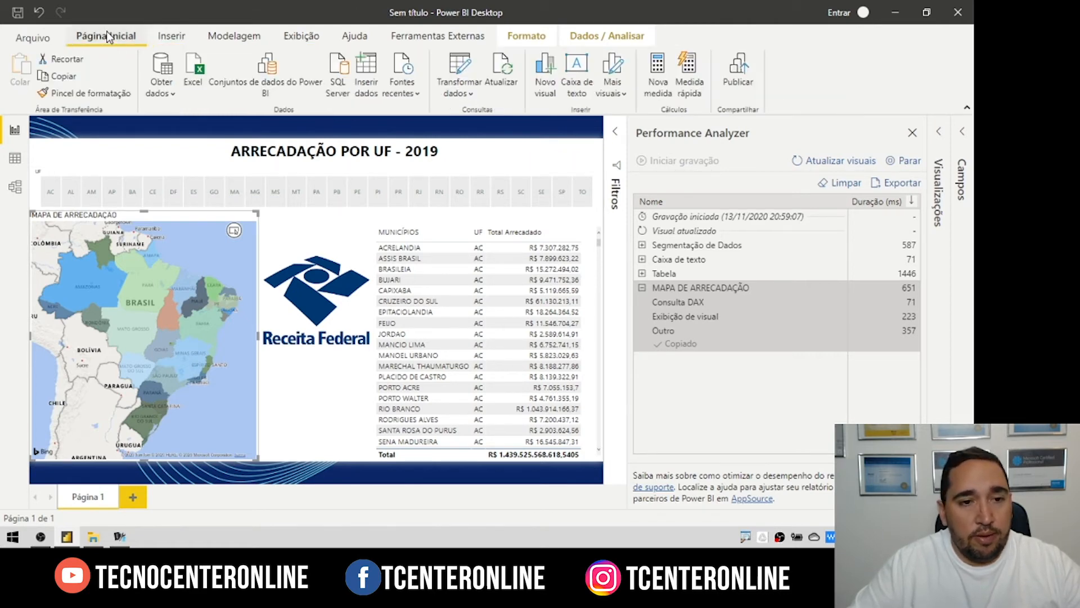
click(741, 72)
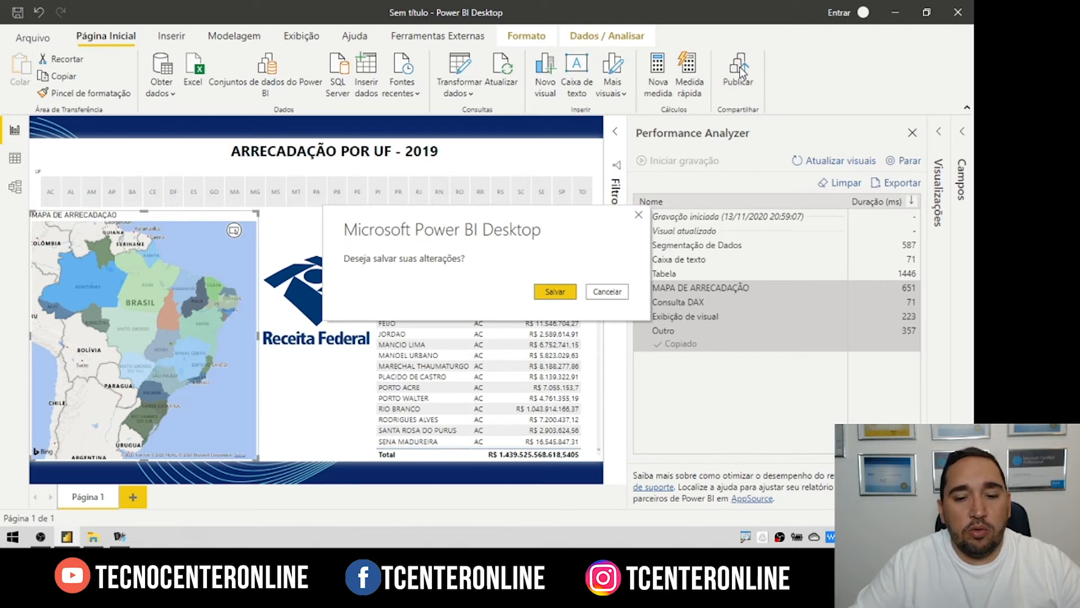
click(555, 290)
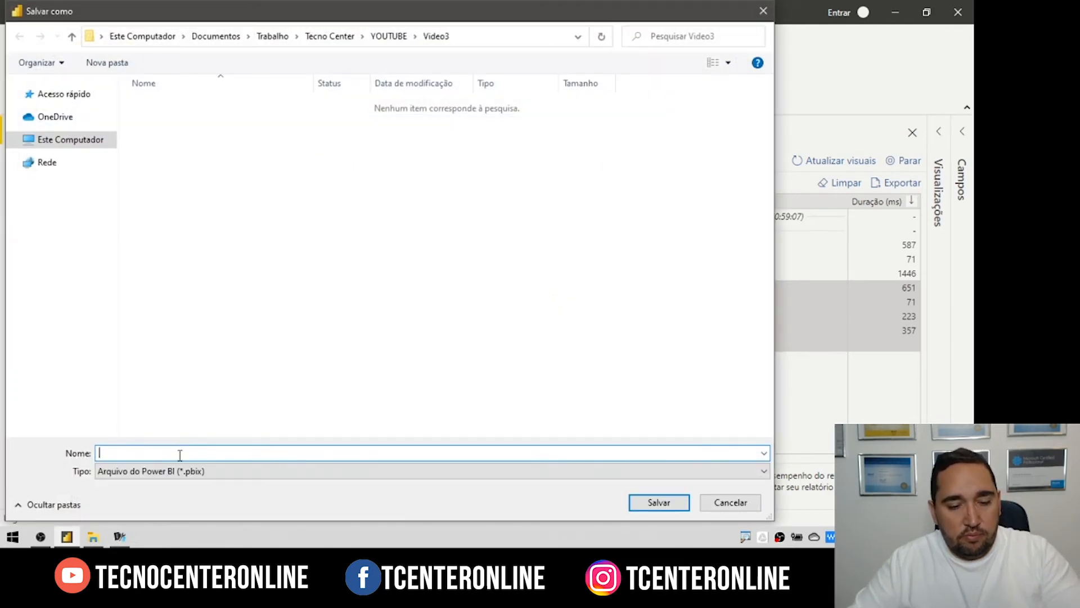
text(Arrecadação 2019)
click(673, 500)
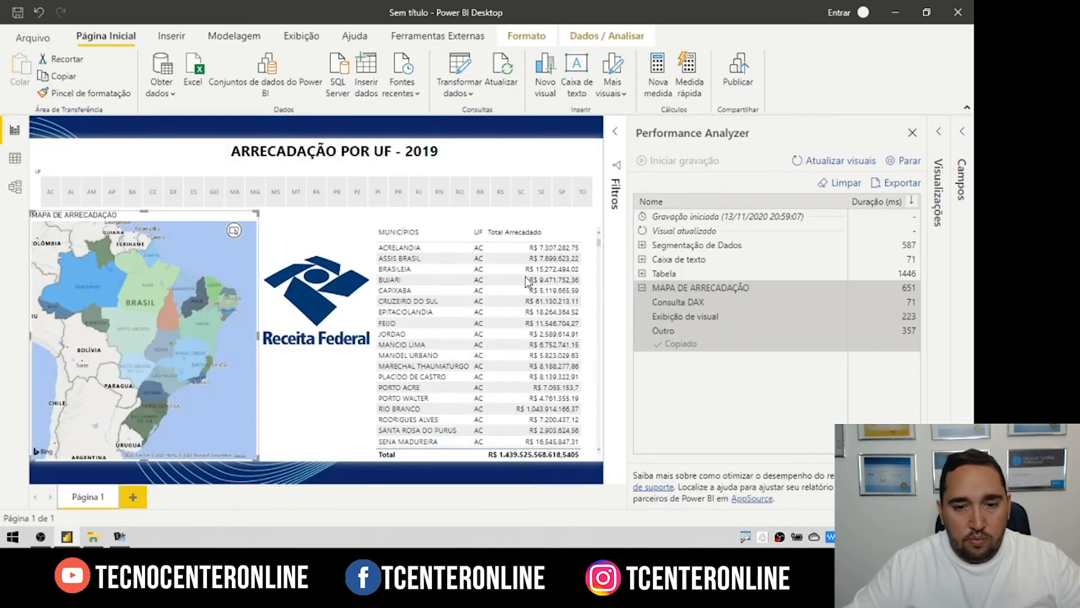
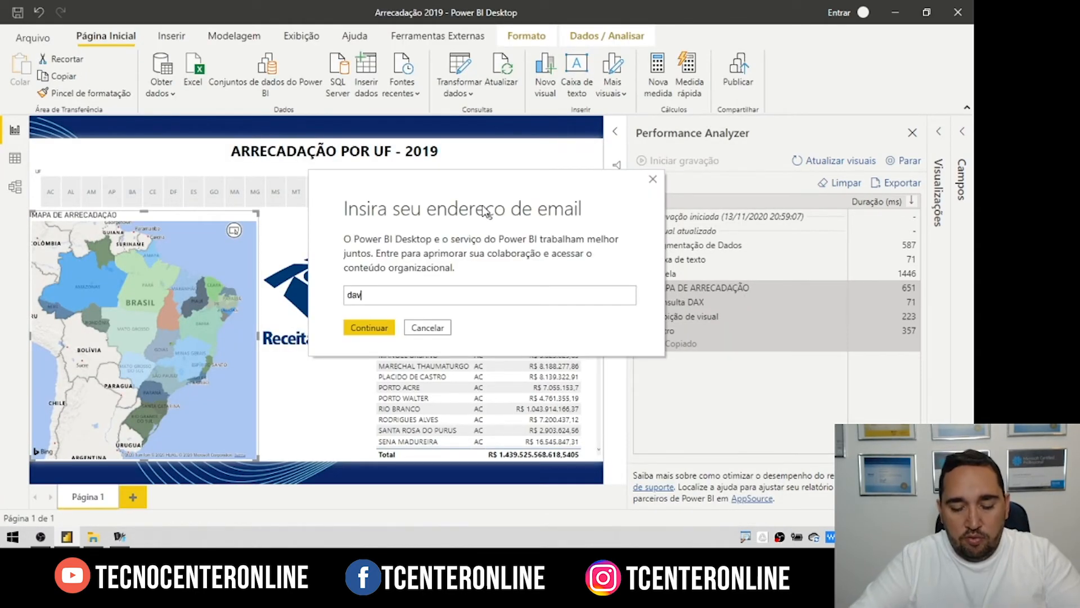
Step: Sign in to Power BI with the account e-mail
key(Return)
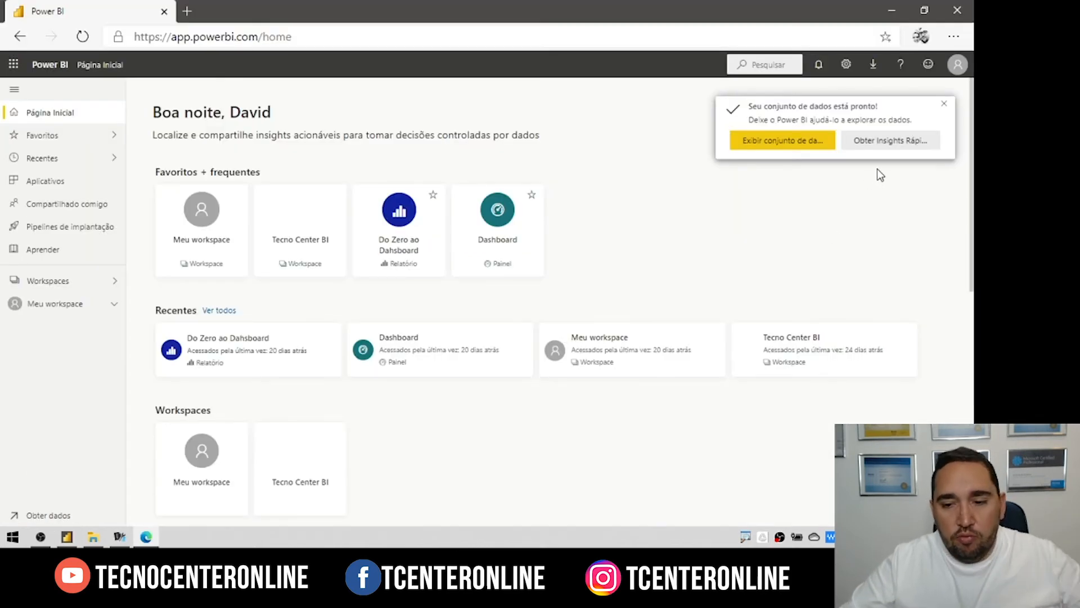
Step: Dismiss the dataset notification and open Arrecadação 2019 from Meu workspace's Conteúdo list
click(945, 104)
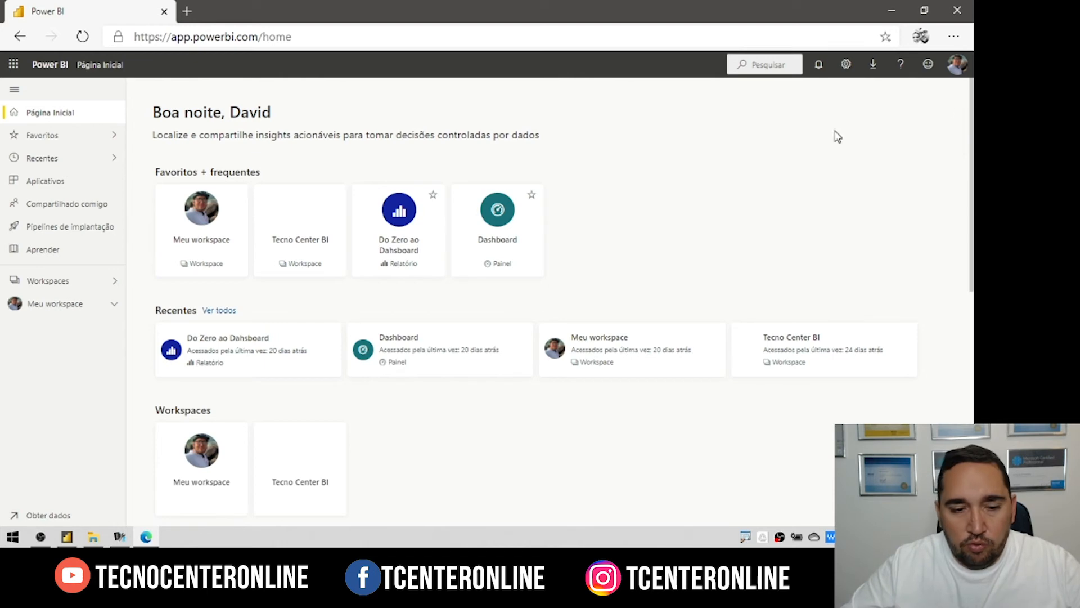
click(49, 306)
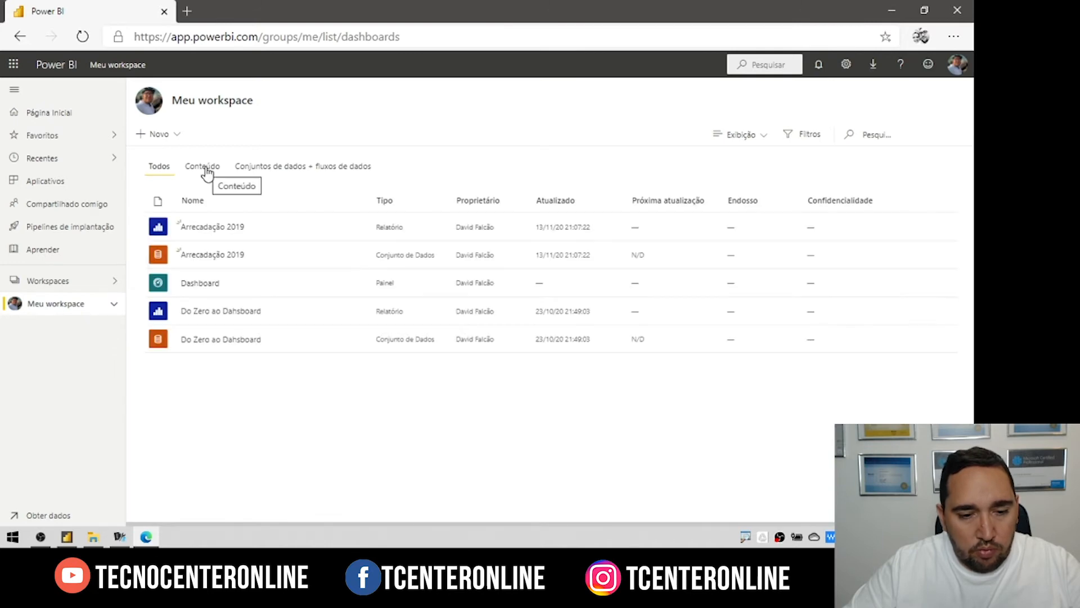
click(206, 169)
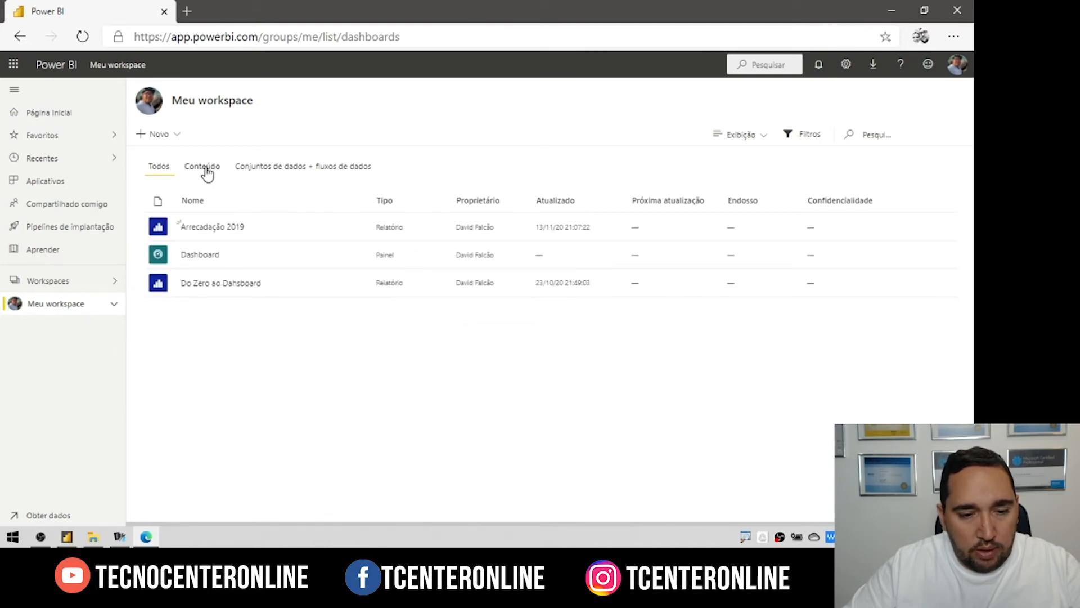
click(208, 228)
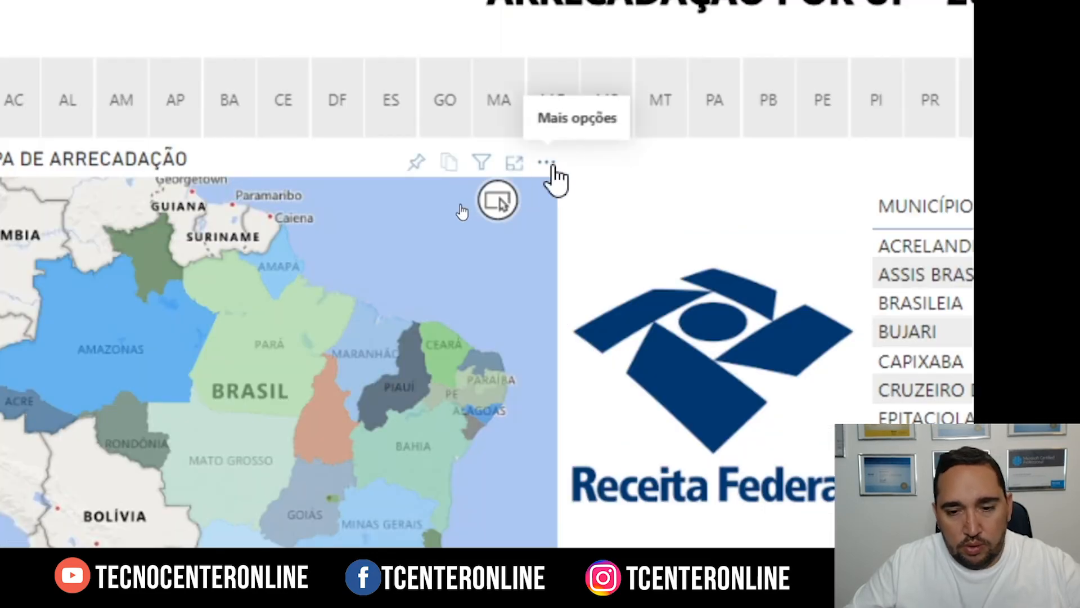
Step: Export the map visual's summarized data as .xlsx and open the downloaded workbook
click(550, 165)
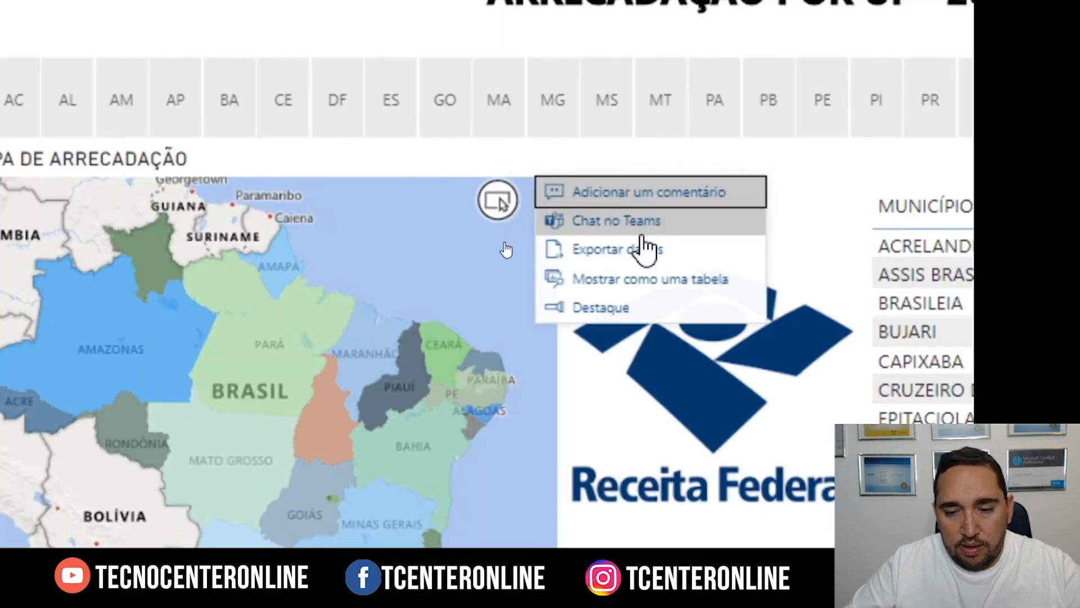
click(618, 254)
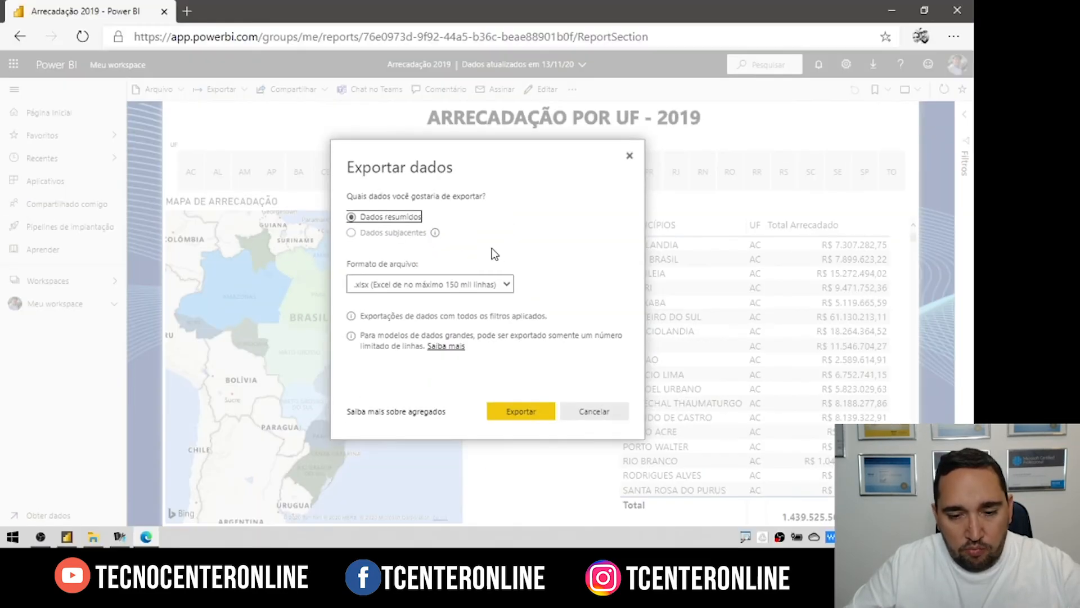
mouse_move(387, 241)
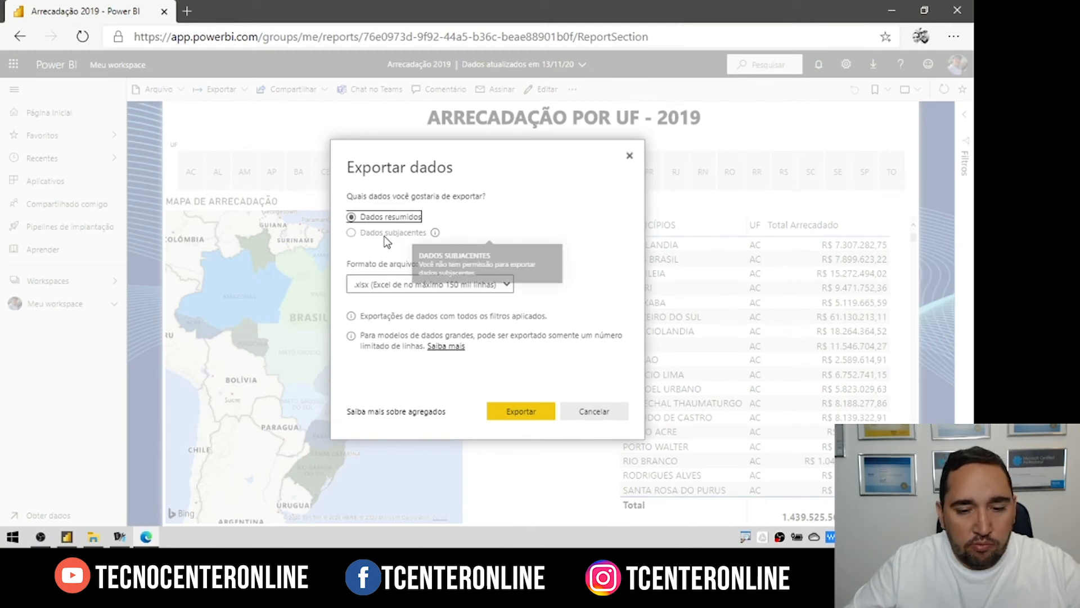
click(503, 286)
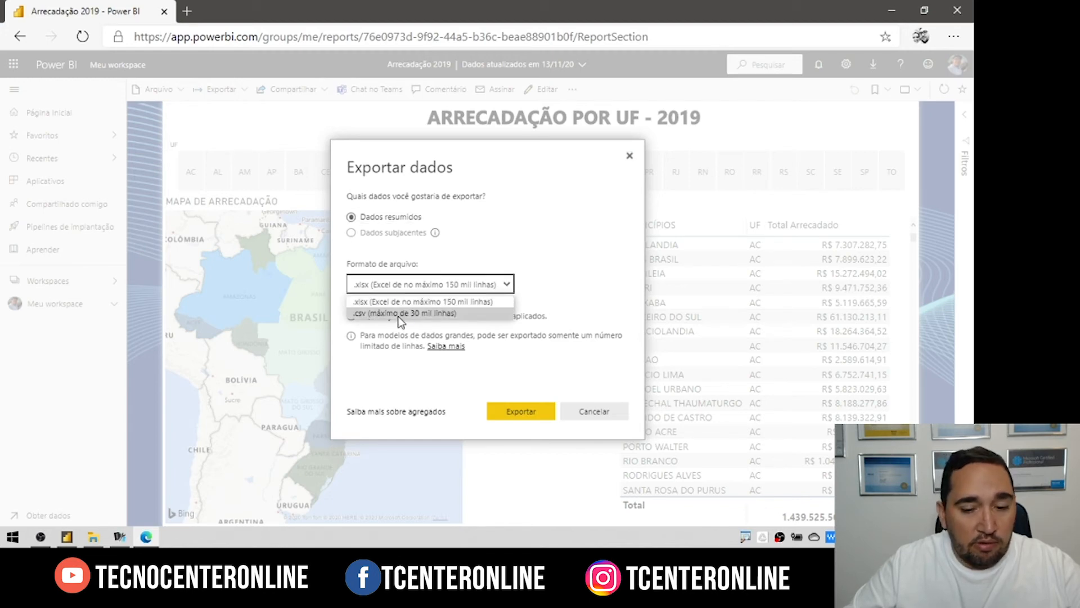
click(440, 286)
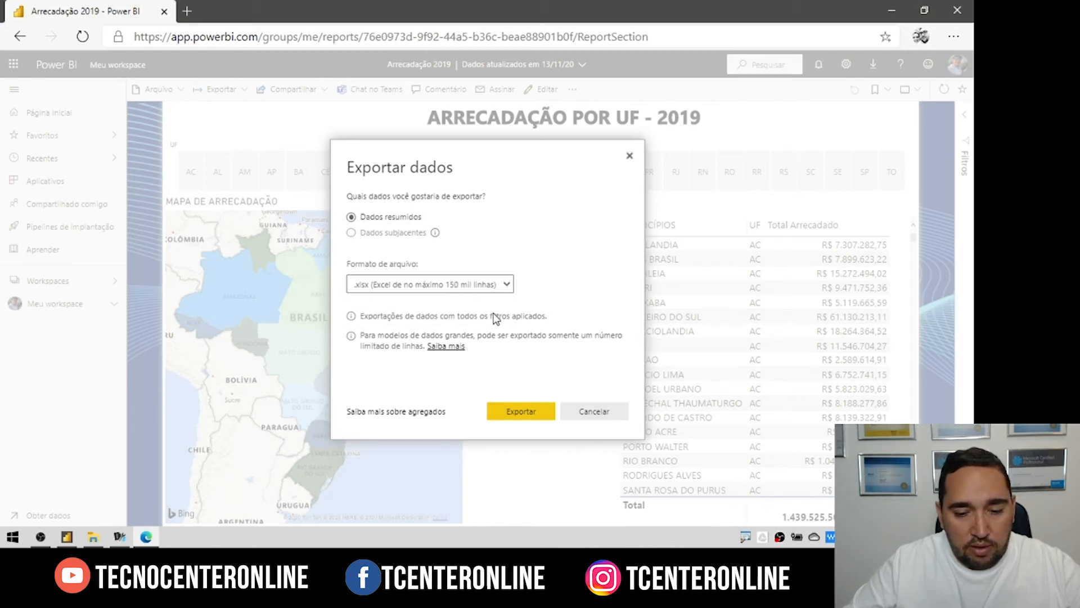
click(517, 413)
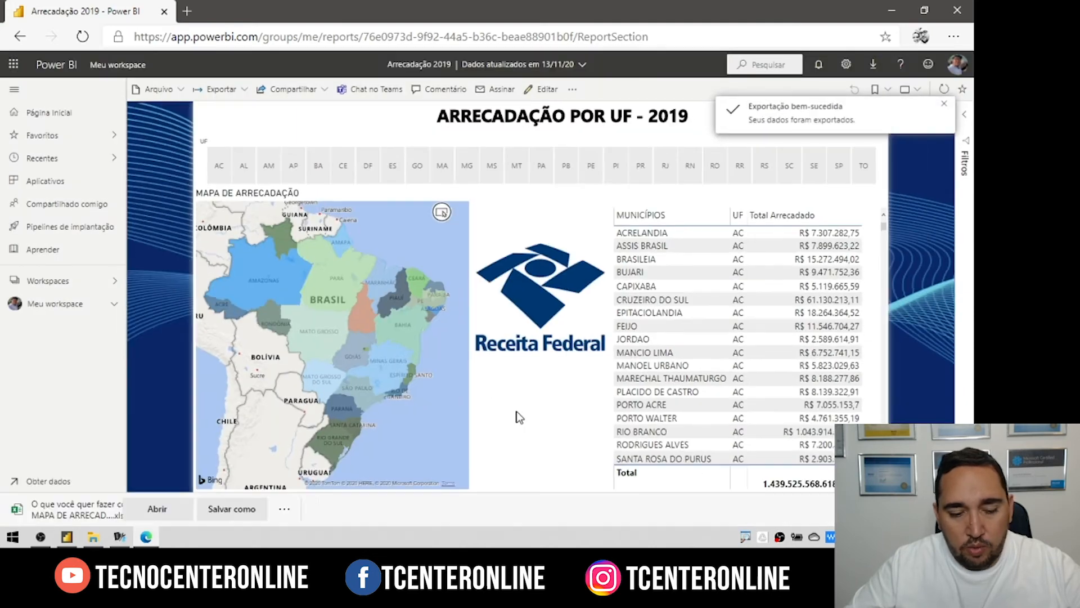
click(187, 508)
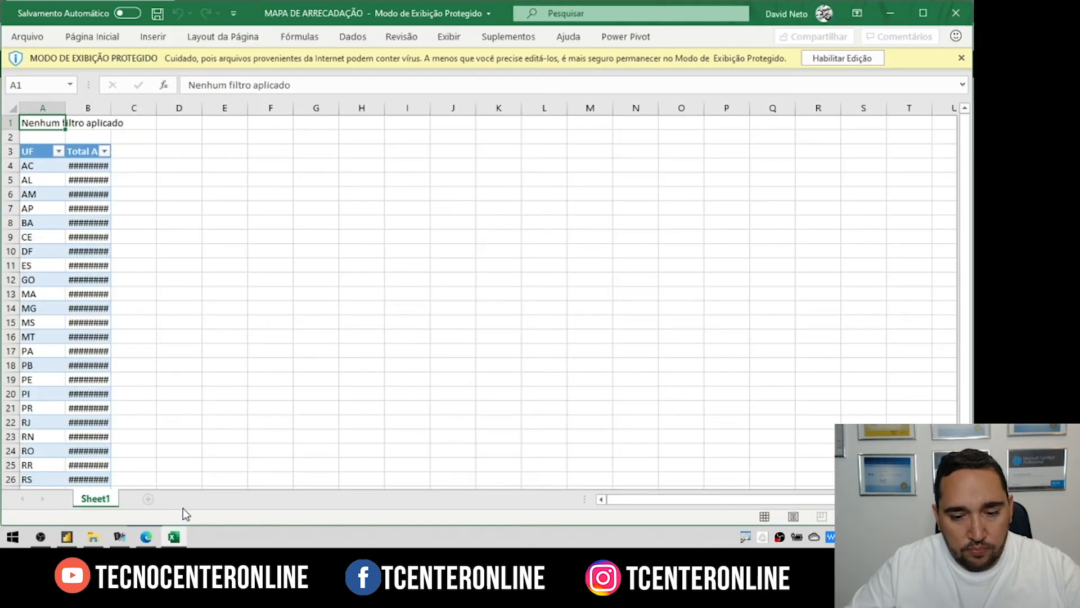
Step: Enable editing, widen column B to show Total Arrecadado, then close Excel and answer the save prompt
click(837, 60)
drag(163, 179, 190, 180)
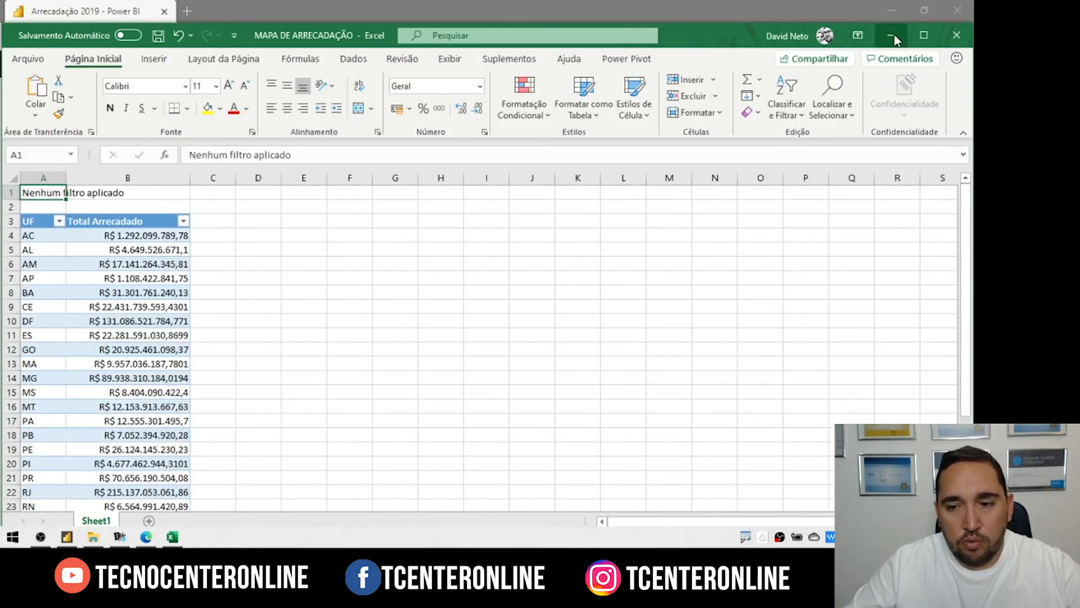
click(957, 35)
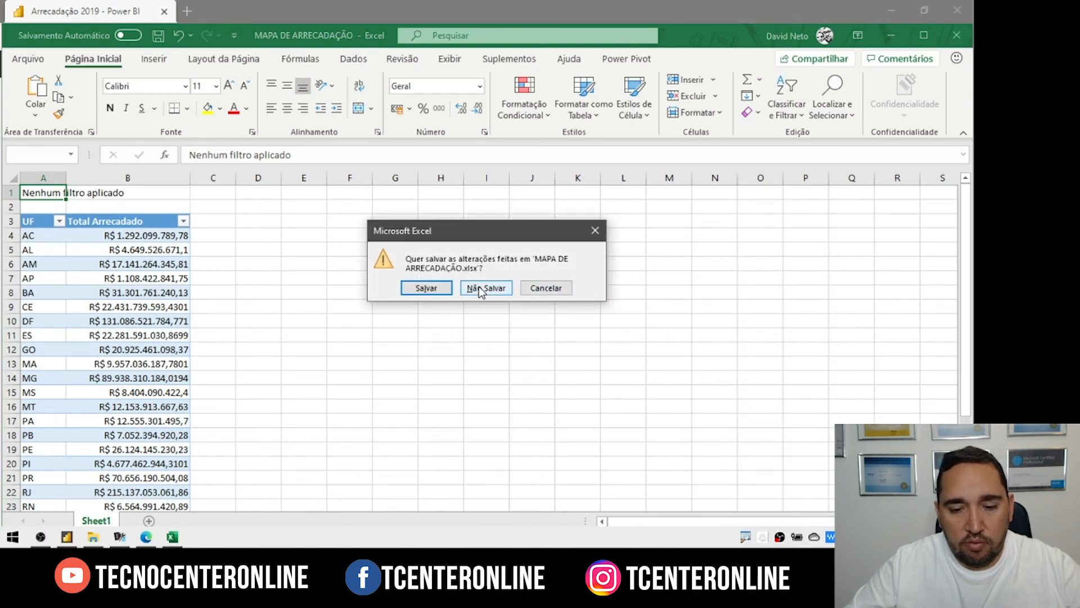
click(428, 288)
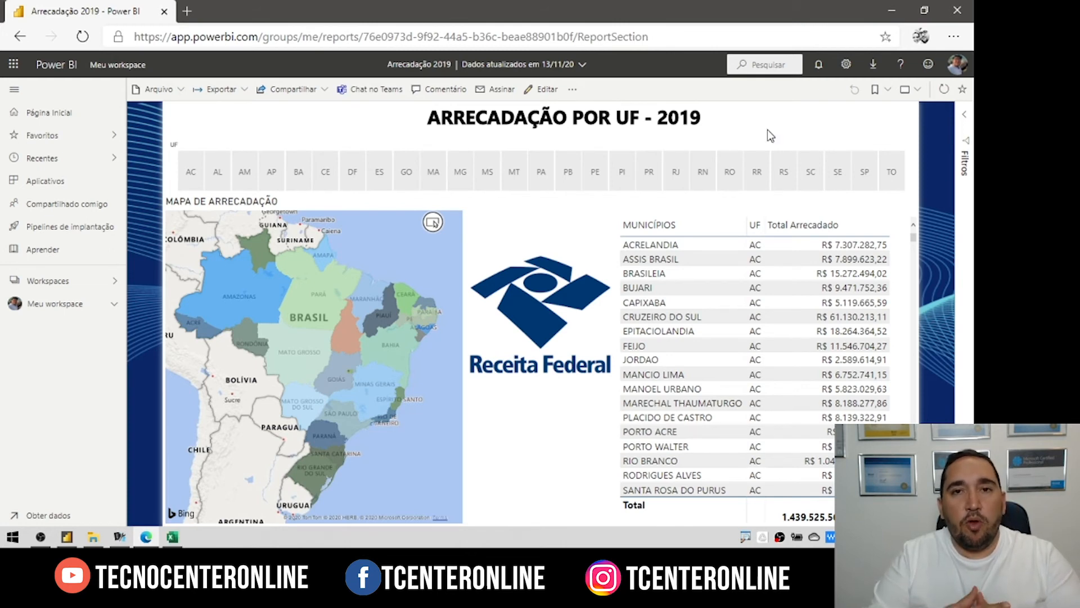
Step: Return to Meu workspace and choose 'Analisar em atualizações do Excel' from the Download menu
click(55, 284)
click(341, 219)
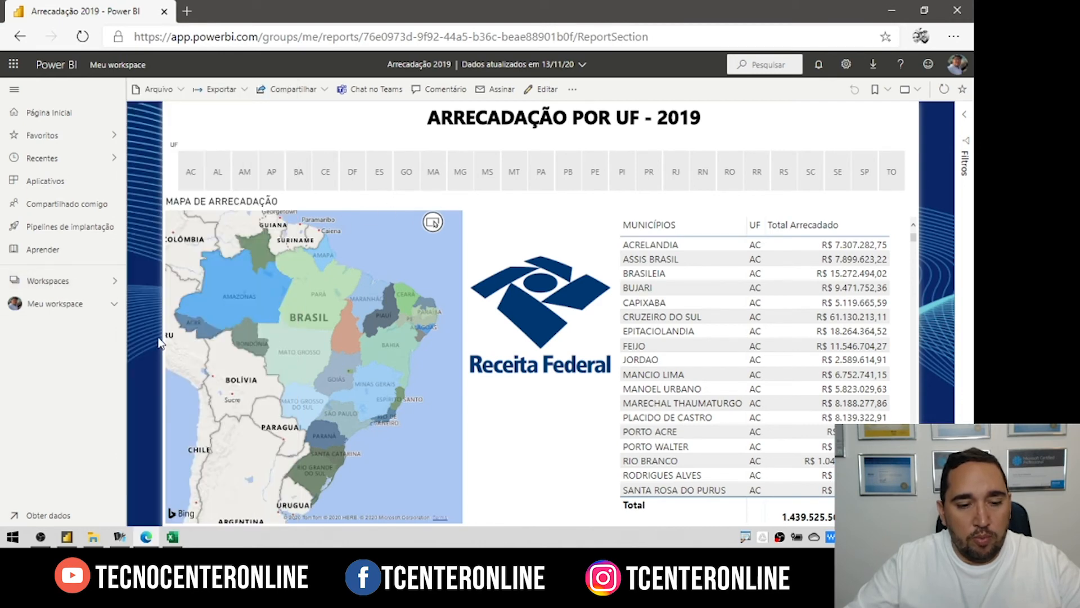
click(102, 299)
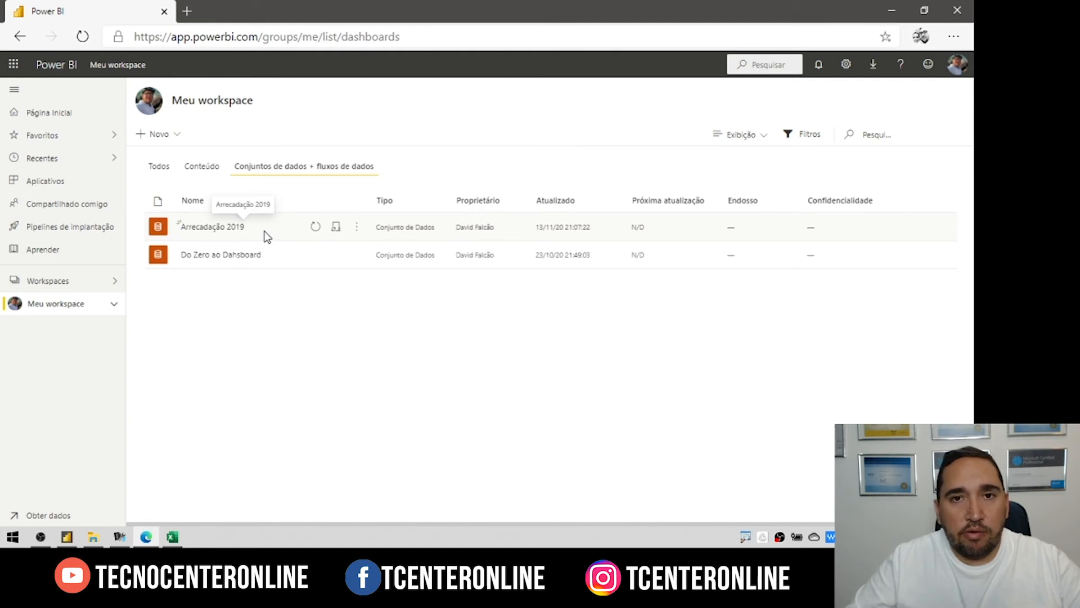
click(874, 66)
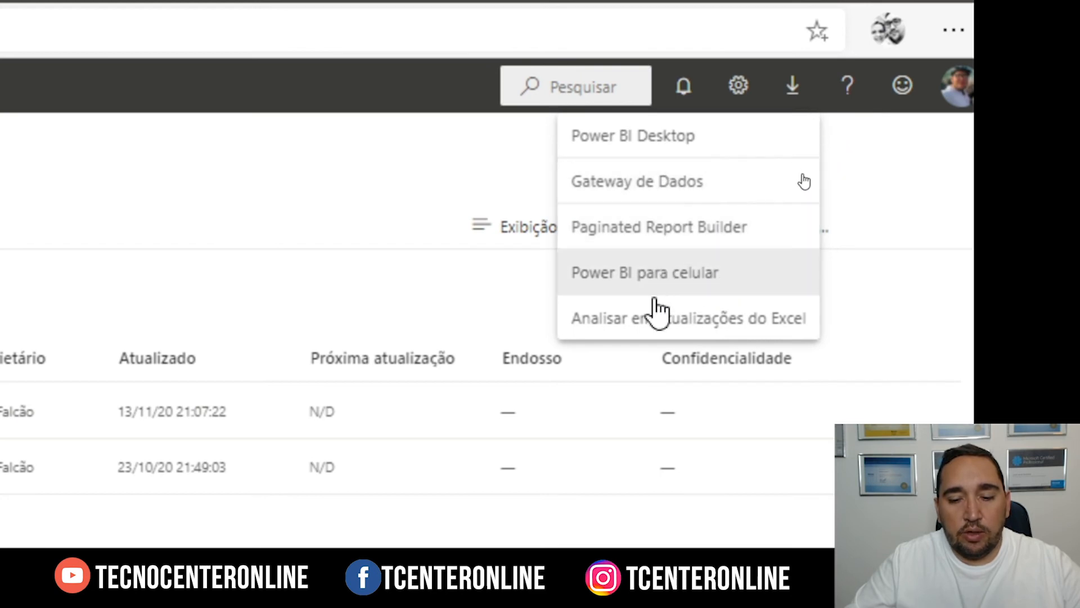
click(675, 318)
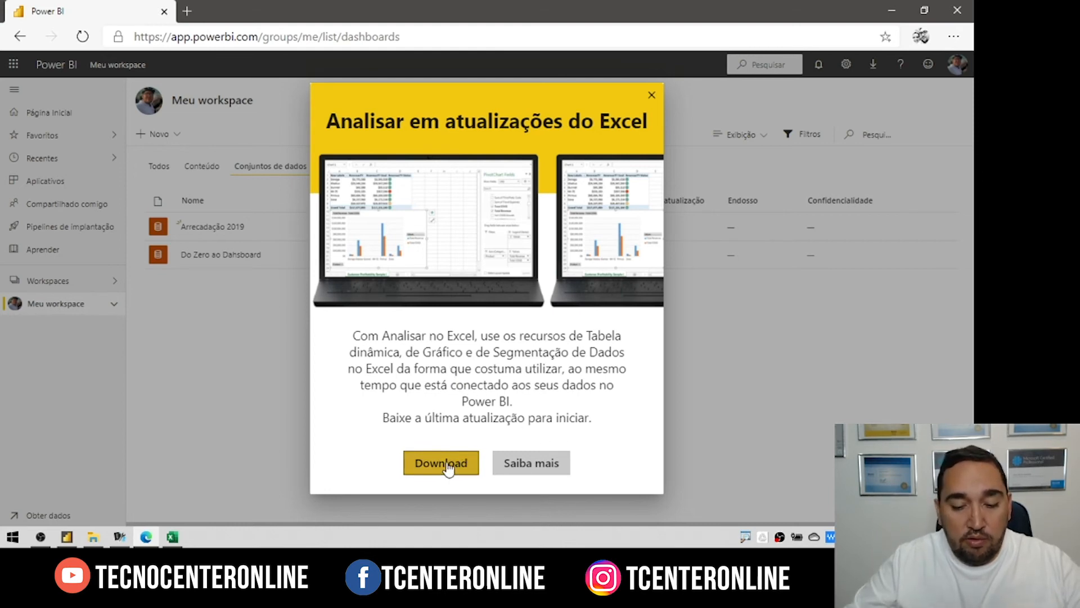
Step: In a blank Excel workbook, get data from the Power BI dataset Arrecadação 2019 as a PivotTable
click(651, 96)
click(172, 536)
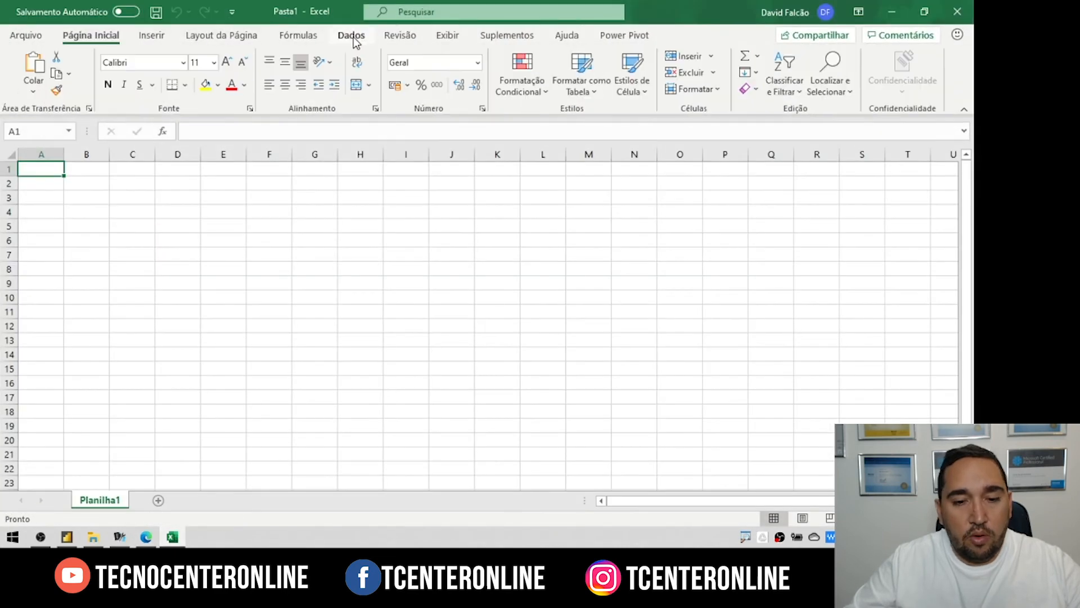
click(354, 38)
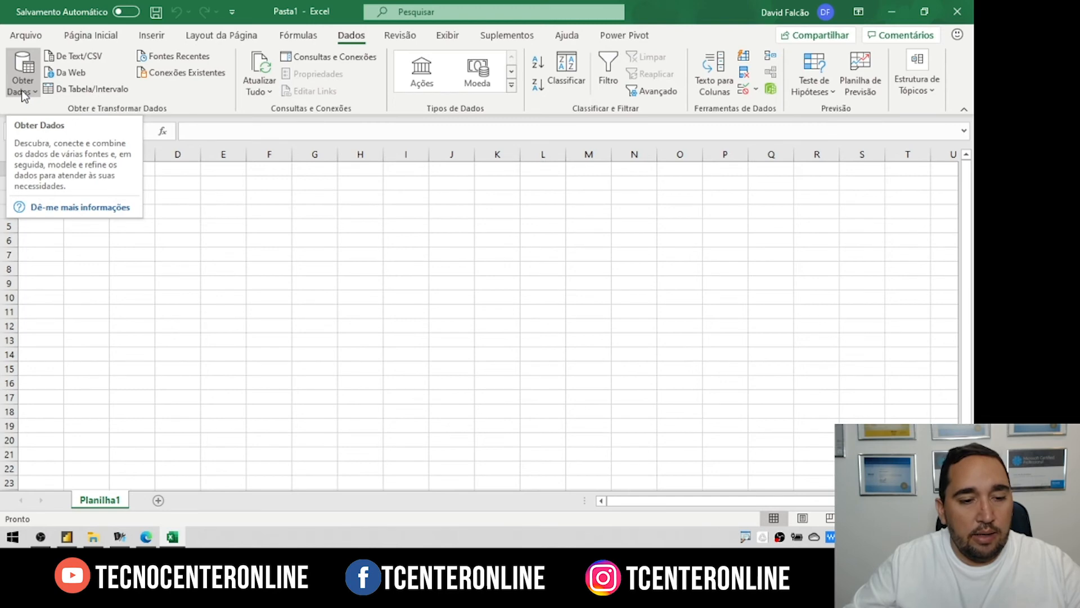
click(23, 93)
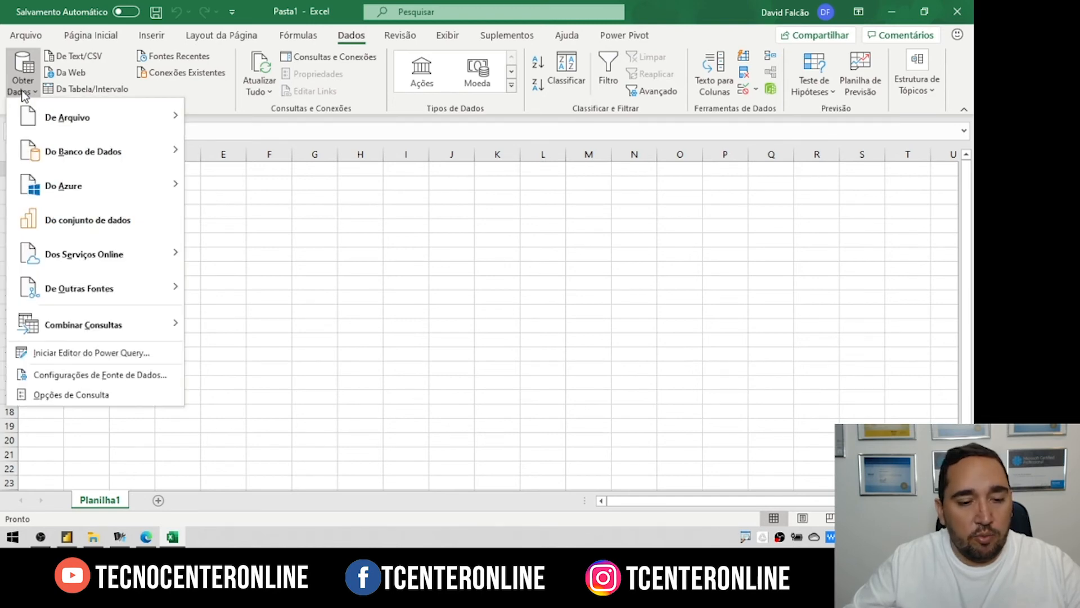
click(88, 220)
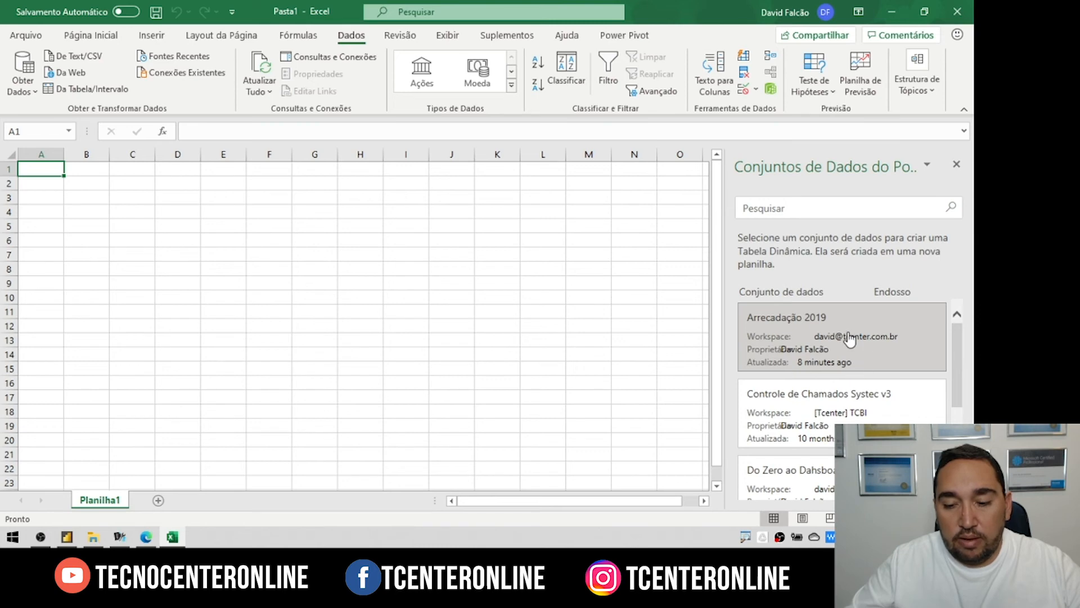
click(849, 339)
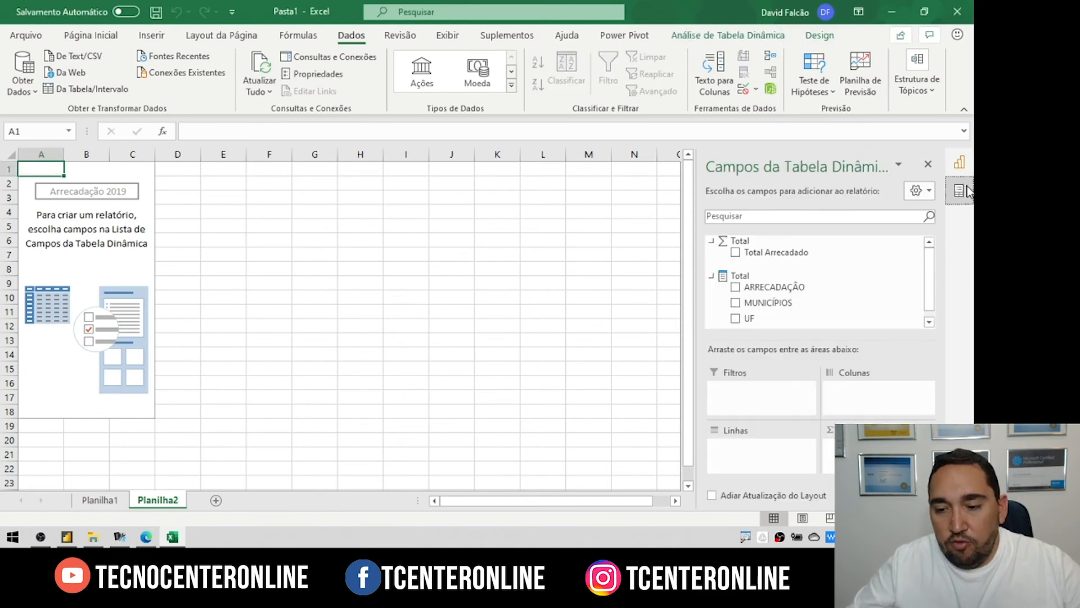
Step: Widen the PivotTable Fields pane and tick UF and Total Arrecadado
drag(699, 250, 645, 250)
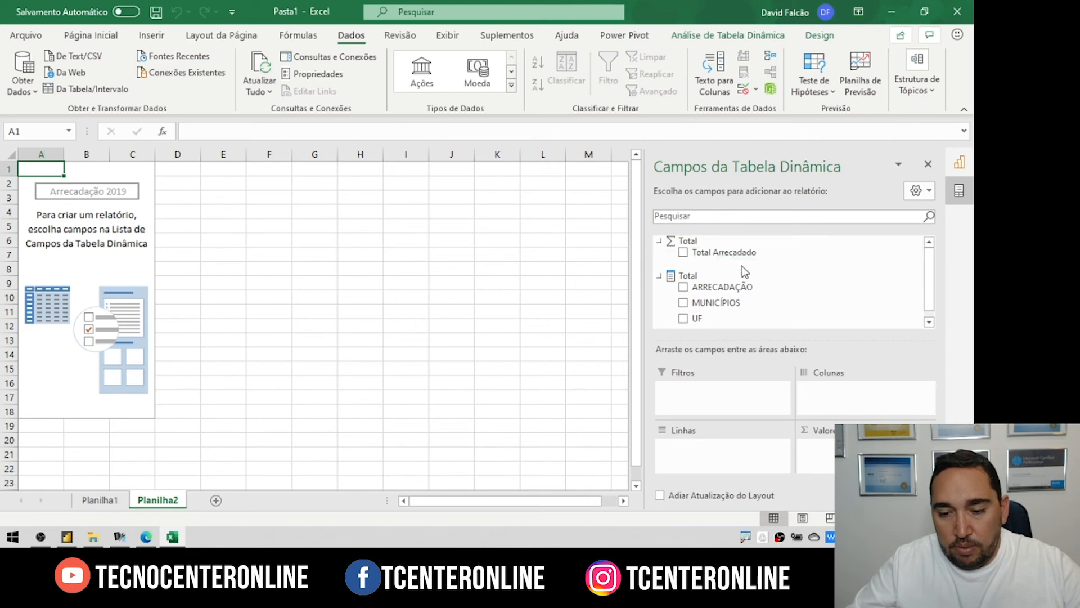
click(683, 319)
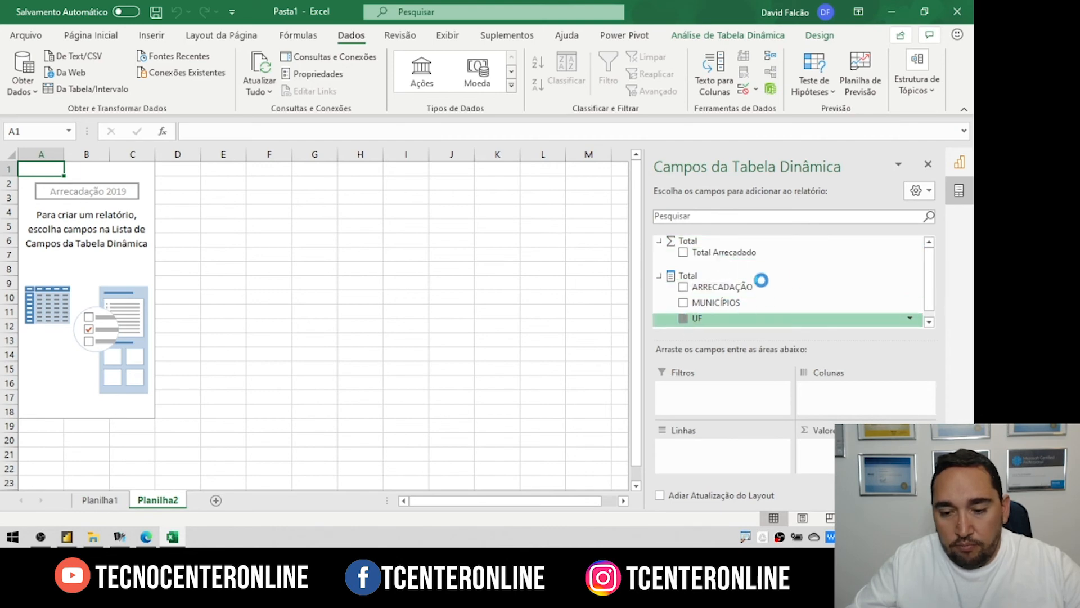
click(683, 252)
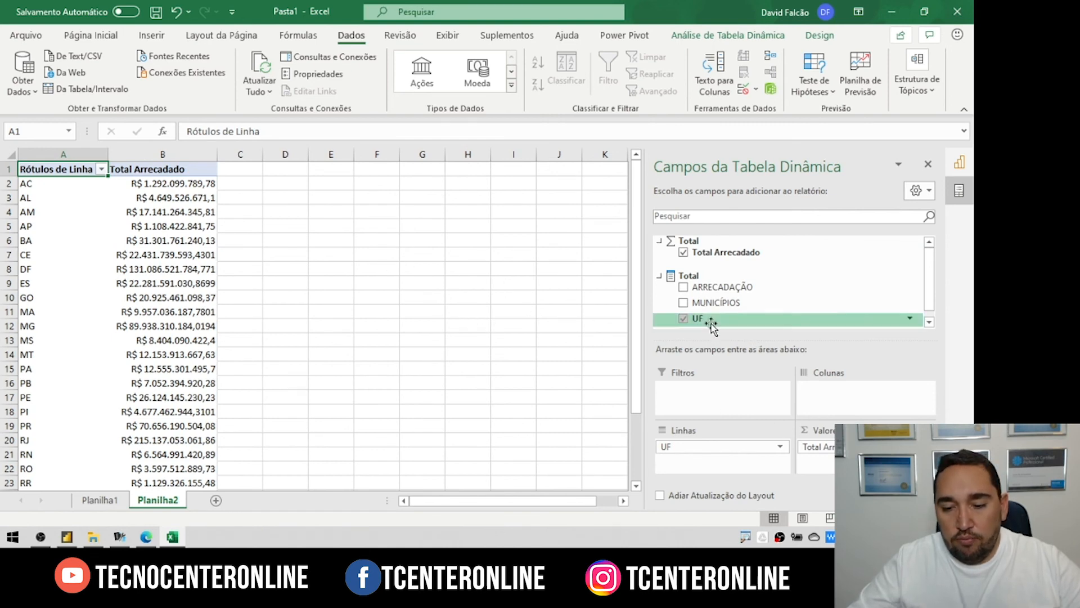
Step: Try UF as a report filter, move it back to Rows, then minimize Excel
drag(708, 319, 699, 386)
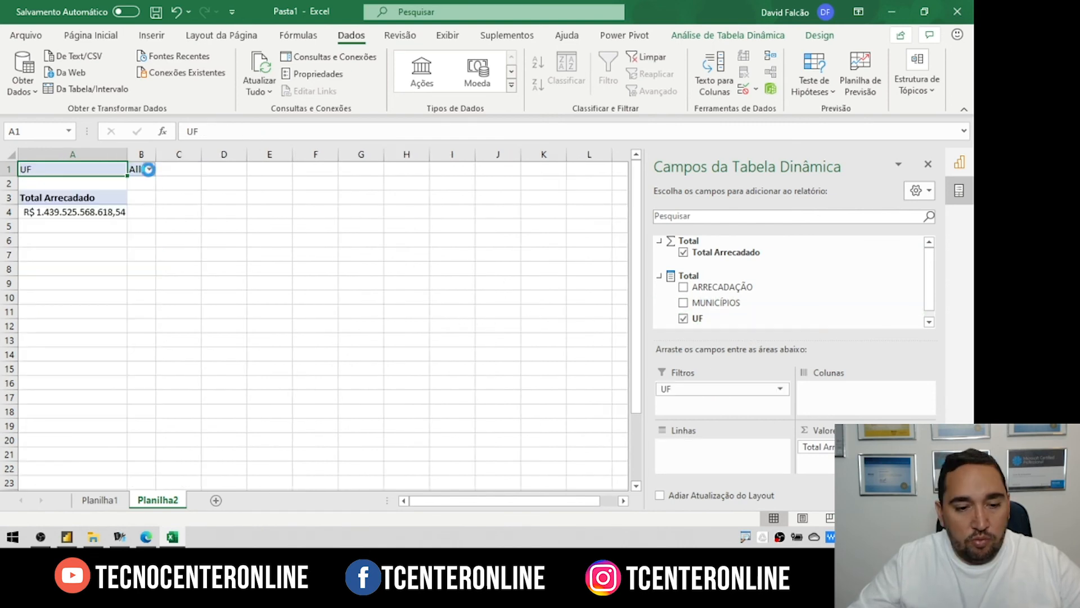
click(150, 168)
click(14, 204)
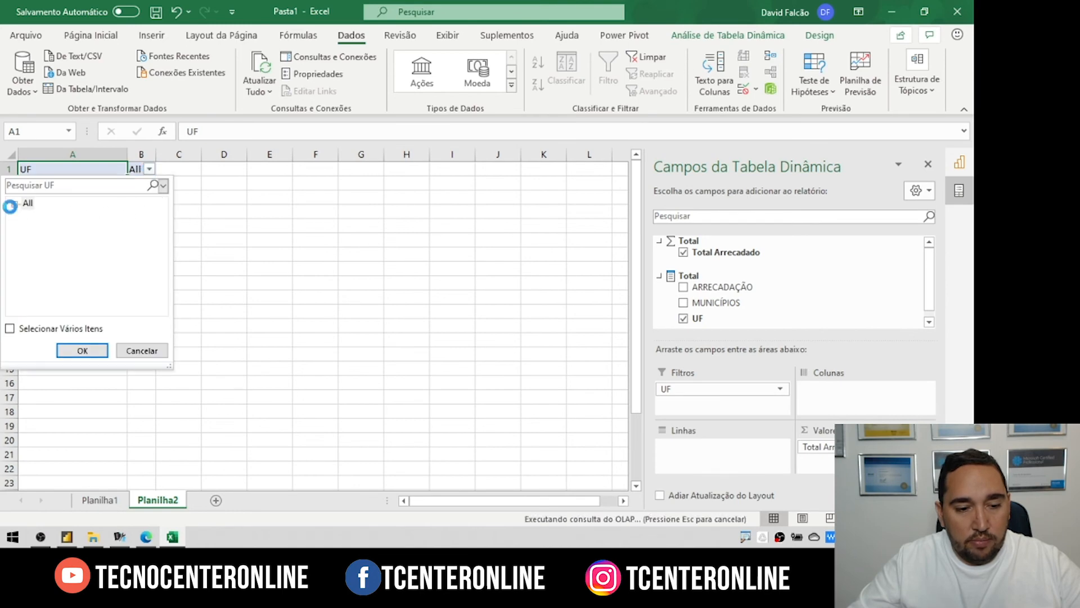
click(42, 229)
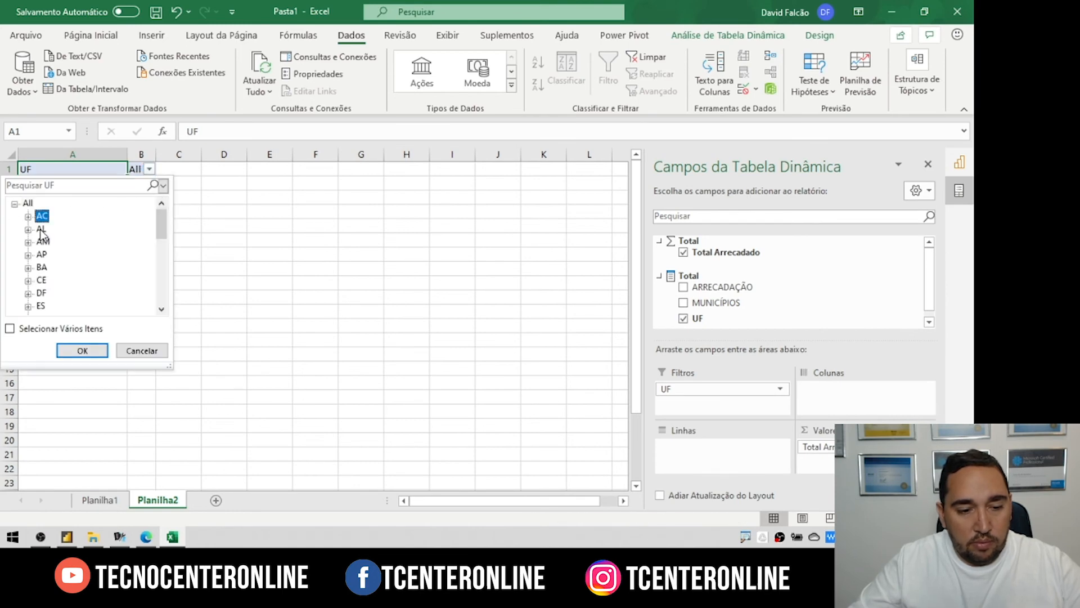
click(81, 350)
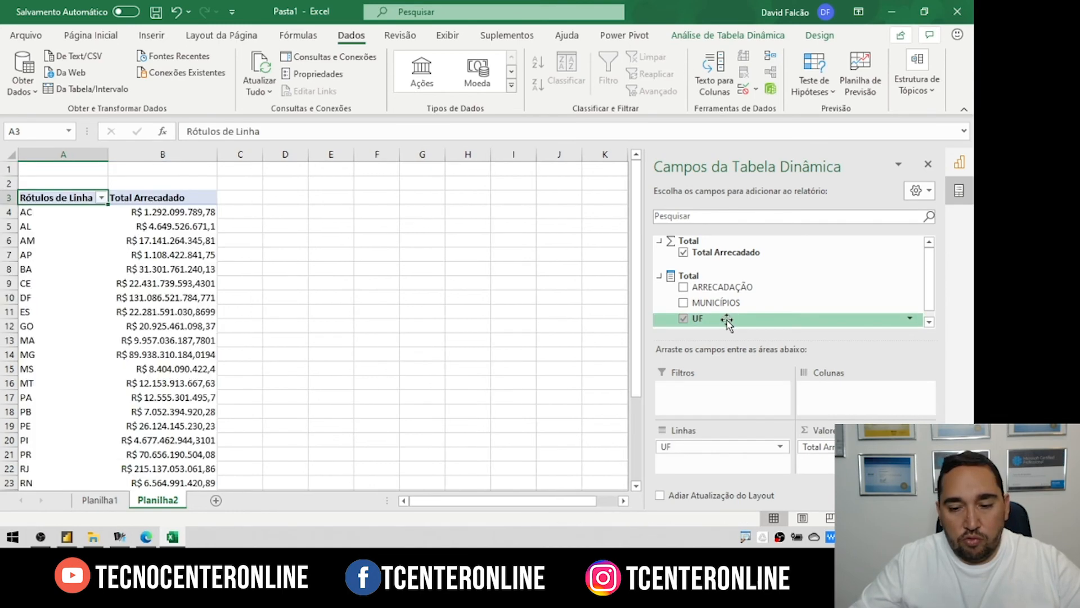
right_click(724, 319)
click(780, 327)
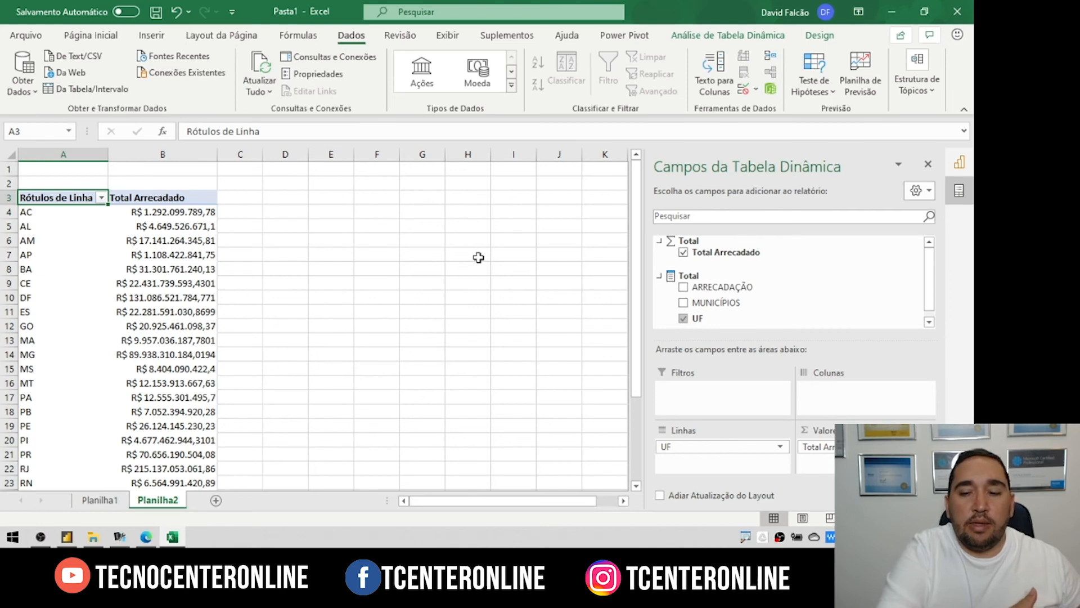
drag(754, 252, 754, 259)
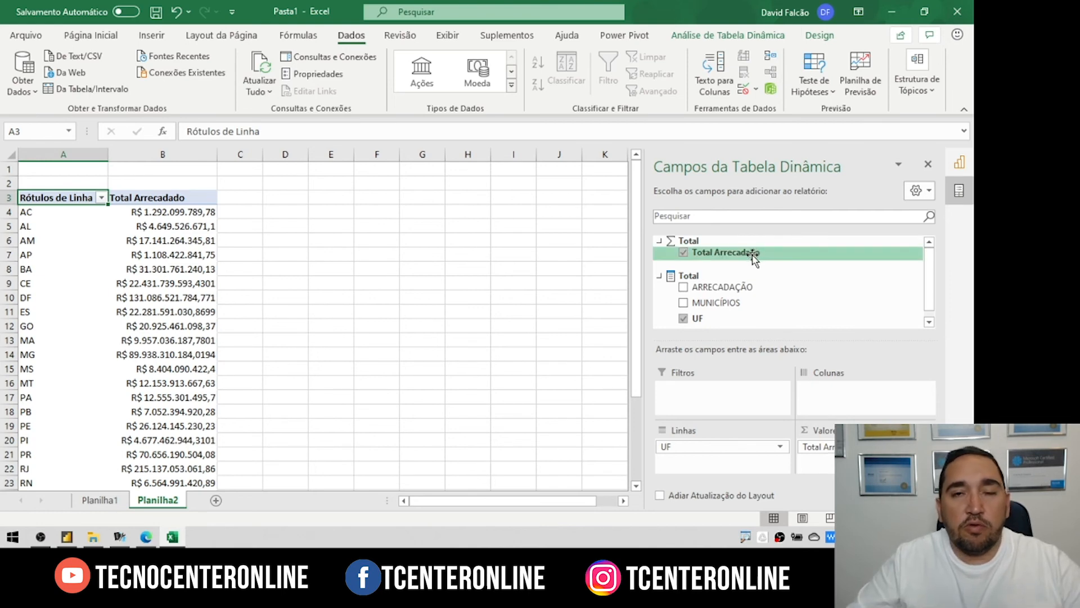
click(893, 9)
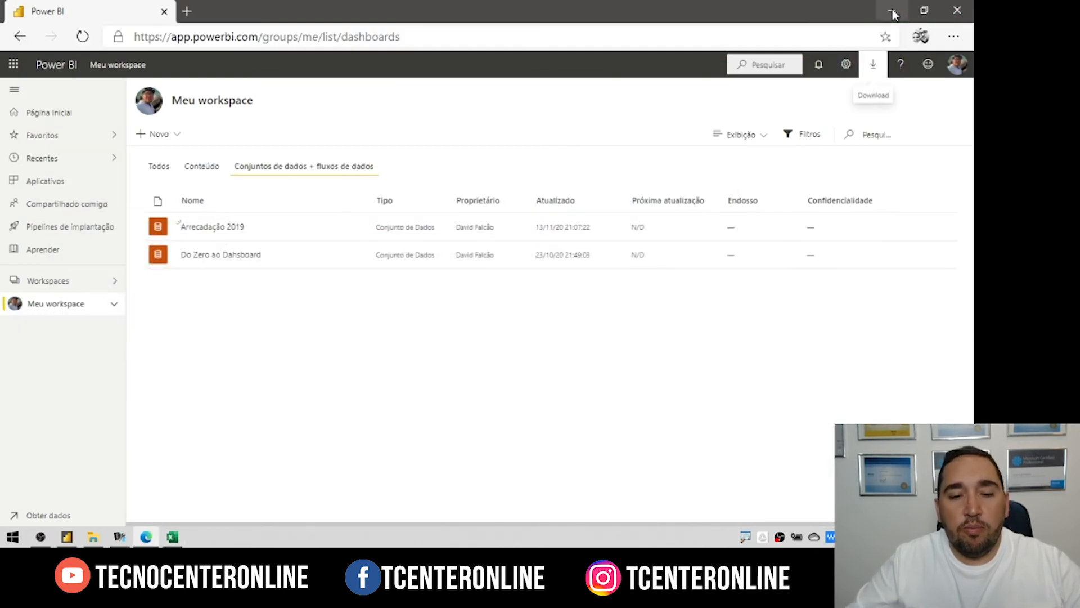
Step: Show the workspace's Conteúdo list, then go to the Obter dados page
click(201, 167)
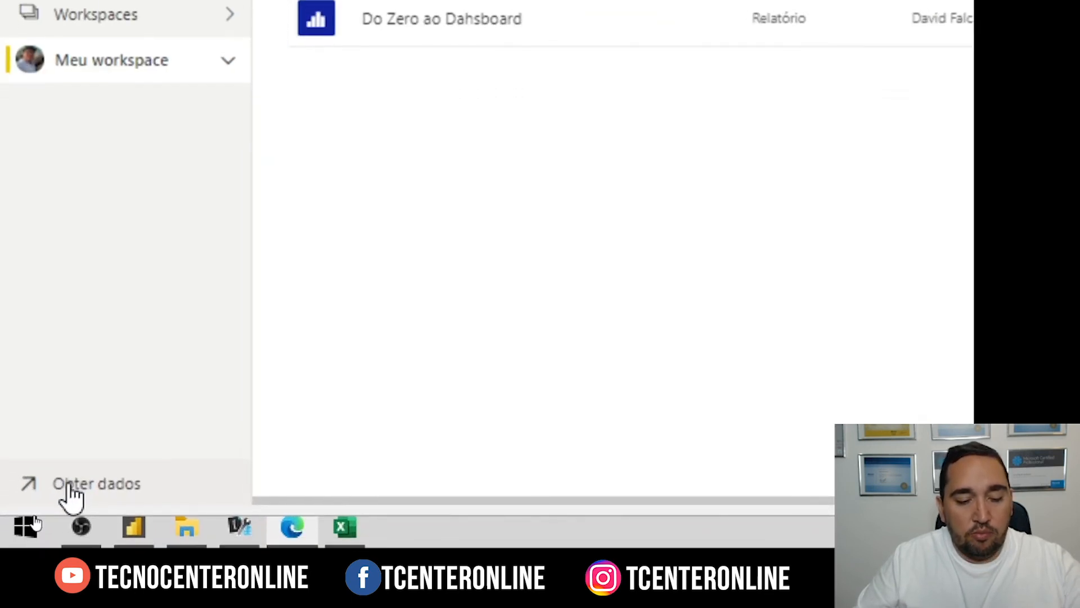
click(71, 494)
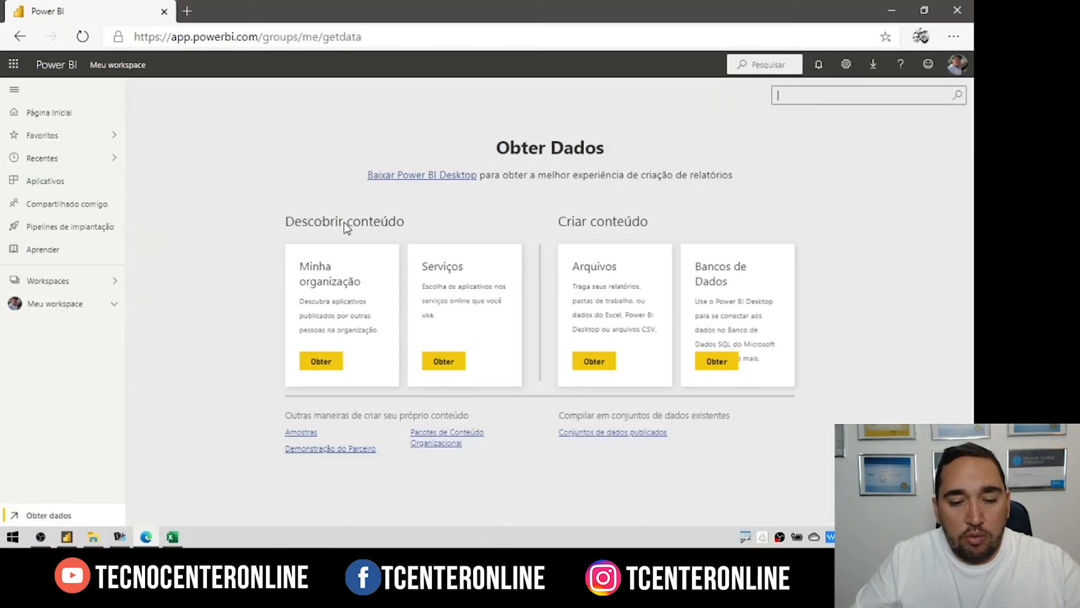
Step: Under Arquivos choose Arquivo Local and open the arrecadação receita workbook from Video3
click(594, 361)
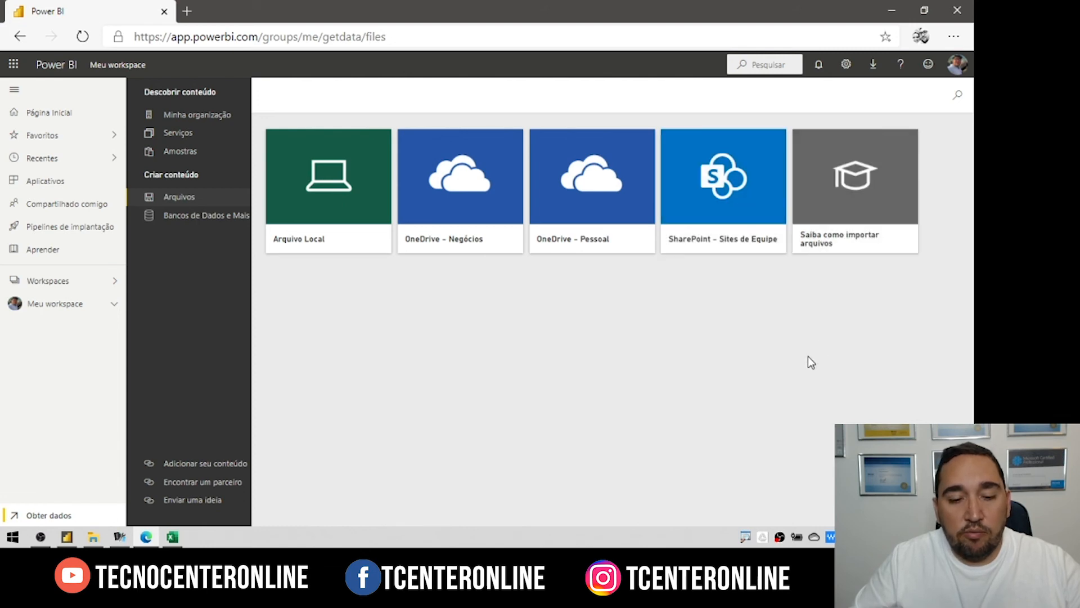
click(349, 186)
click(21, 100)
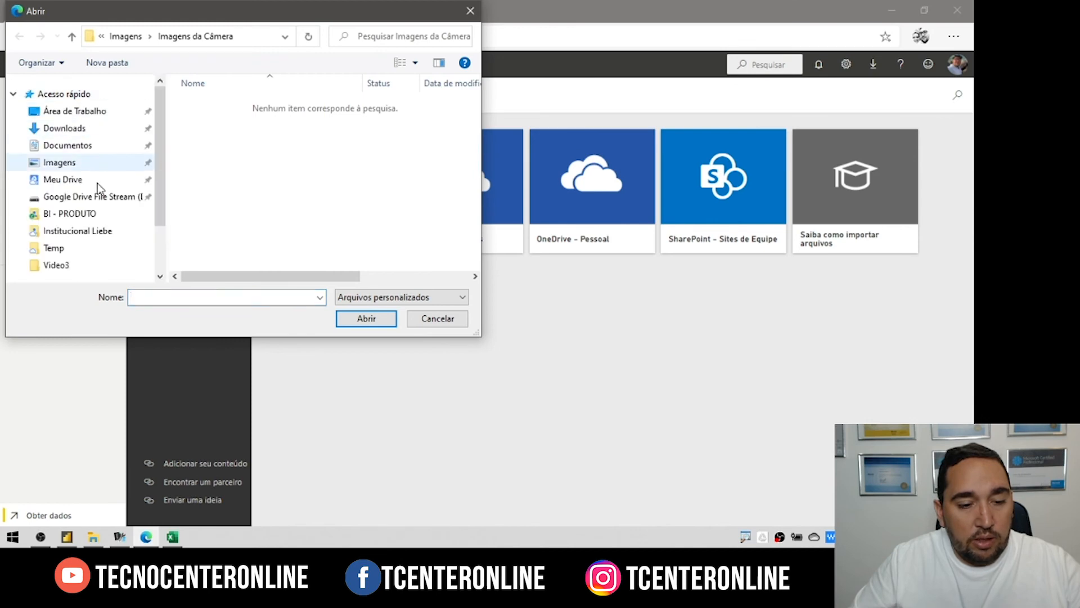
click(53, 263)
click(345, 117)
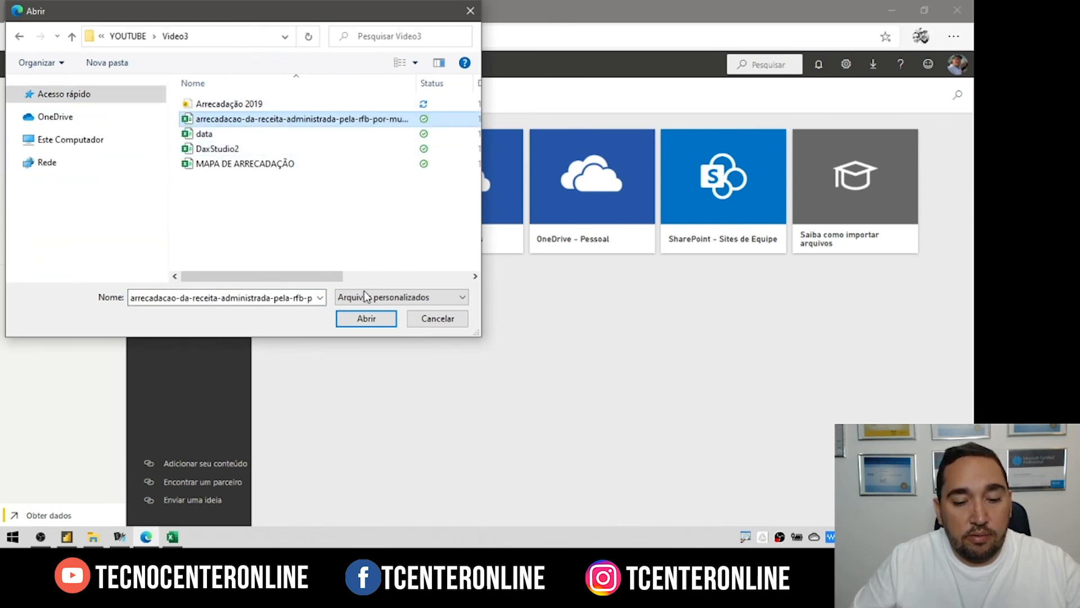
click(366, 318)
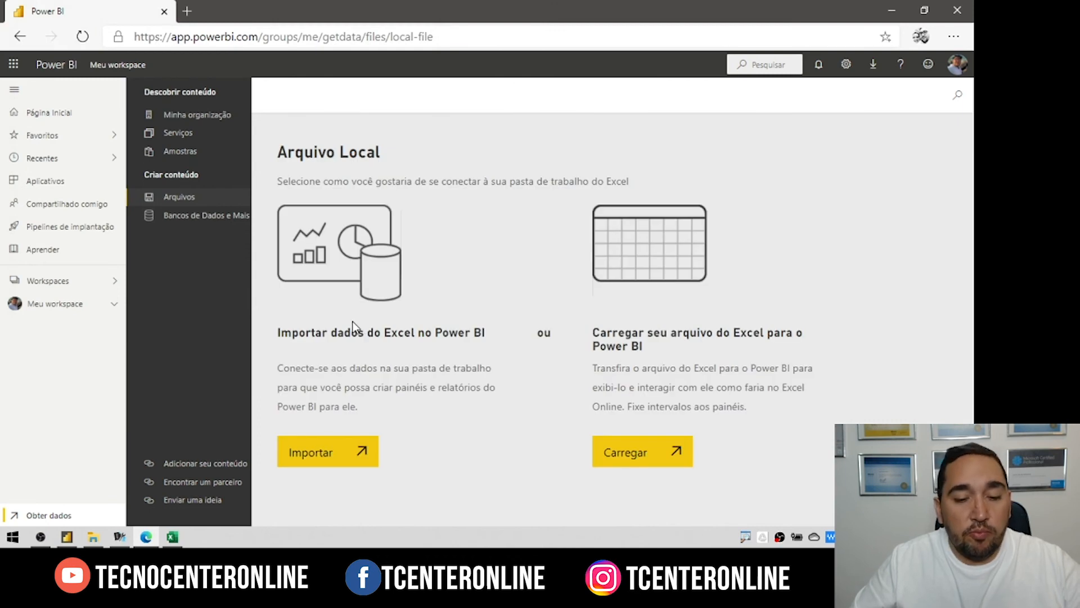